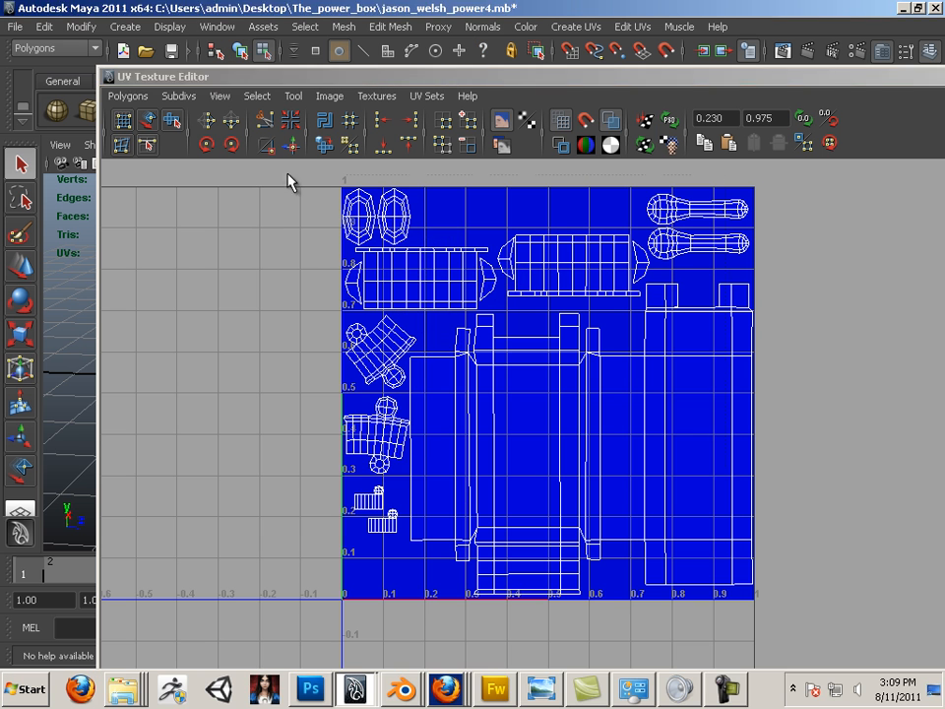
# Select all UVs of the power box mesh and delete them.
pyautogui.moveTo(286, 173); pyautogui.dragTo(930, 701)
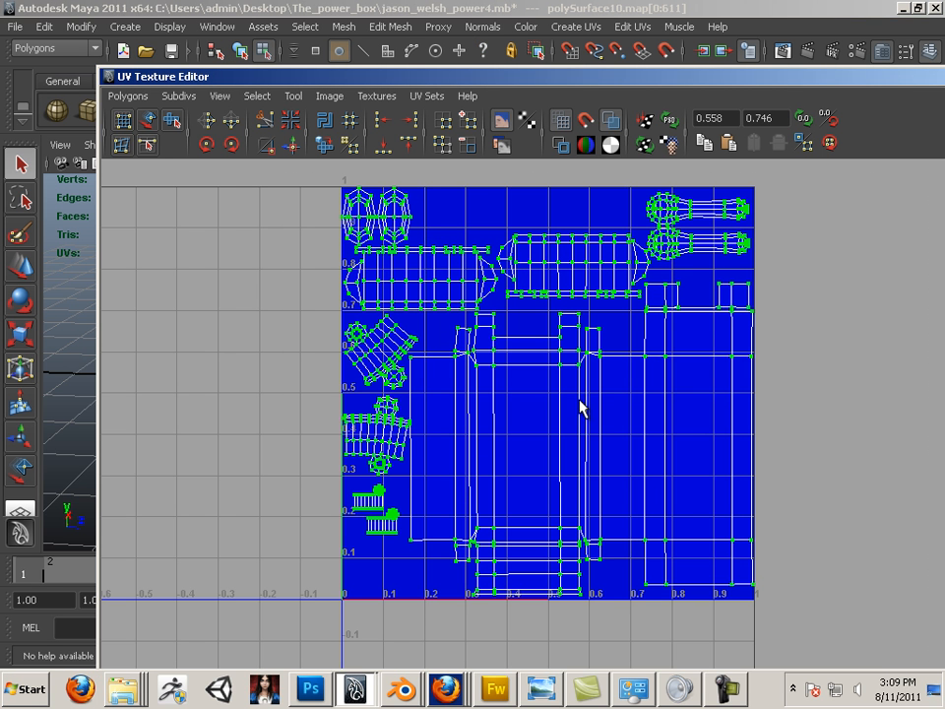
pyautogui.click(127, 96)
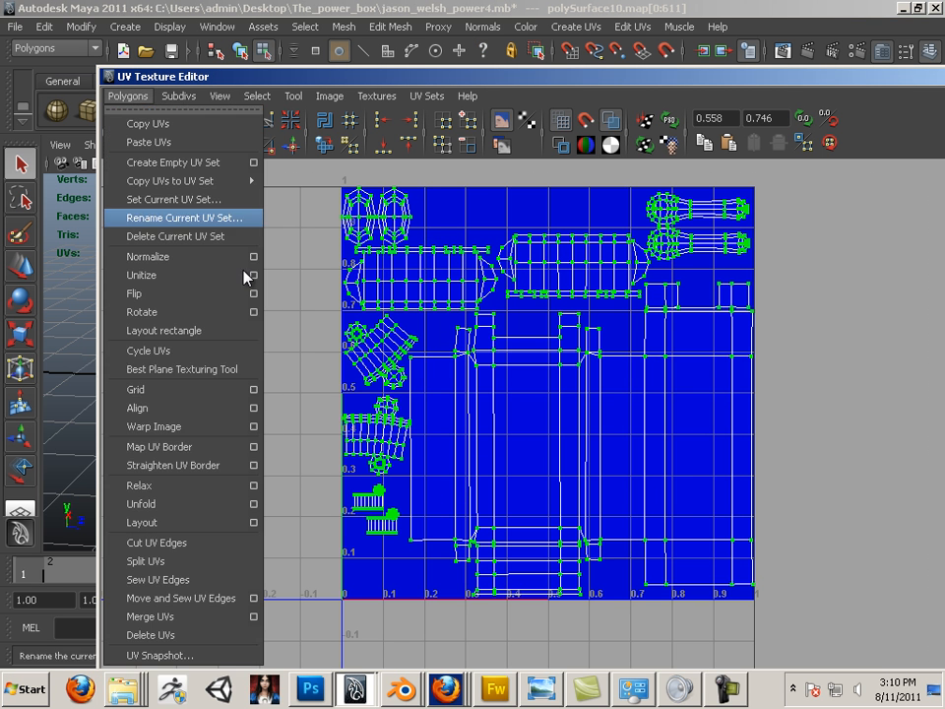
pyautogui.click(233, 630)
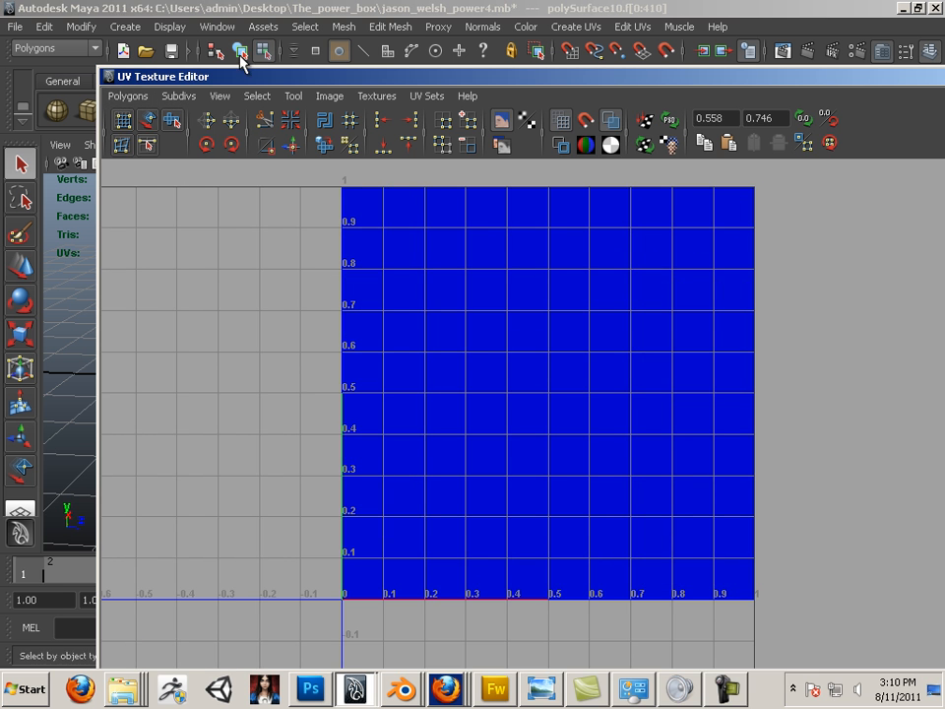
# Return the mesh to object mode and export the selection to the Desktop as an OBJ file named powerbox.
pyautogui.moveTo(235, 78); pyautogui.dragTo(743, 281)
pyautogui.moveTo(350, 302); pyautogui.dragTo(434, 272, button='right')
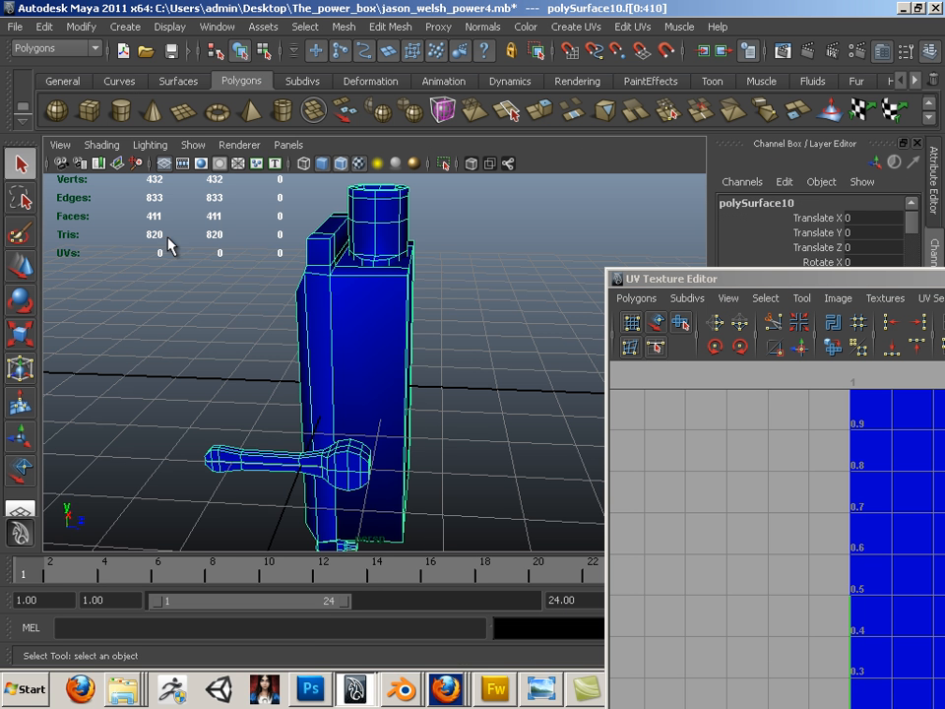
pyautogui.click(16, 26)
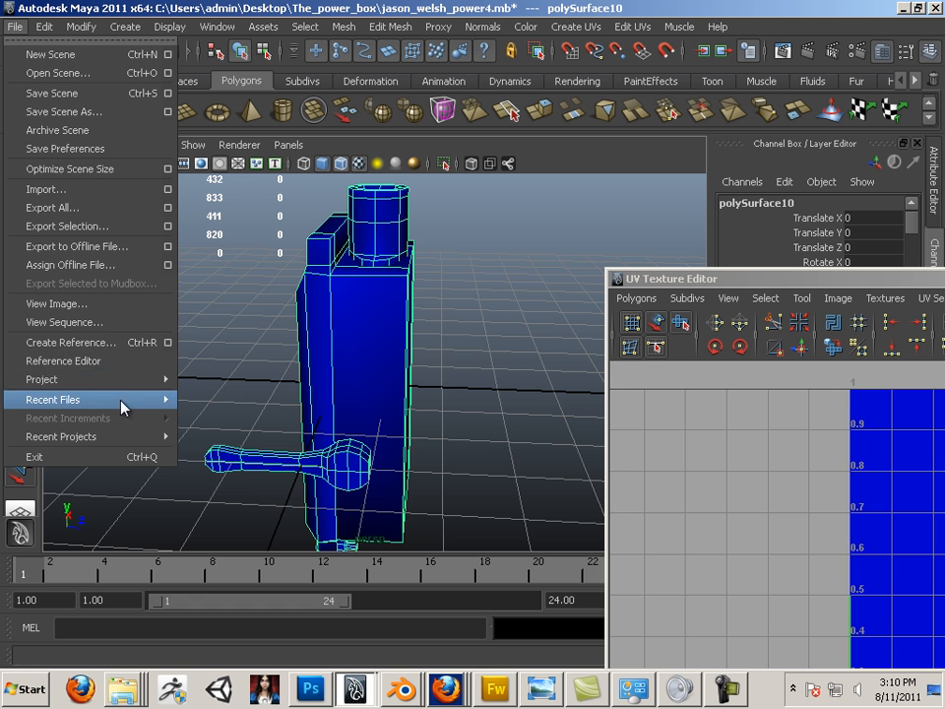
pyautogui.click(126, 228)
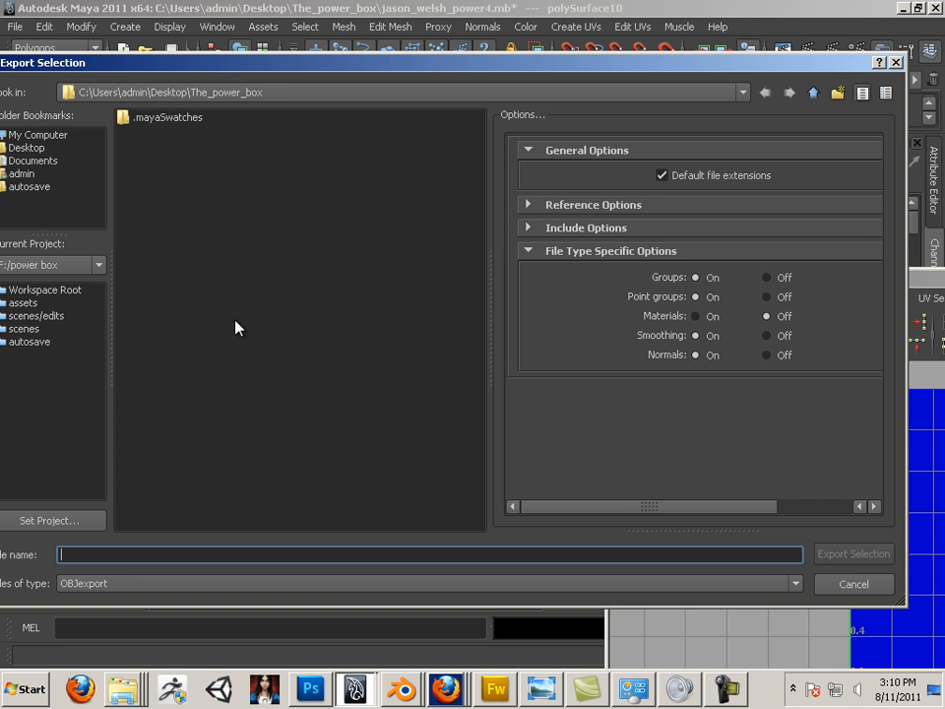
pyautogui.click(28, 149)
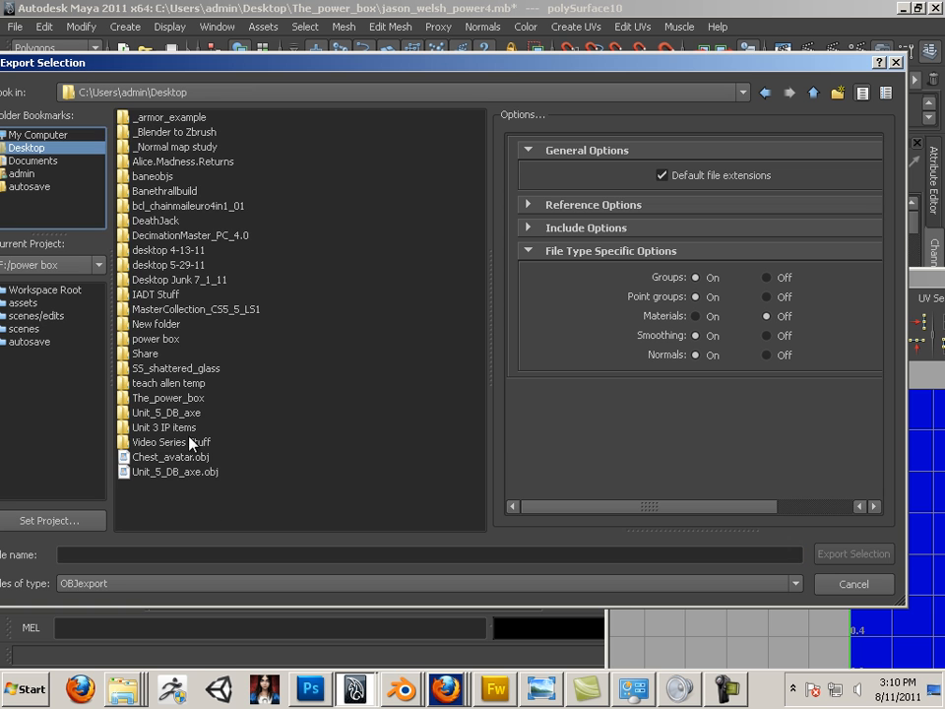
pyautogui.click(143, 554)
pyautogui.write('po')
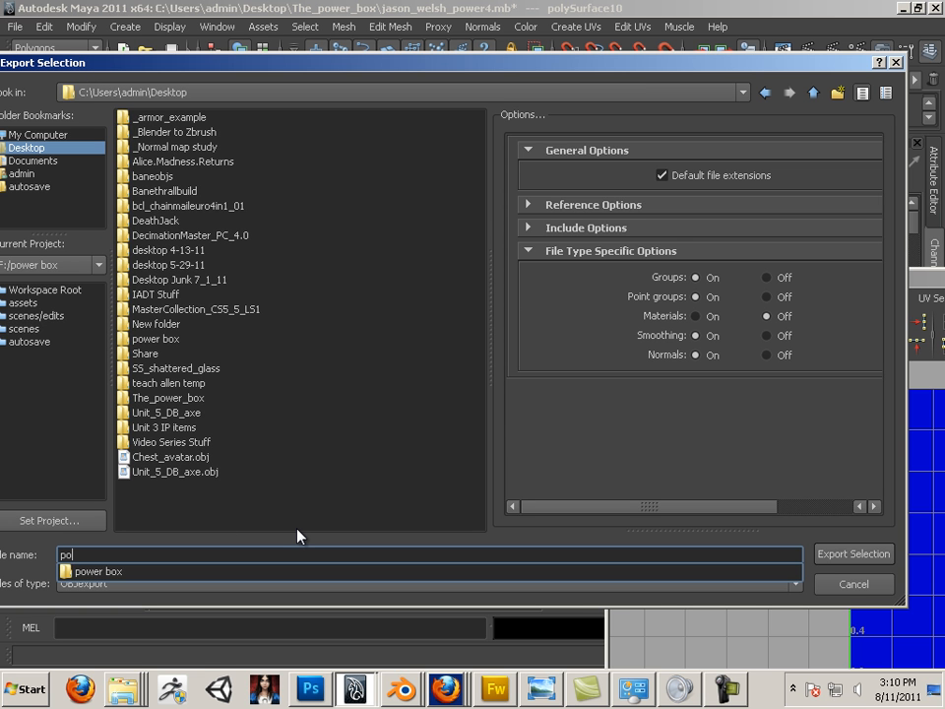
pyautogui.write('werbox')
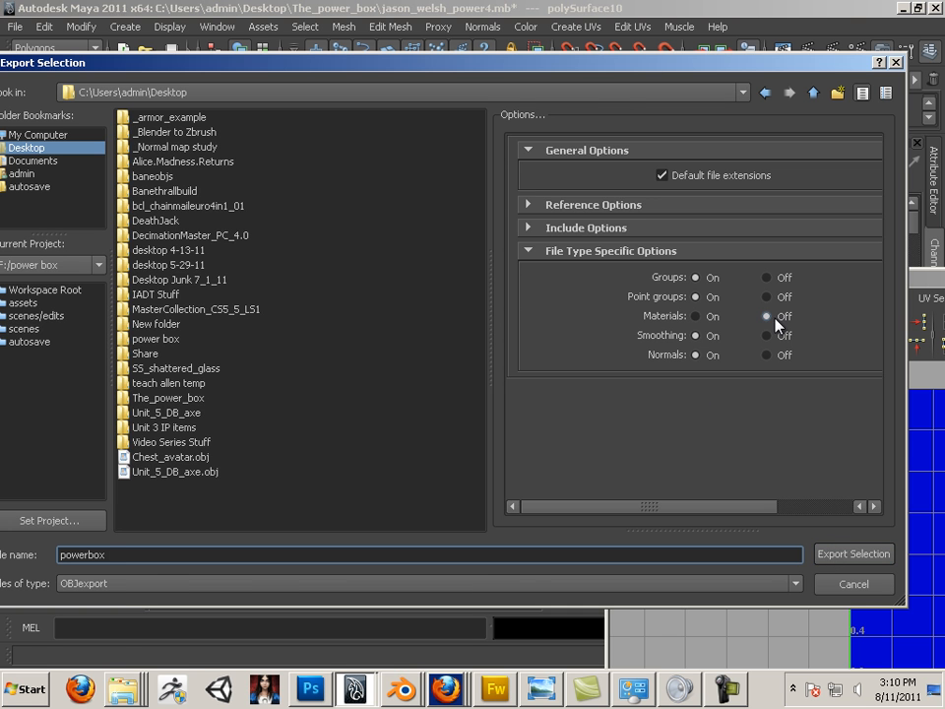
pyautogui.click(832, 553)
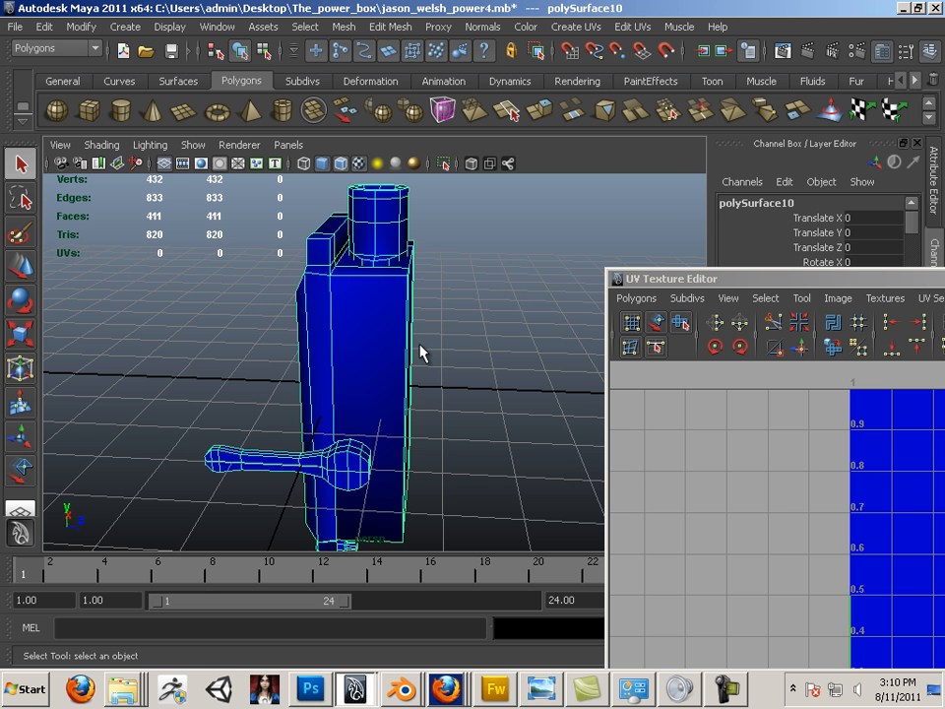
# Undo back through the UV deletion to restore the mesh's UVs, and move the UV Texture Editor out of the way.
pyautogui.hotkey('ctrl', 'z')
pyautogui.hotkey('ctrl', 'z')
pyautogui.hotkey('ctrl', 'z')
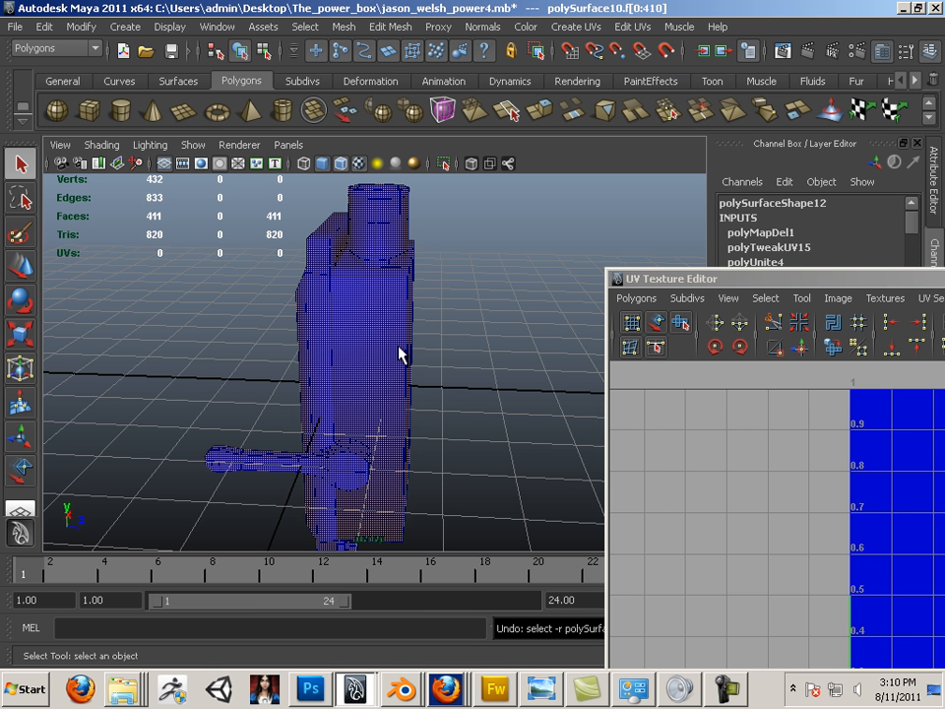
pyautogui.hotkey('ctrl', 'z')
pyautogui.hotkey('ctrl', 'z')
pyautogui.moveTo(692, 282); pyautogui.dragTo(90, 270)
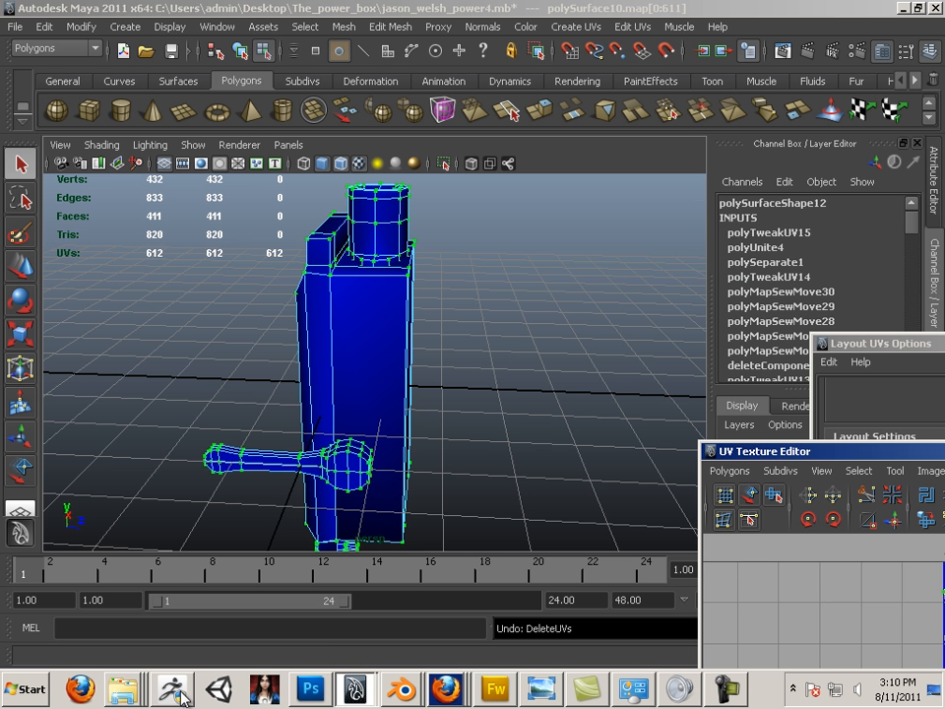
# Switch to Blender, start a new scene and delete the default cube.
pyautogui.moveTo(401, 690)
pyautogui.click(394, 648)
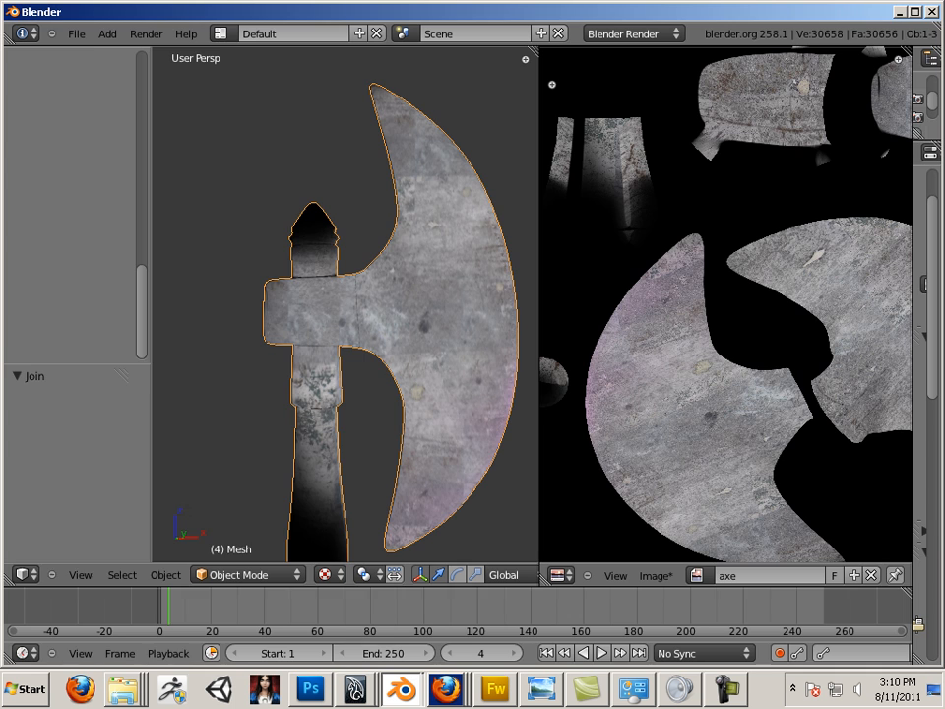
pyautogui.click(76, 34)
pyautogui.click(78, 52)
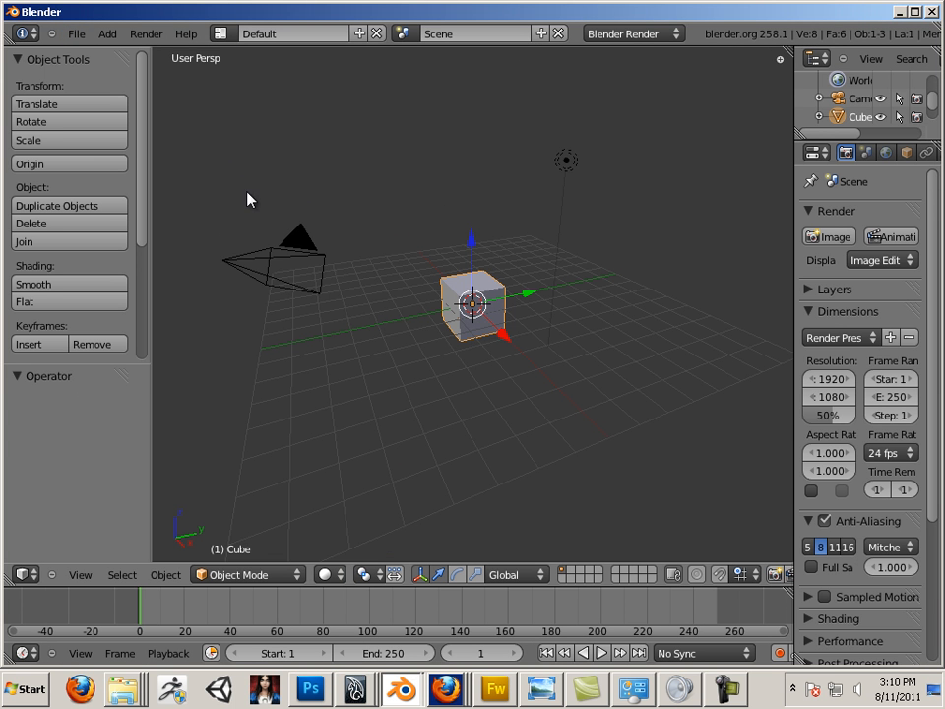
pyautogui.press('x')
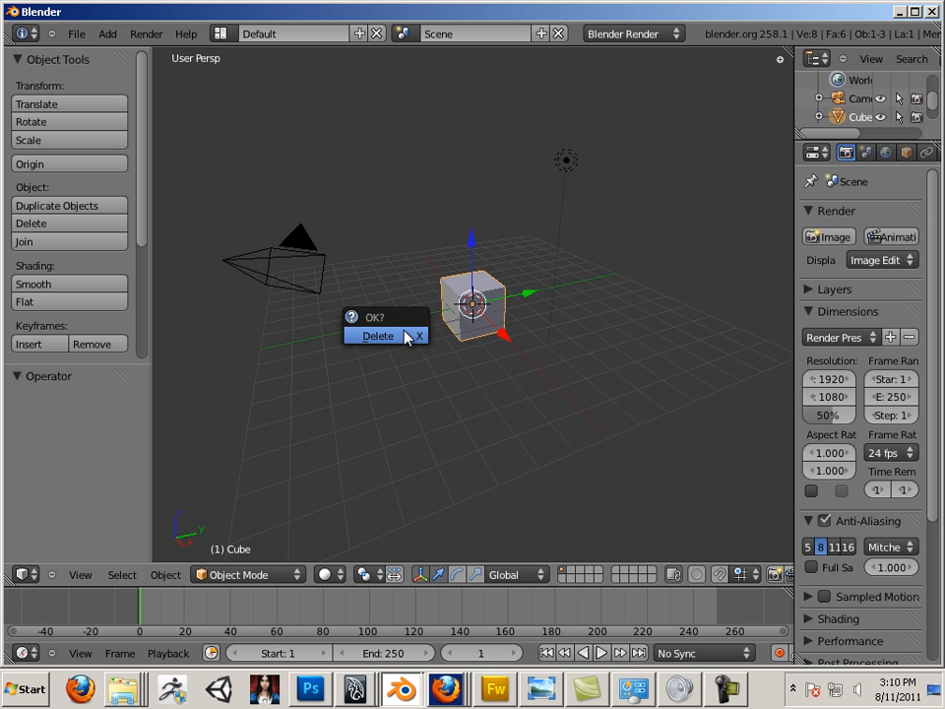
pyautogui.click(408, 334)
# Import the Wavefront file powerbox .obj from the Desktop.
pyautogui.click(76, 33)
pyautogui.moveTo(148, 315)
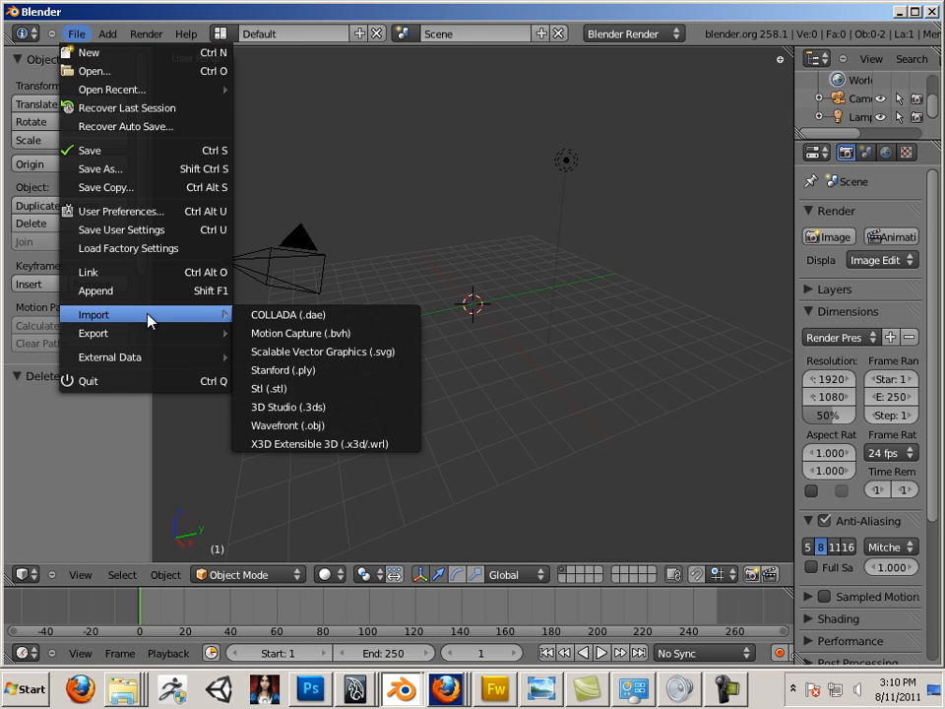
pyautogui.click(323, 427)
pyautogui.click(61, 330)
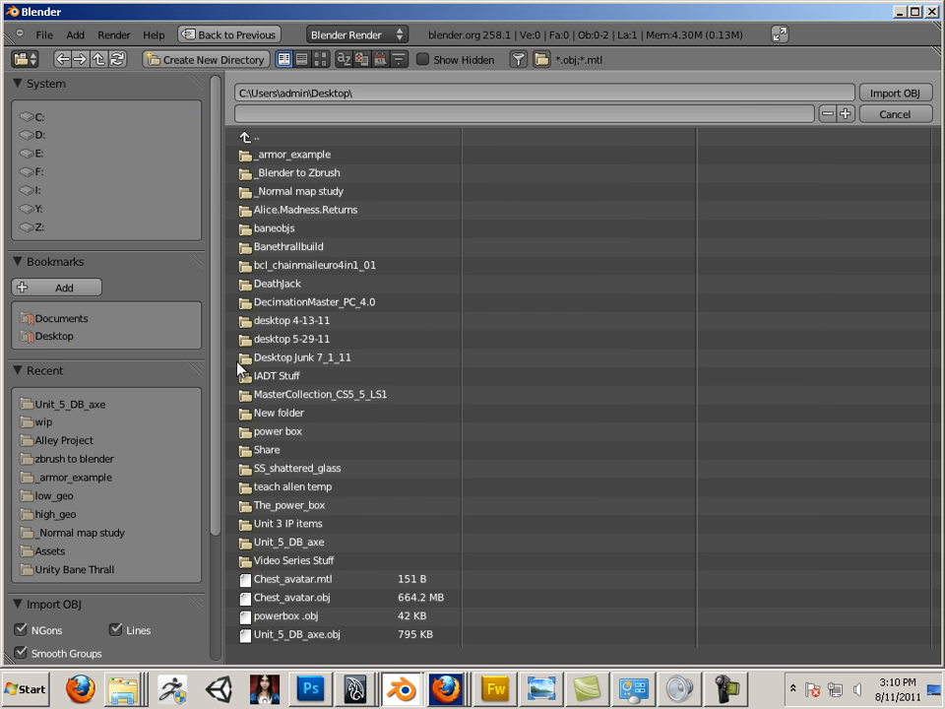
pyautogui.click(317, 616)
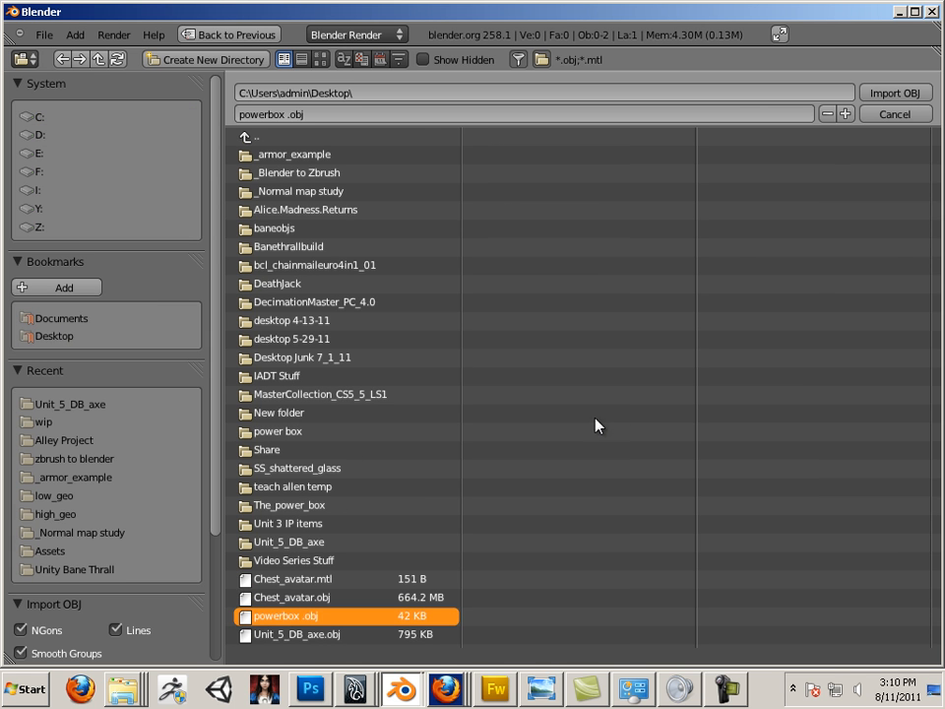
pyautogui.click(875, 94)
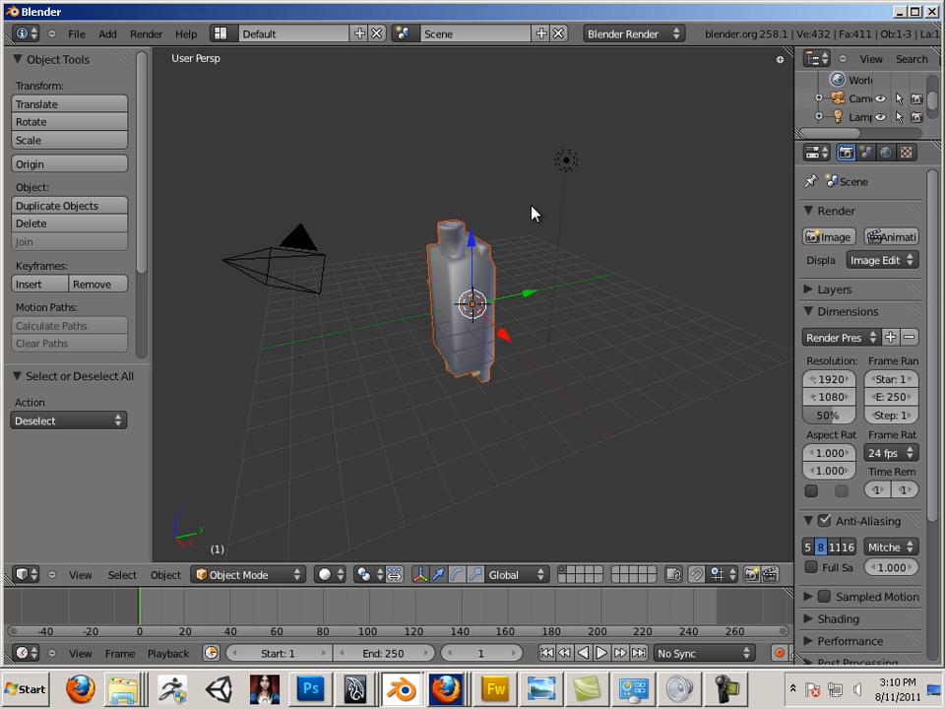
# Split the 3D view into two side-by-side areas and change the new one to the UV/Image Editor.
pyautogui.rightClick(459, 45)
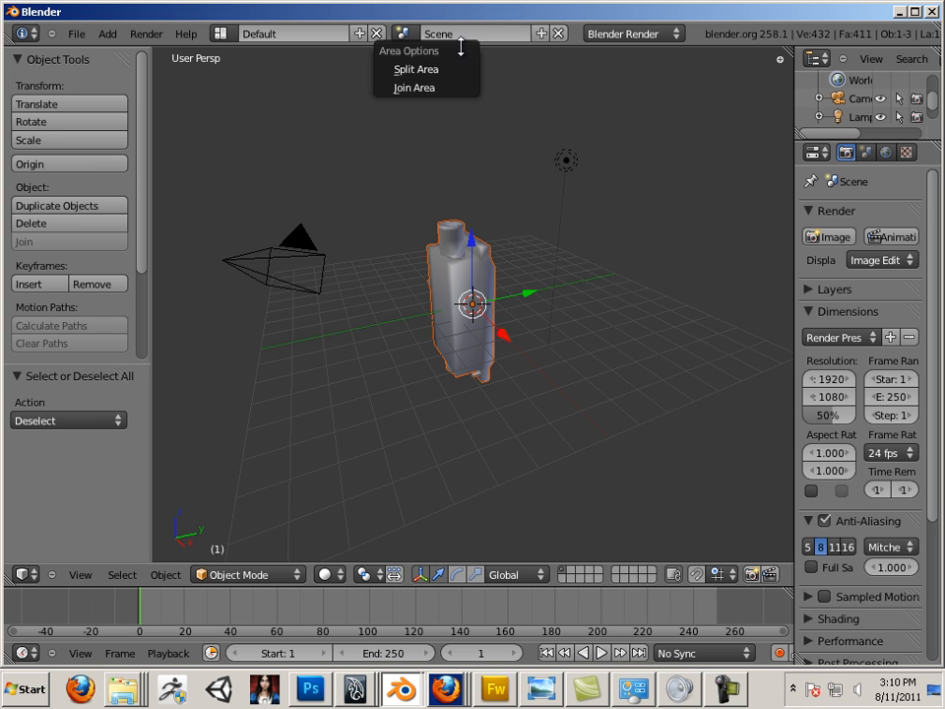
pyautogui.click(463, 68)
pyautogui.click(451, 70)
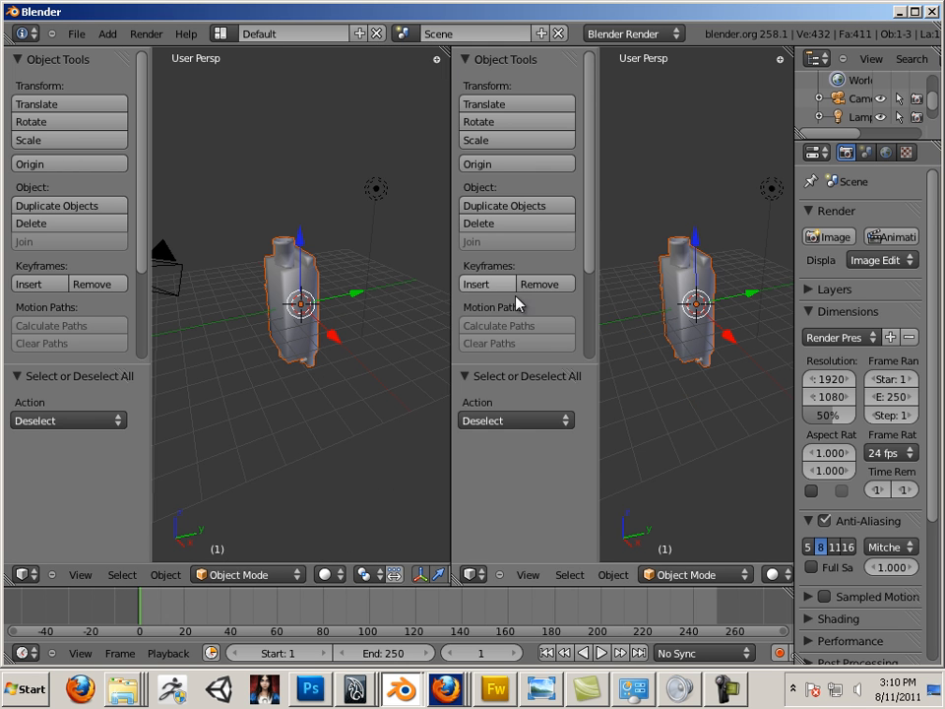
pyautogui.click(476, 574)
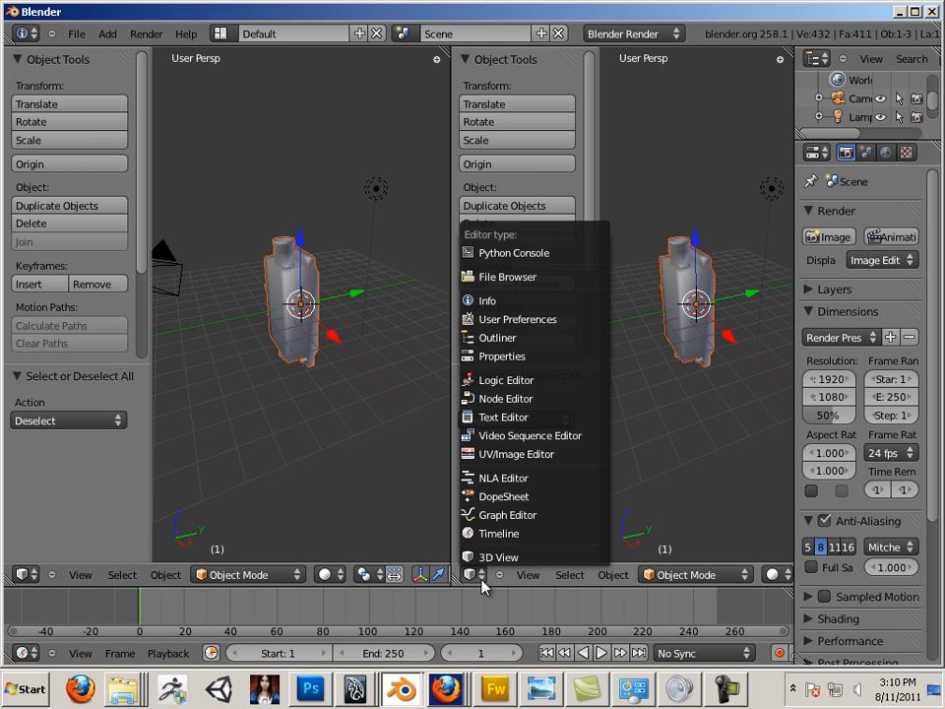
pyautogui.click(516, 454)
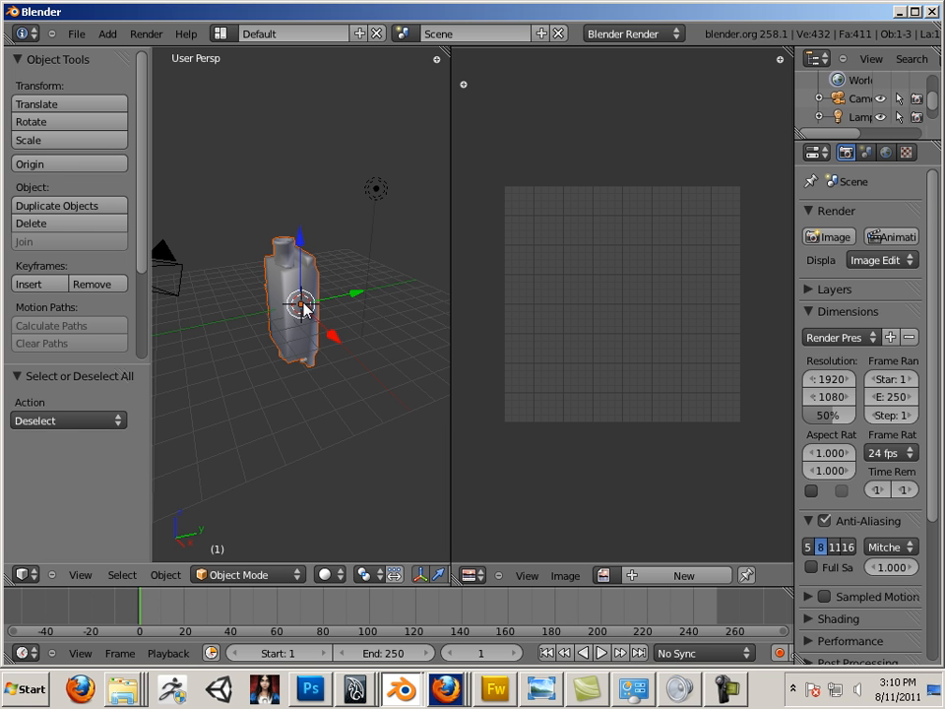
# Select the imported power box mesh and enter Edit Mode.
pyautogui.rightClick(288, 335)
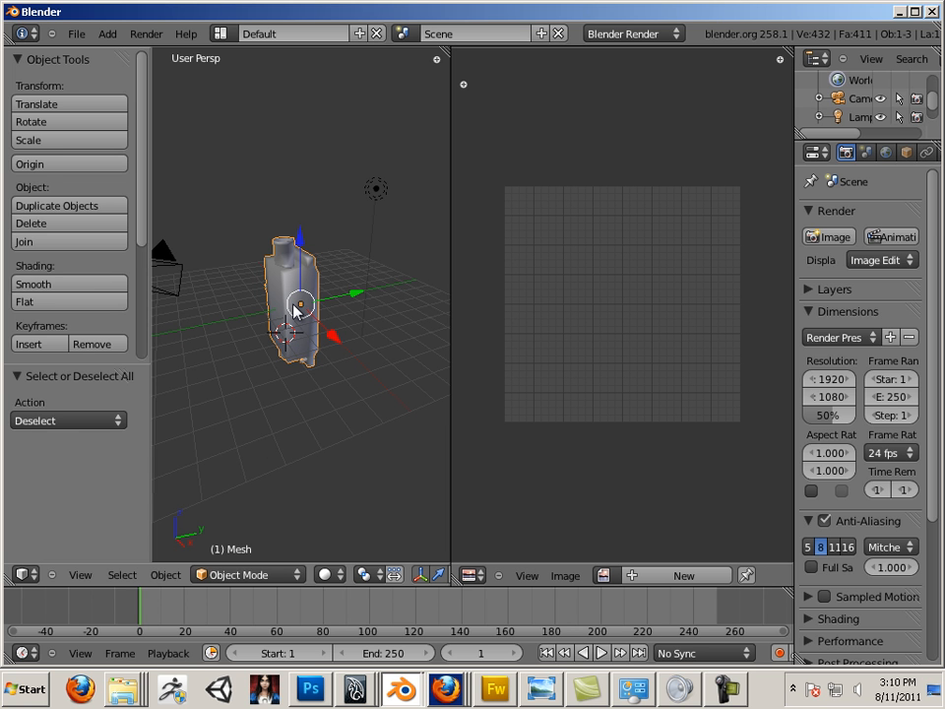
pyautogui.press('Tab')
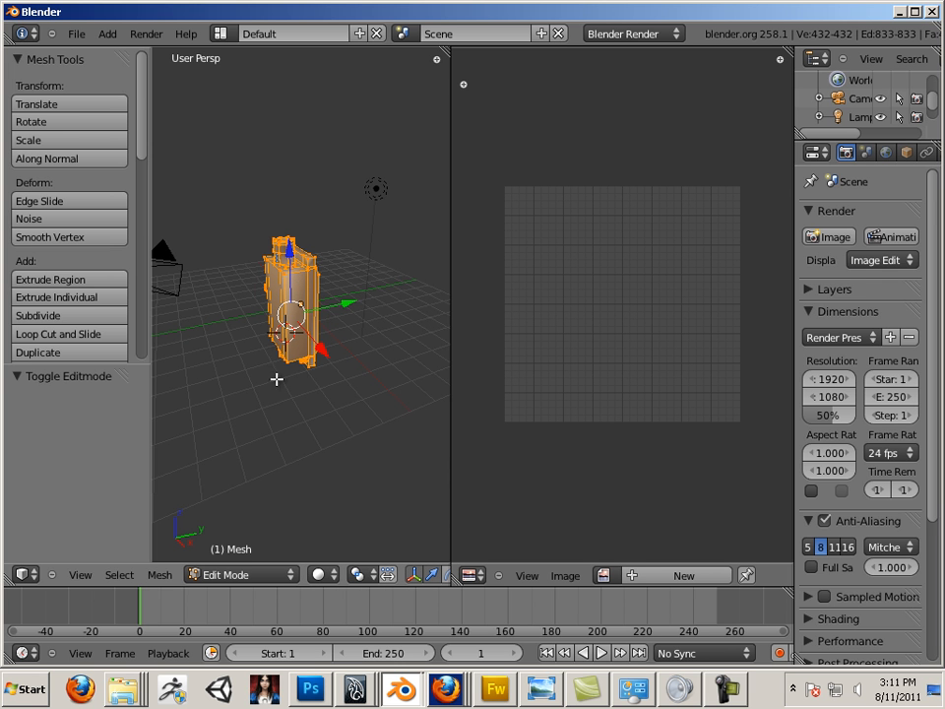
pyautogui.scroll(2, 297, 384)
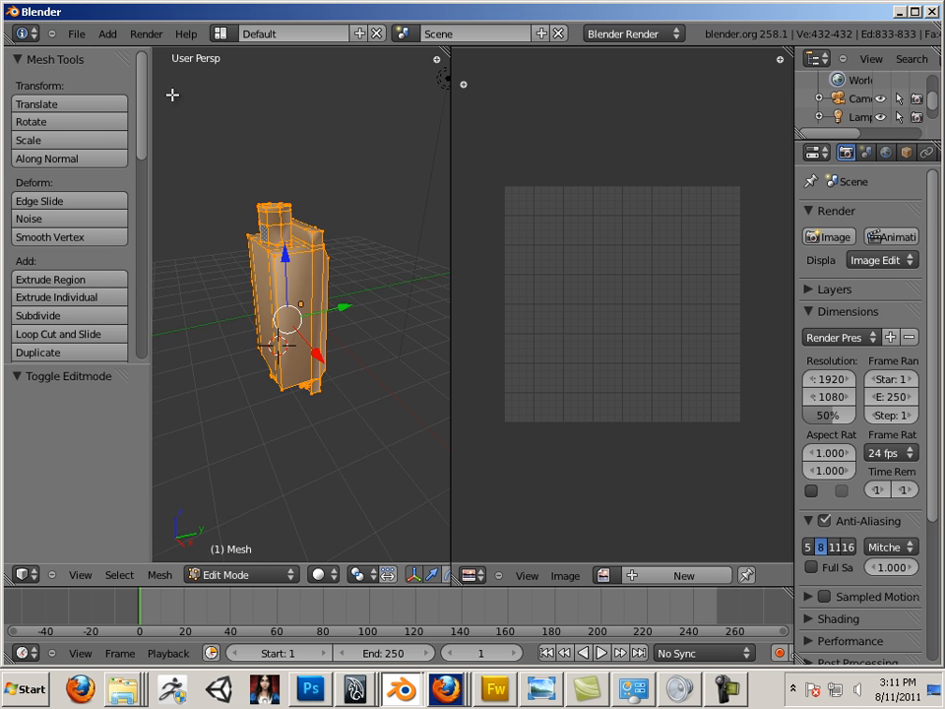
# Set the key configuration to Maya in the input preferences and try orbiting around the mesh.
pyautogui.click(75, 34)
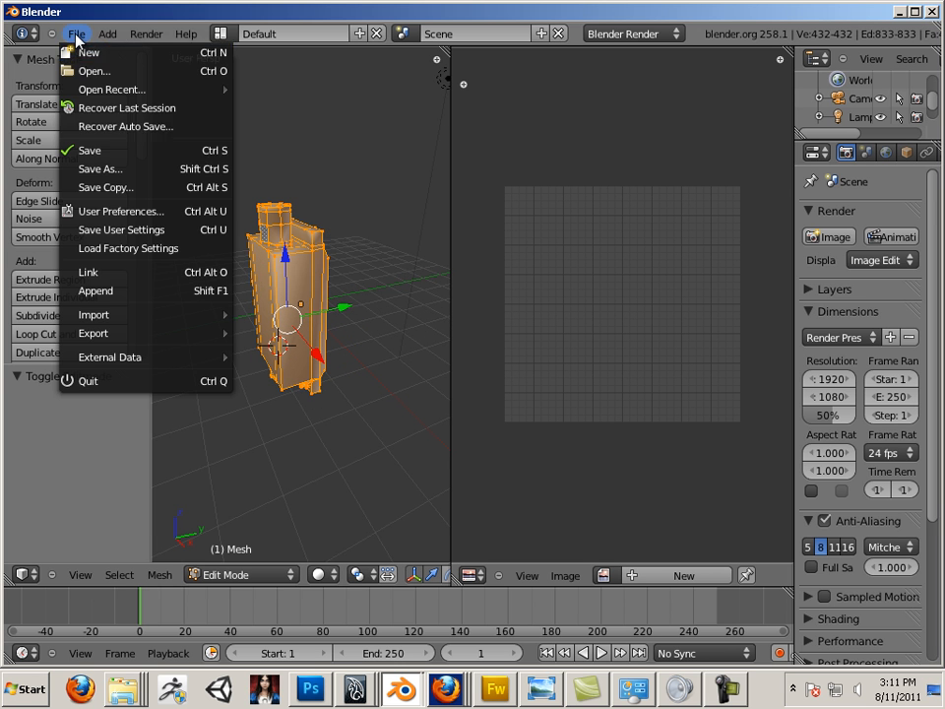
pyautogui.click(116, 213)
pyautogui.click(261, 37)
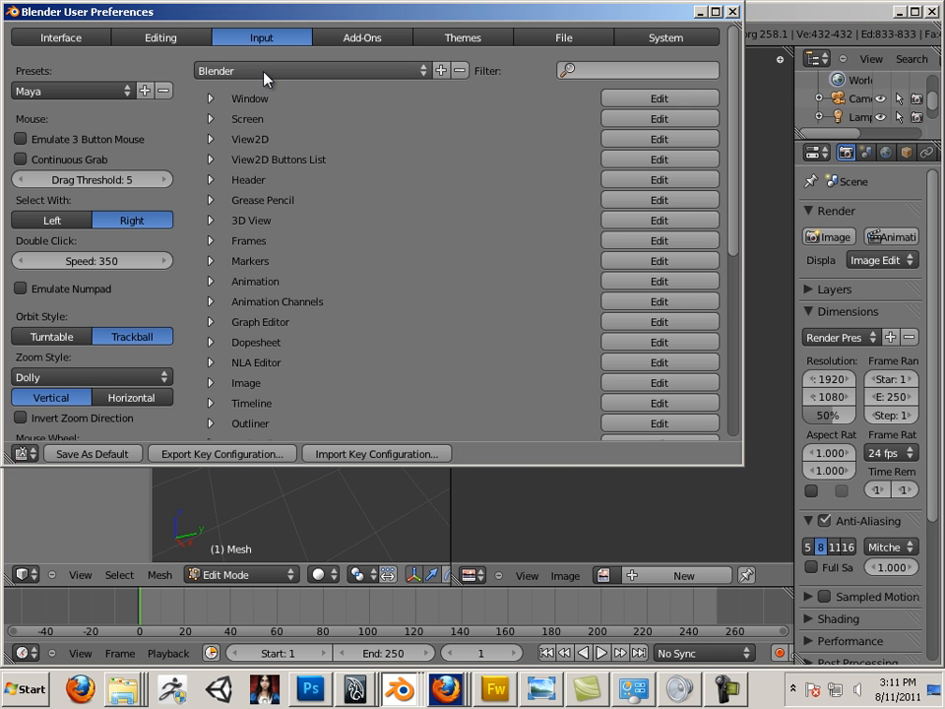
pyautogui.click(258, 71)
pyautogui.click(254, 110)
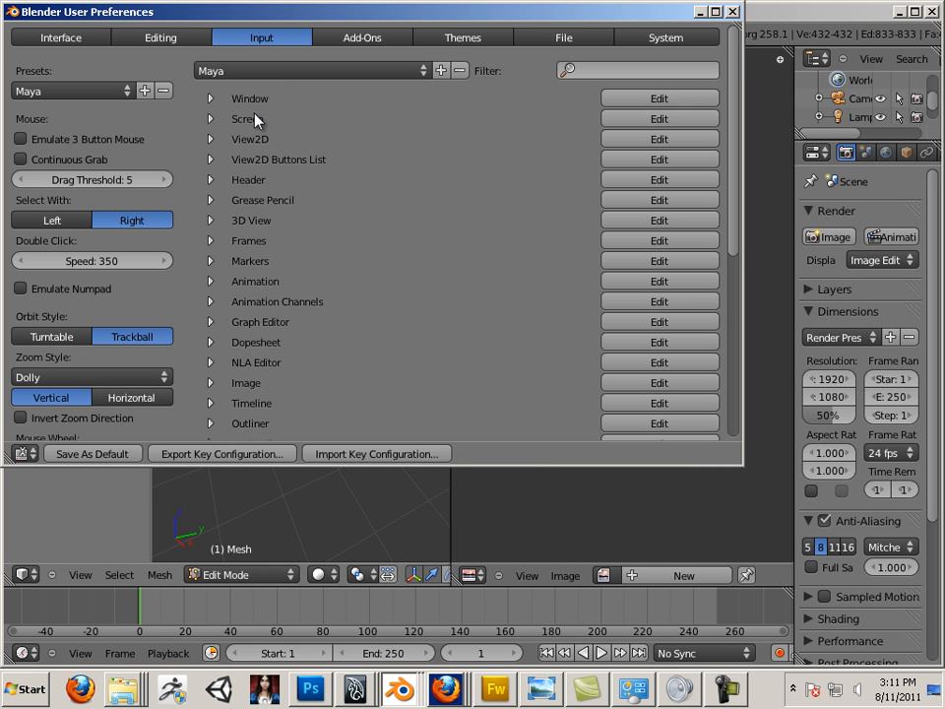
pyautogui.click(731, 12)
pyautogui.keyDown('alt'); pyautogui.moveTo(316, 345); pyautogui.dragTo(236, 226); pyautogui.keyUp('alt')
# Apply the Maya input preset in the user preferences.
pyautogui.click(76, 34)
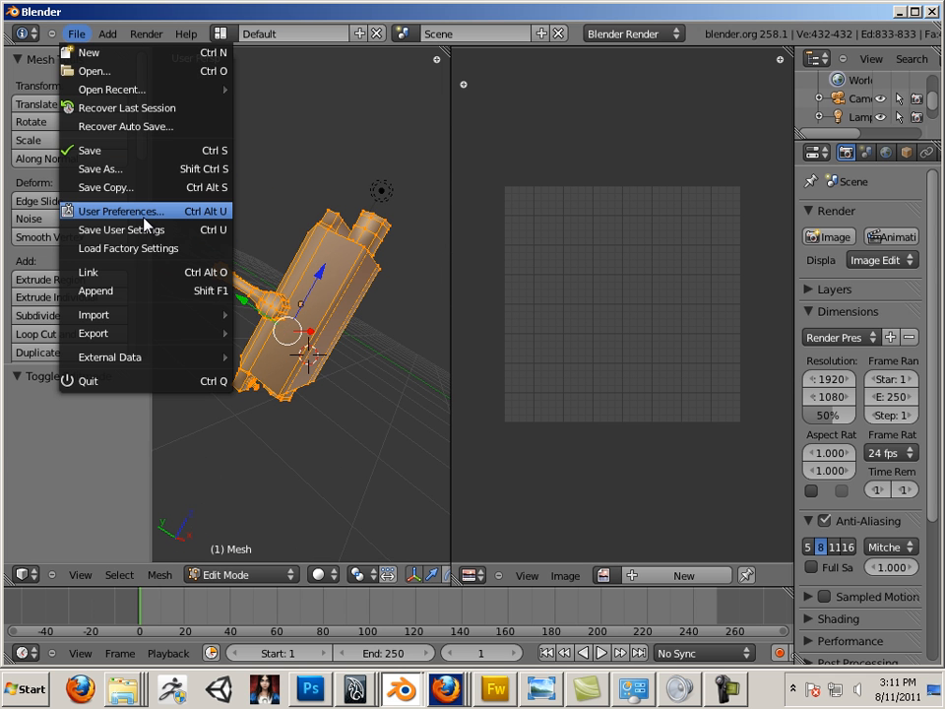
pyautogui.click(145, 225)
pyautogui.click(100, 90)
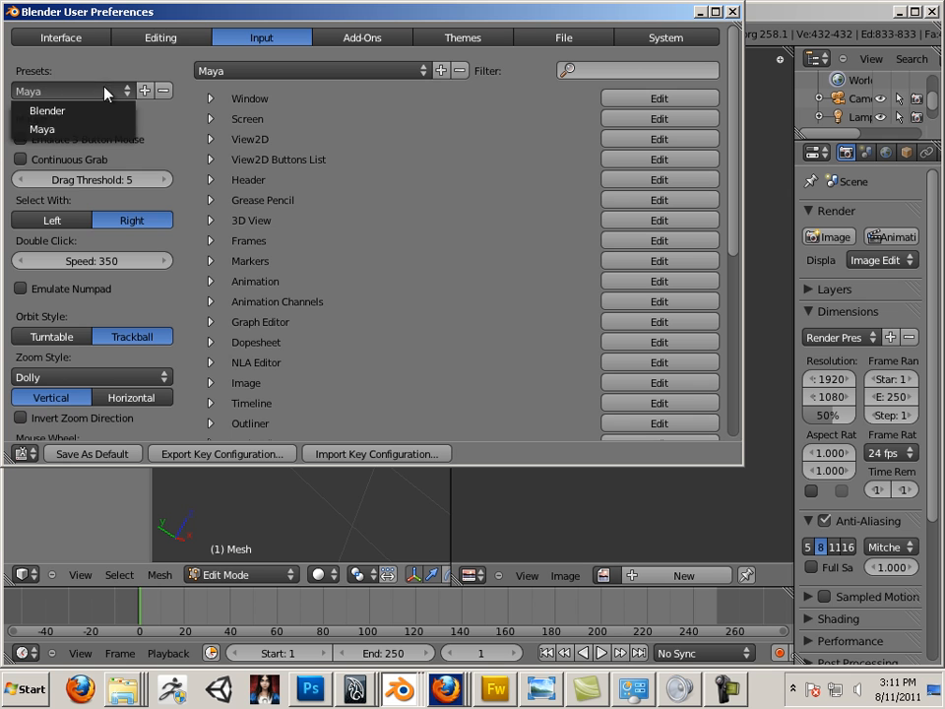
pyautogui.click(99, 129)
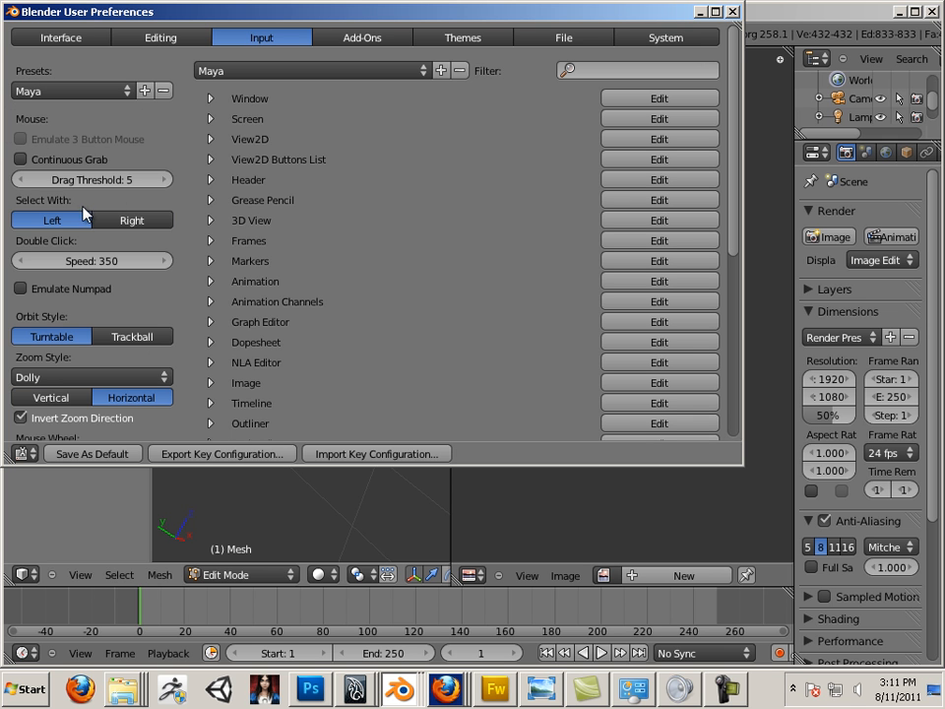
pyautogui.click(735, 12)
# Test the viewport navigation around the mesh, and view it from the right side and from the top in orthographic projection.
pyautogui.keyDown('alt'); pyautogui.moveTo(380, 309); pyautogui.dragTo(330, 394); pyautogui.keyUp('alt')
pyautogui.keyDown('alt'); pyautogui.moveTo(330, 394); pyautogui.dragTo(47, 360, button='right'); pyautogui.keyUp('alt')
pyautogui.keyDown('alt'); pyautogui.moveTo(233, 356); pyautogui.dragTo(209, 355, button='middle'); pyautogui.keyUp('alt')
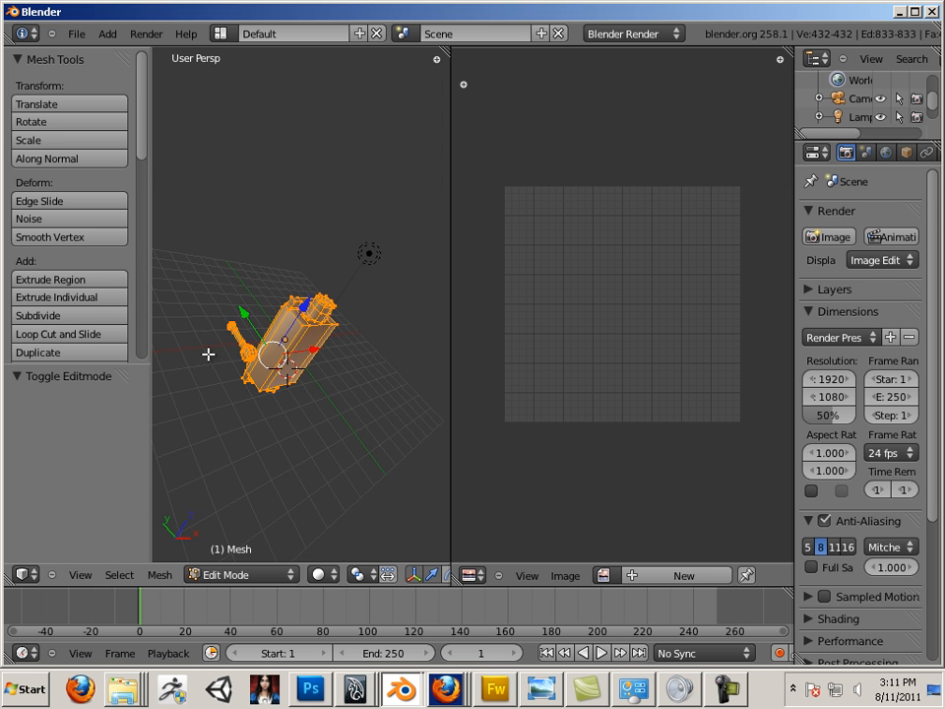
pyautogui.press('KP_3')
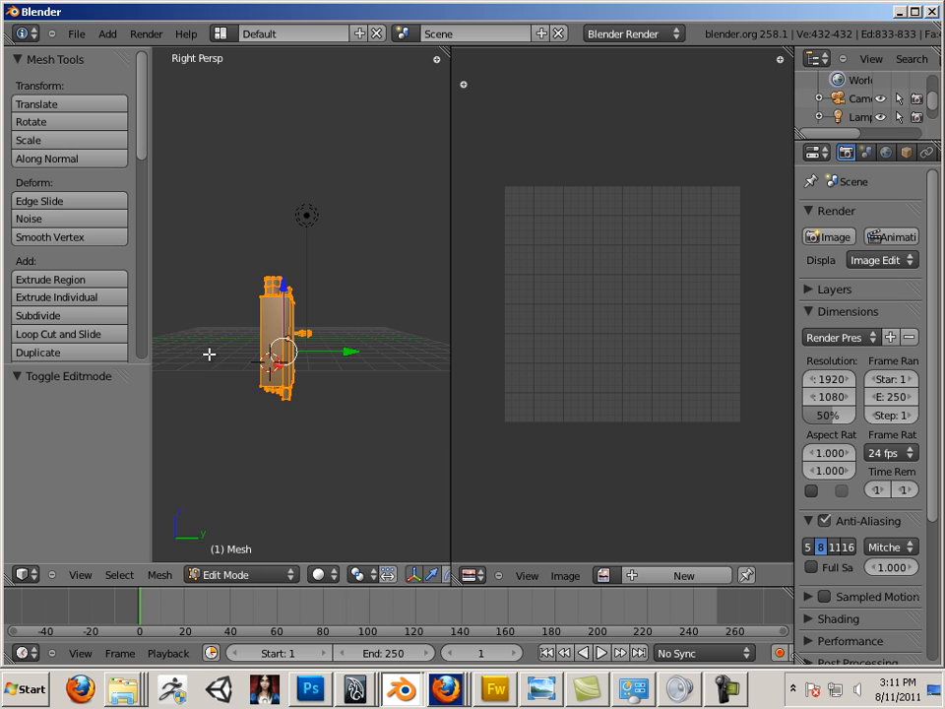
pyautogui.press('KP_7')
pyautogui.press('KP_5')
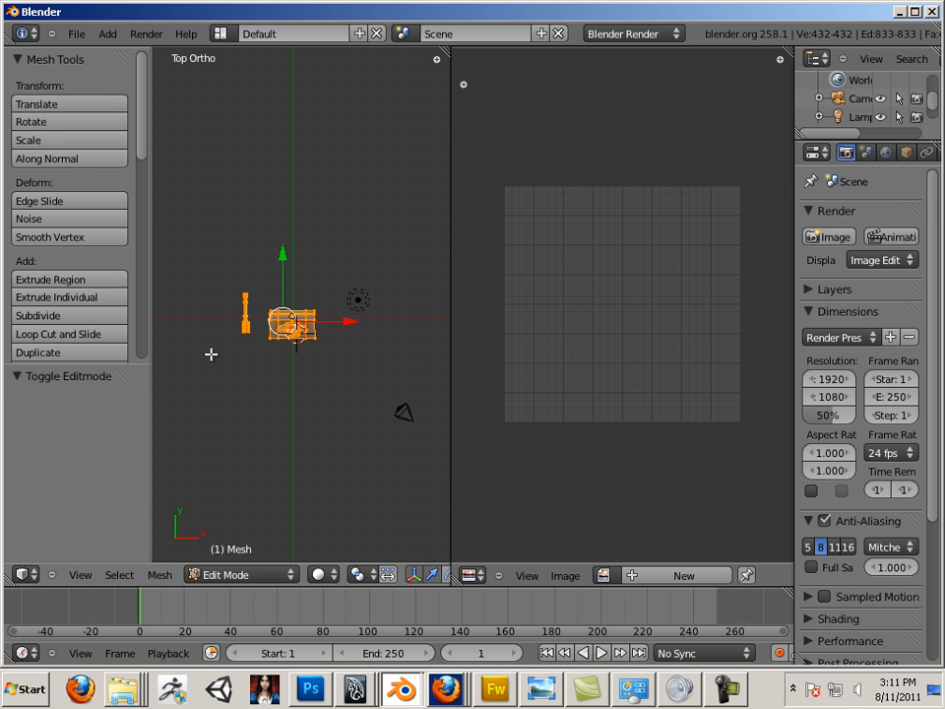
# Widen the 3D viewport at the expense of the UV editor and get a close view of the box's upper end.
pyautogui.press('KP_1')
pyautogui.moveTo(292, 375); pyautogui.dragTo(390, 375, button='middle')
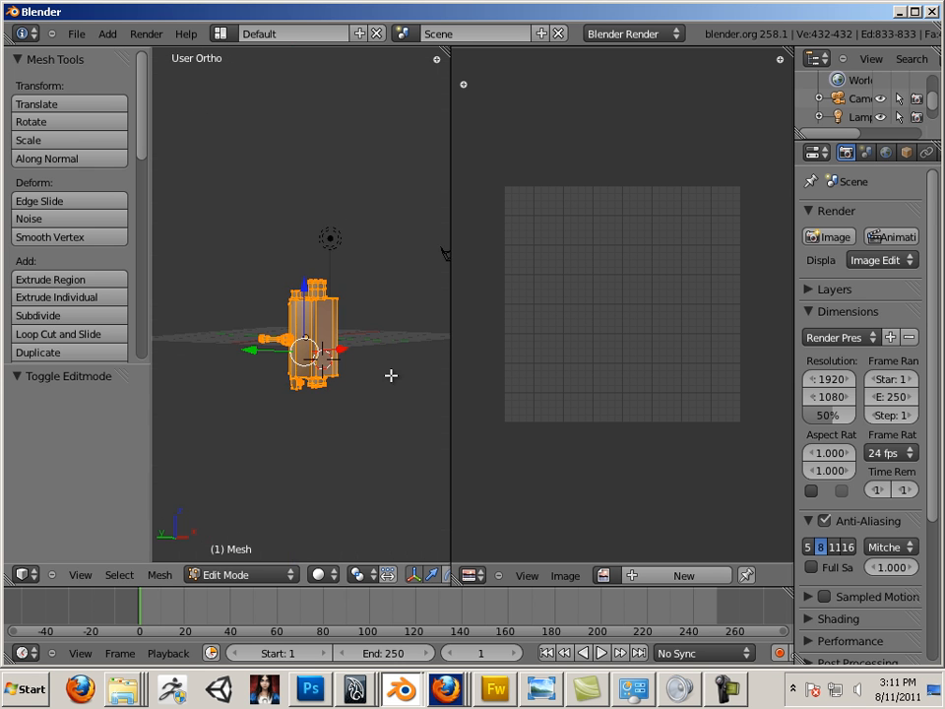
pyautogui.scroll(17, 312, 361)
pyautogui.scroll(-12, 312, 360)
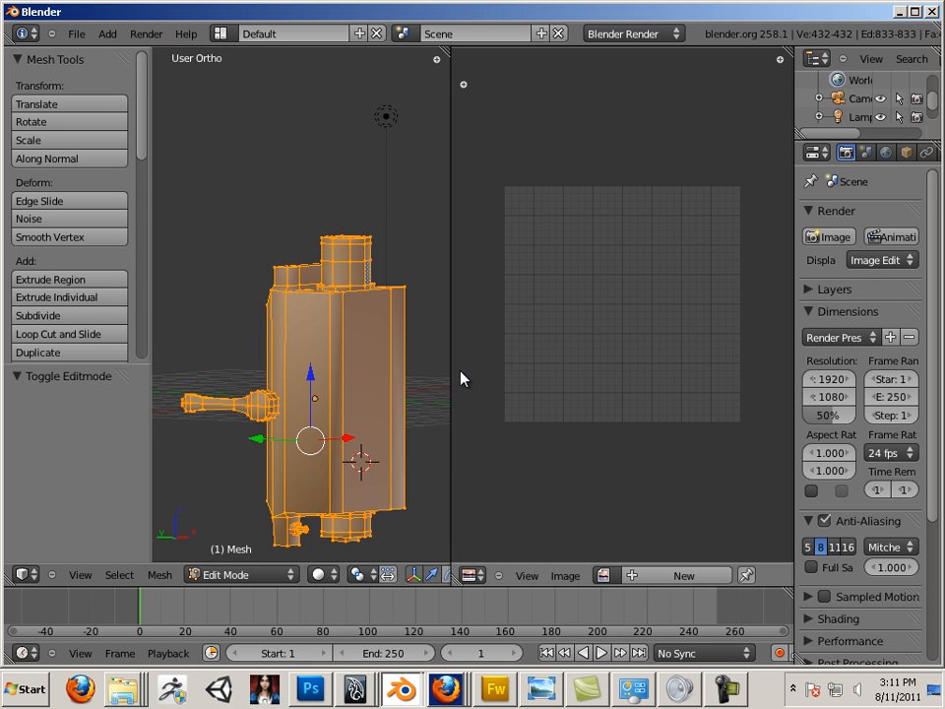
pyautogui.moveTo(450, 371); pyautogui.dragTo(624, 371)
pyautogui.moveTo(503, 369); pyautogui.dragTo(363, 382, button='middle')
pyautogui.scroll(4, 522, 401)
pyautogui.scroll(-2, 428, 358)
pyautogui.scroll(1, 414, 355)
pyautogui.scroll(2, 379, 379)
pyautogui.scroll(-1, 317, 363)
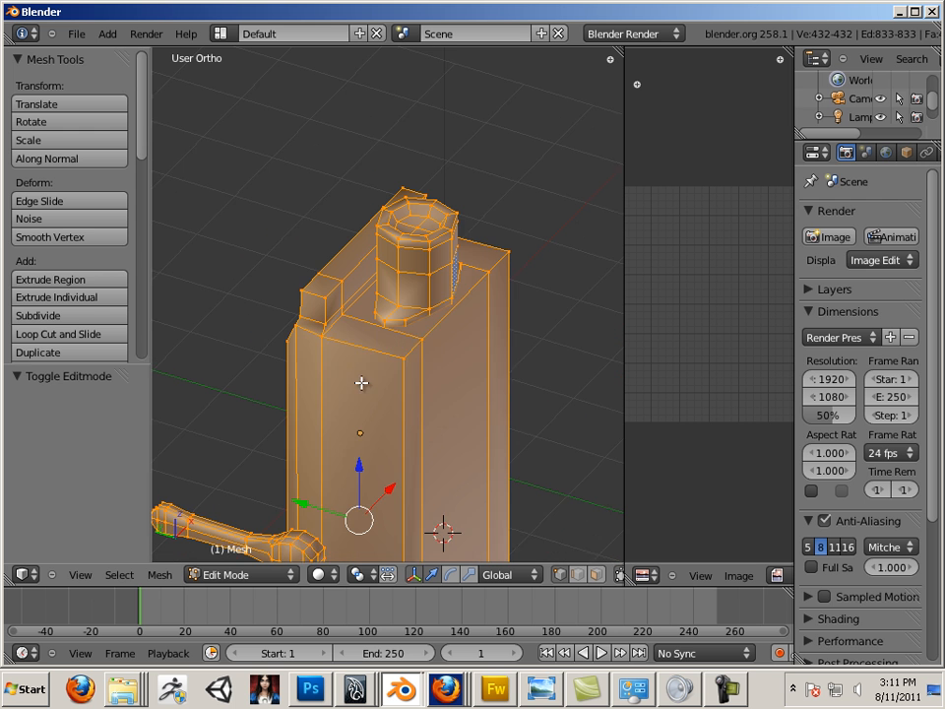
pyautogui.click(371, 368)
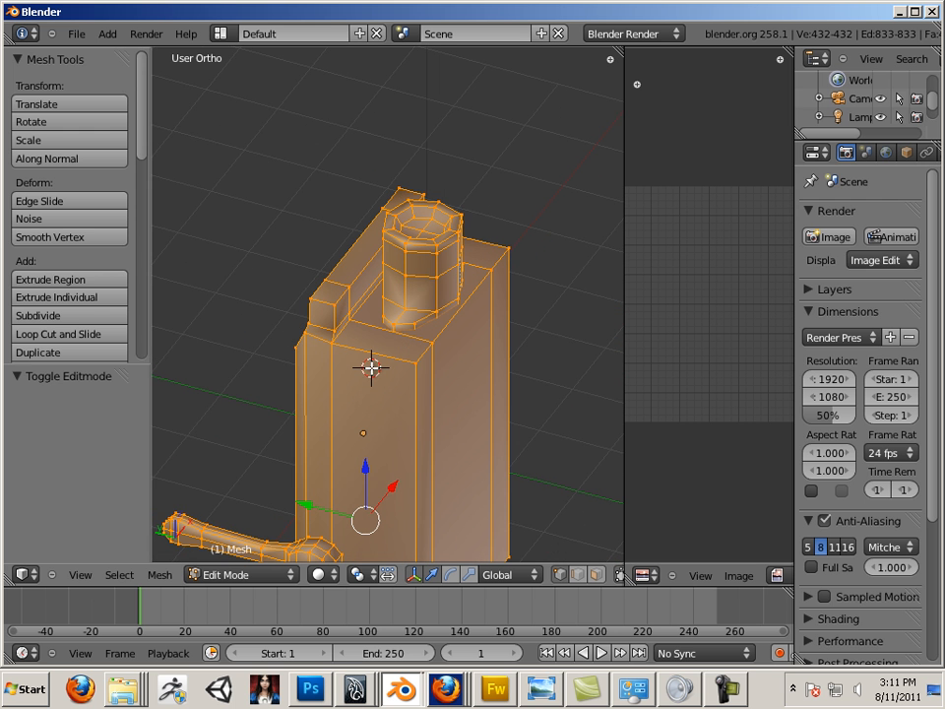
# Switch to edge selection and mark the side and rear edges around the box's top face as seams.
pyautogui.click(577, 579)
pyautogui.rightClick(353, 349)
pyautogui.moveTo(494, 409); pyautogui.dragTo(458, 431, button='middle')
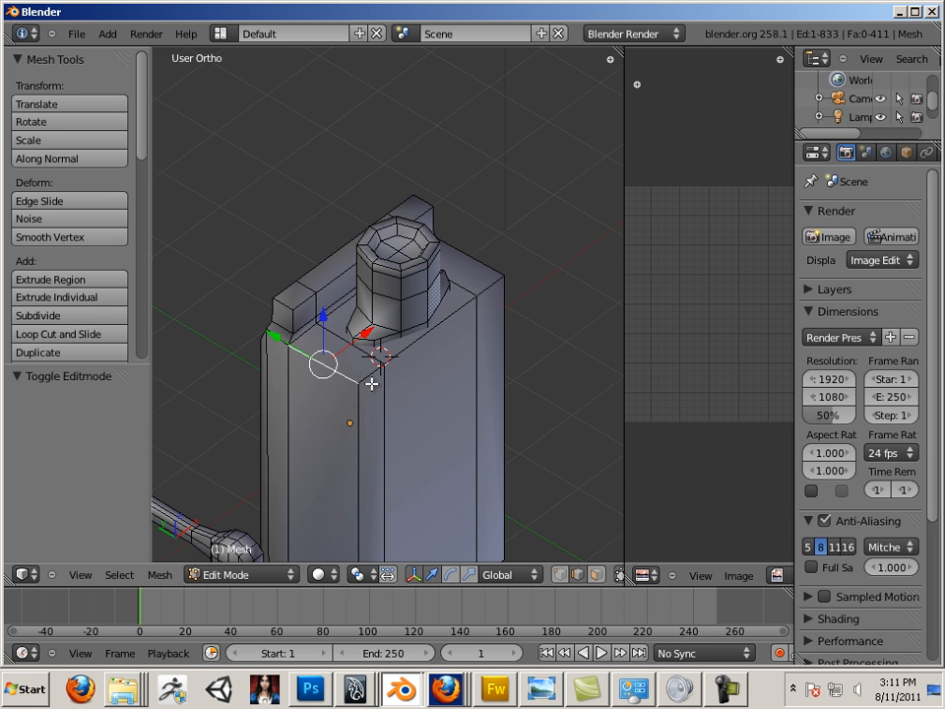
pyautogui.keyDown('shift'); pyautogui.rightClick(471, 303); pyautogui.keyUp('shift')
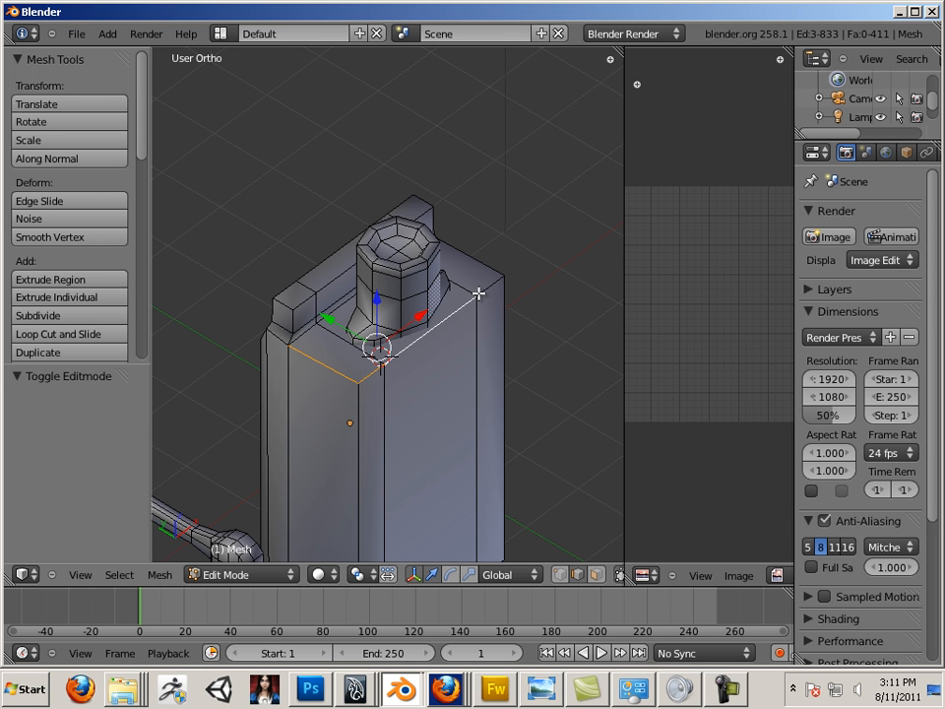
pyautogui.moveTo(520, 334); pyautogui.dragTo(321, 306, button='middle')
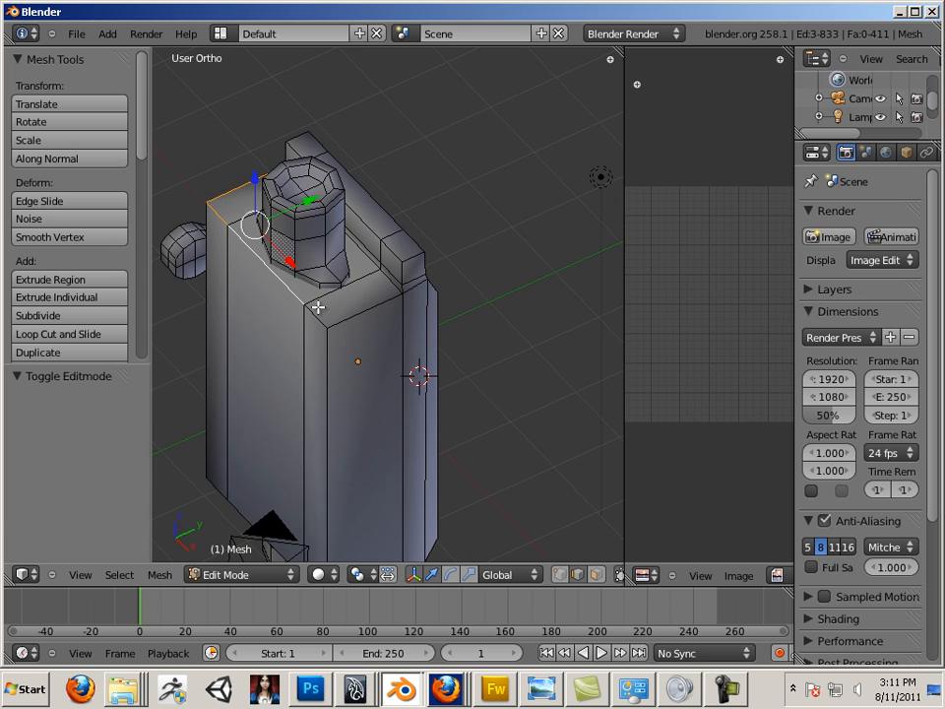
pyautogui.moveTo(413, 398); pyautogui.dragTo(392, 373, button='middle')
pyautogui.scroll(3, 399, 355)
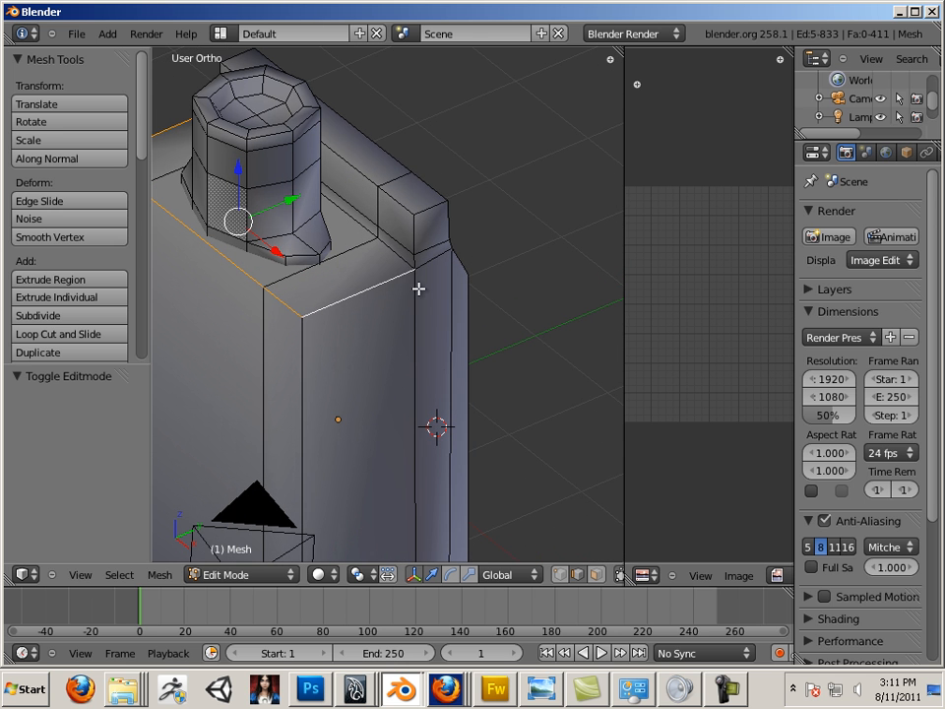
pyautogui.moveTo(227, 249); pyautogui.dragTo(343, 258, button='middle')
pyautogui.moveTo(300, 317); pyautogui.dragTo(368, 311, button='middle')
pyautogui.moveTo(514, 277); pyautogui.dragTo(399, 353, button='middle')
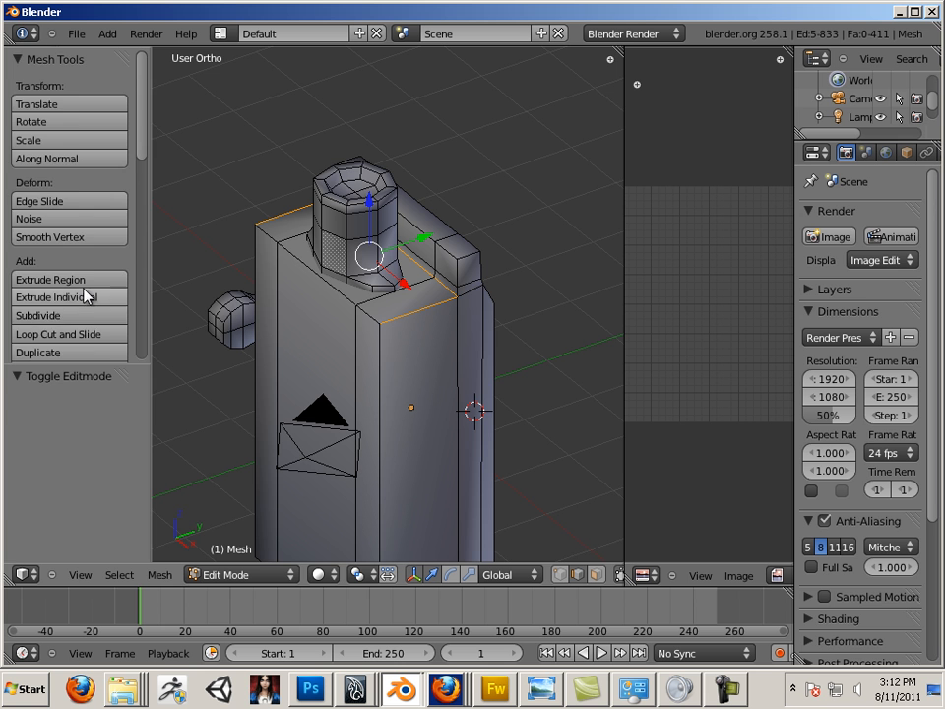
pyautogui.scroll(-8, 87, 297)
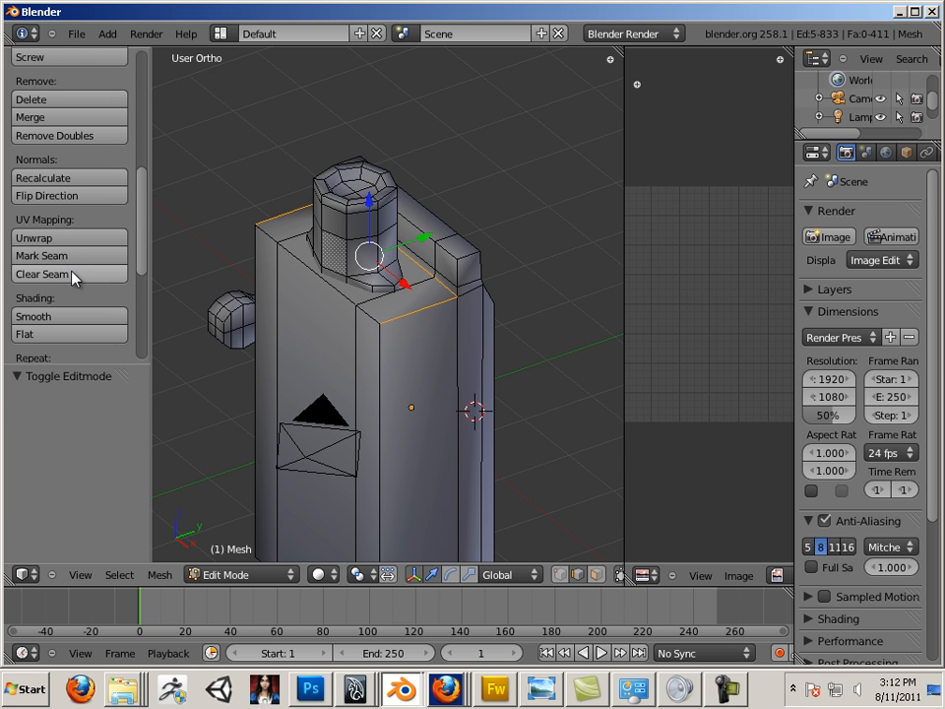
pyautogui.click(74, 258)
# Mark the long vertical edges on both sides of the box, next to its back plate, as seams.
pyautogui.keyDown('shift'); pyautogui.moveTo(401, 344); pyautogui.dragTo(321, 289, button='middle'); pyautogui.keyUp('shift')
pyautogui.rightClick(395, 275)
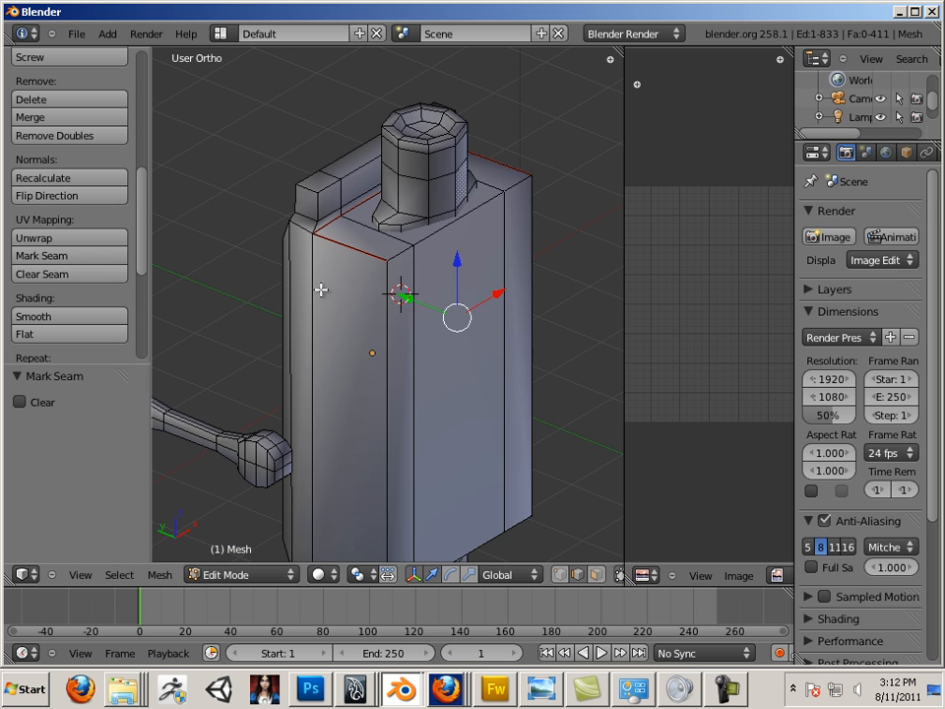
pyautogui.click(65, 257)
# Add the two side edges at the box's lower end to the selection and mark them as seams.
pyautogui.moveTo(334, 378); pyautogui.dragTo(321, 328, button='middle')
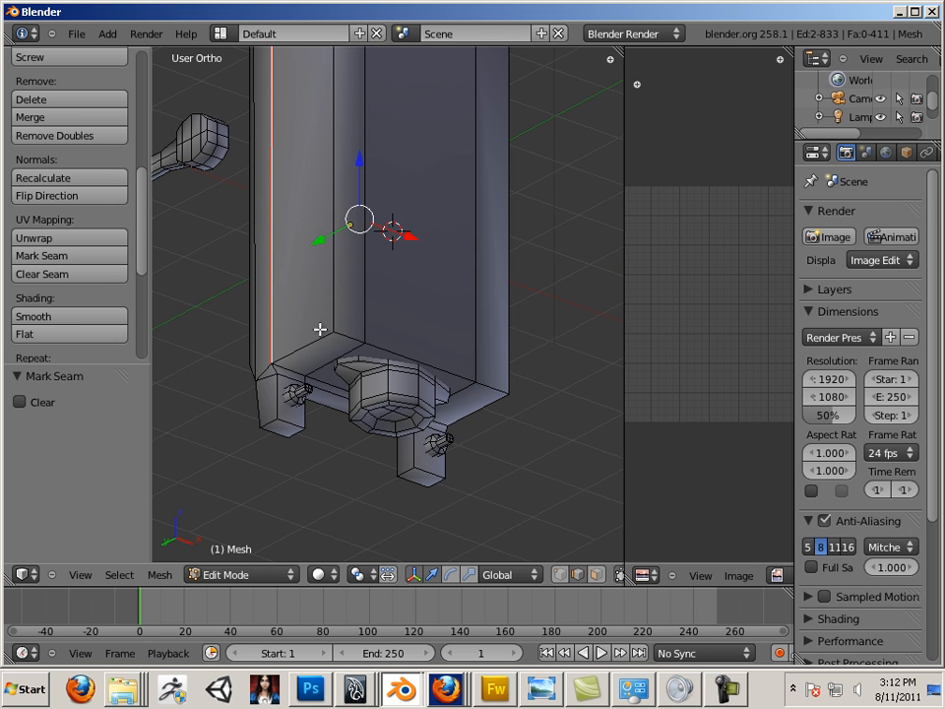
pyautogui.moveTo(438, 360); pyautogui.dragTo(270, 351, button='middle')
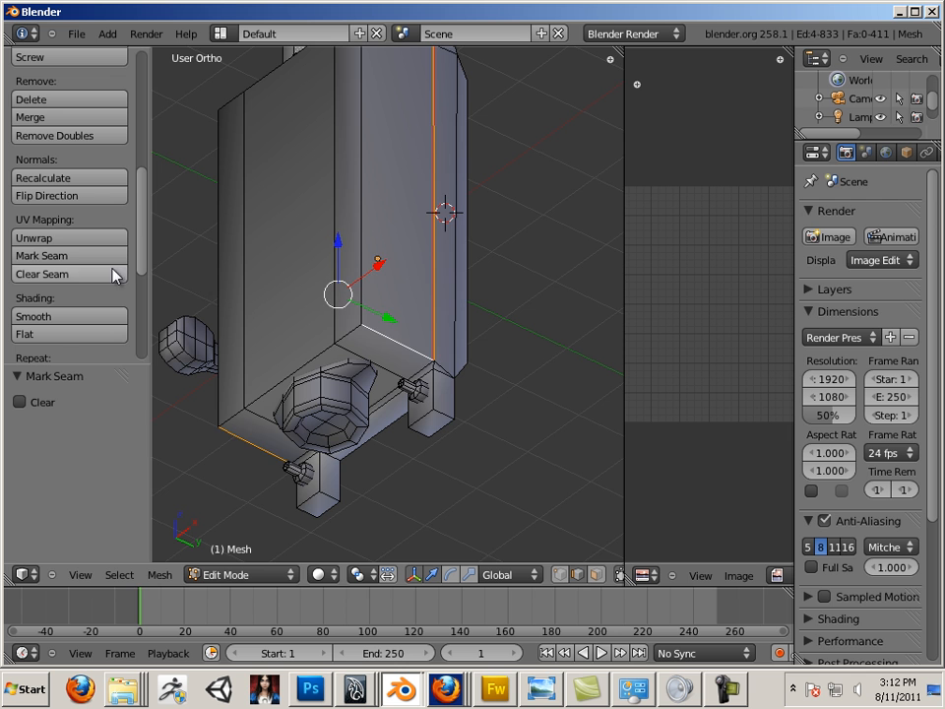
pyautogui.click(69, 257)
pyautogui.moveTo(362, 329); pyautogui.dragTo(397, 338, button='middle')
pyautogui.press('g')
pyautogui.press('x')
pyautogui.moveTo(448, 338); pyautogui.dragTo(438, 337)
pyautogui.hotkey('ctrl', 'z')
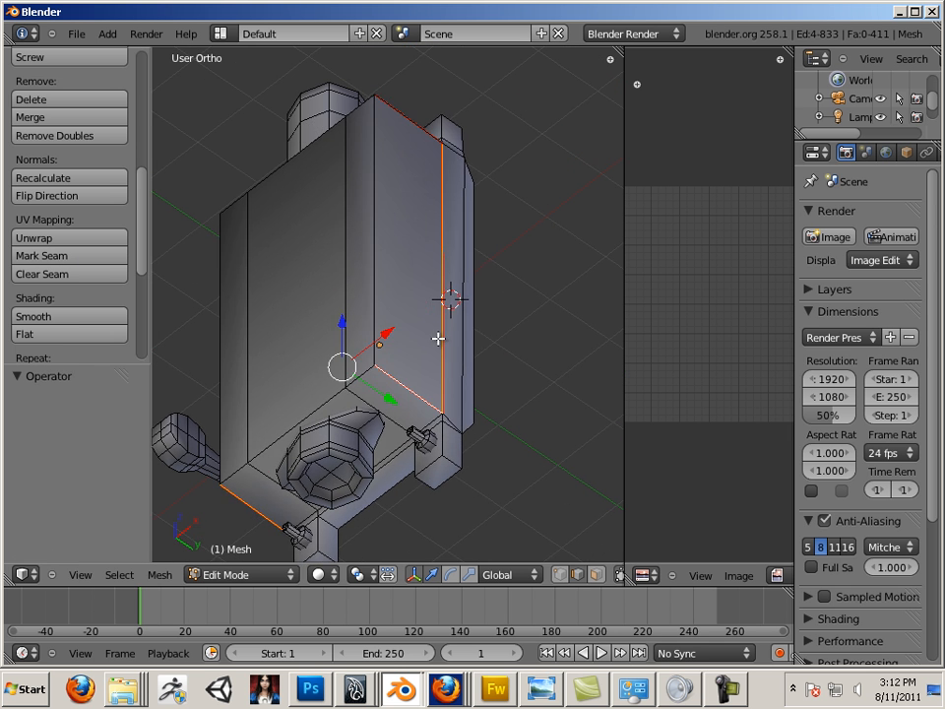
# Add the rear edges along the box's underside to the selection and mark them as seams.
pyautogui.moveTo(510, 401); pyautogui.dragTo(475, 468, button='middle')
pyautogui.keyDown('alt'); pyautogui.rightClick(476, 468); pyautogui.keyUp('alt')
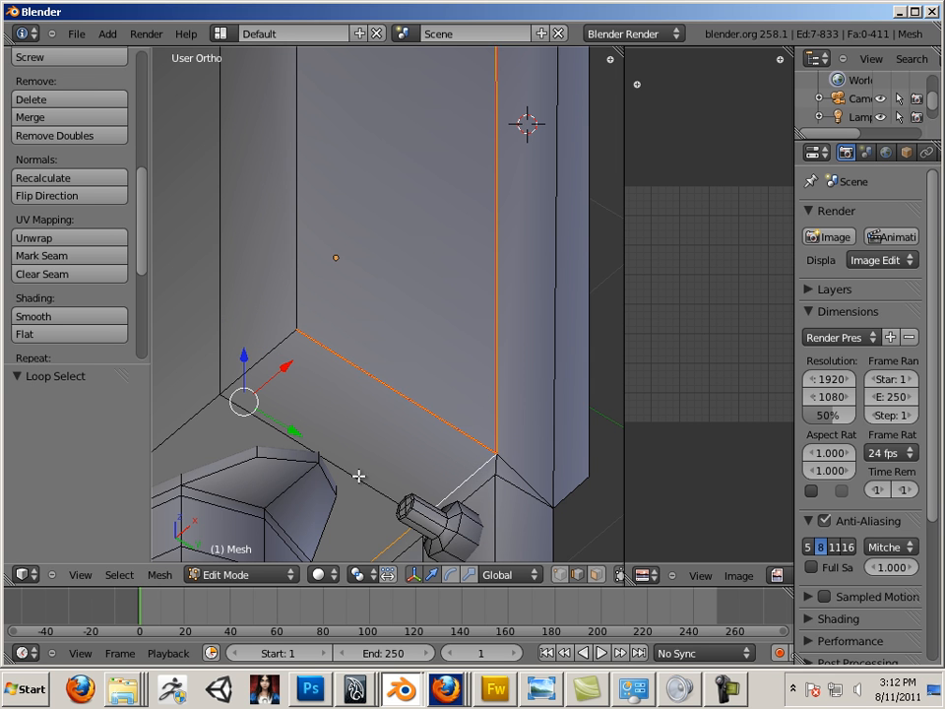
pyautogui.moveTo(358, 476); pyautogui.dragTo(459, 489, button='middle')
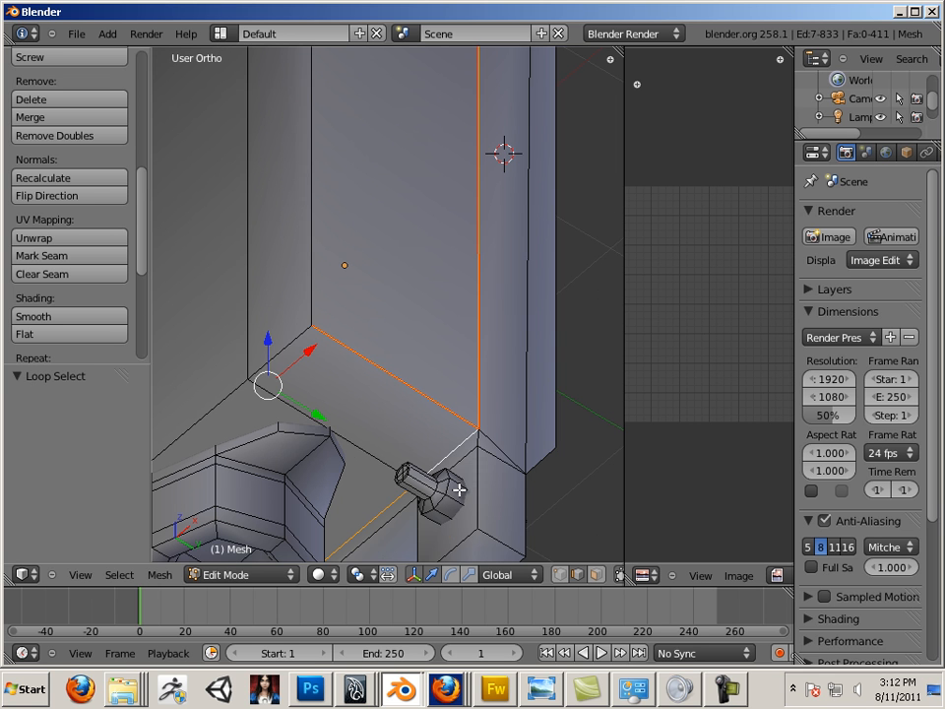
pyautogui.click(77, 257)
# Mark the vertical and upper edges around both end faces of the raised bracket behind the top pipe as seams.
pyautogui.moveTo(213, 286); pyautogui.dragTo(484, 334, button='middle')
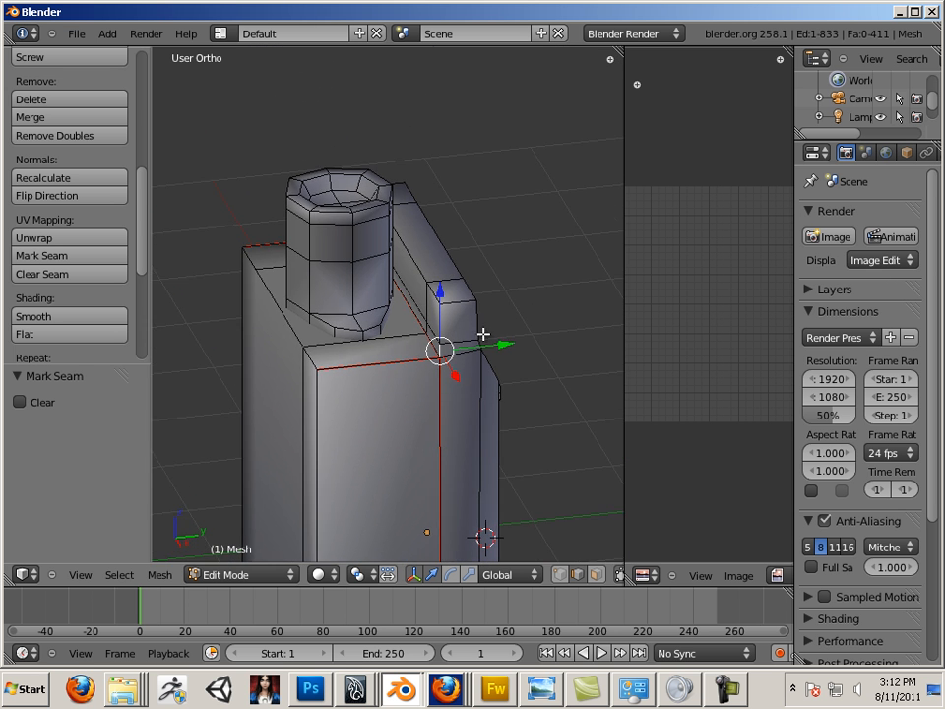
pyautogui.scroll(12, 523, 346)
pyautogui.scroll(-8, 327, 304)
pyautogui.scroll(1, 553, 293)
pyautogui.keyDown('shift'); pyautogui.rightClick(553, 293); pyautogui.keyUp('shift')
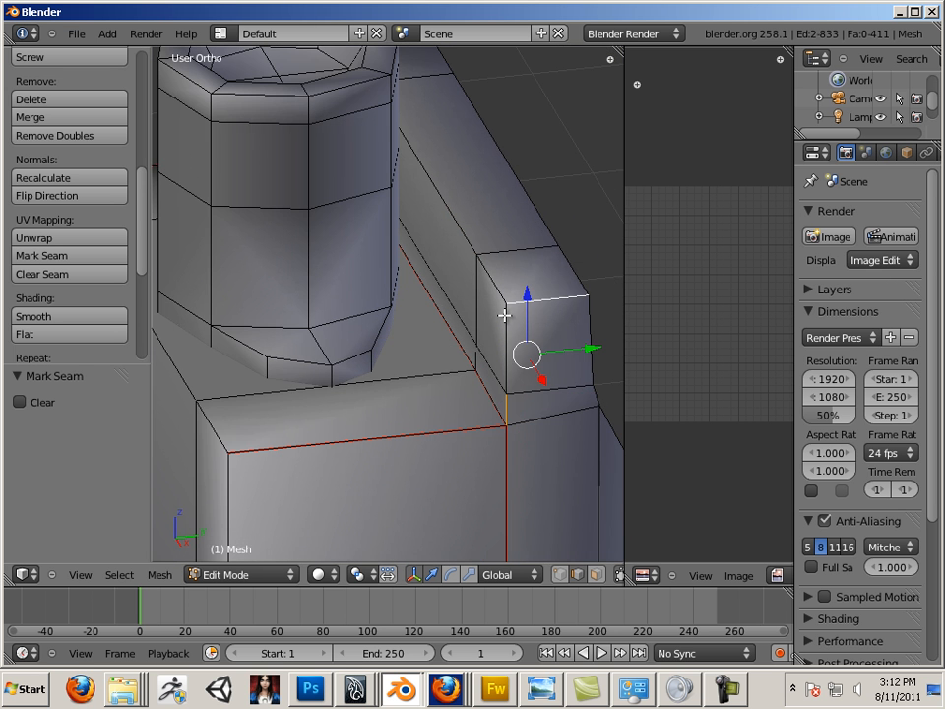
pyautogui.moveTo(486, 309); pyautogui.dragTo(375, 334, button='middle')
pyautogui.keyDown('shift'); pyautogui.rightClick(352, 330); pyautogui.keyUp('shift')
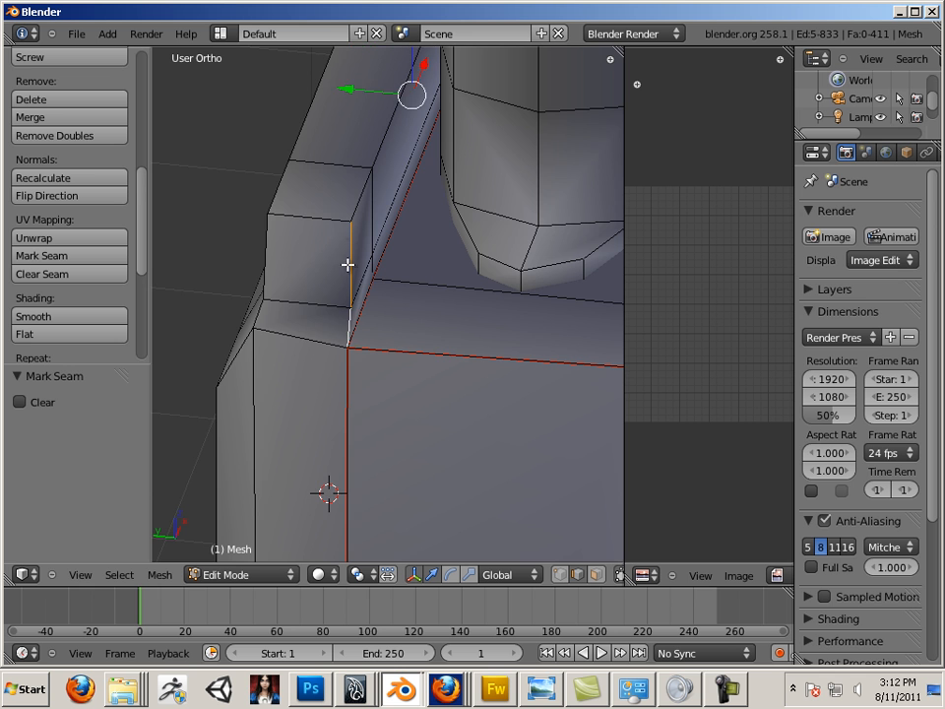
pyautogui.keyDown('shift'); pyautogui.rightClick(334, 222); pyautogui.keyUp('shift')
pyautogui.moveTo(334, 222); pyautogui.dragTo(347, 334, button='middle')
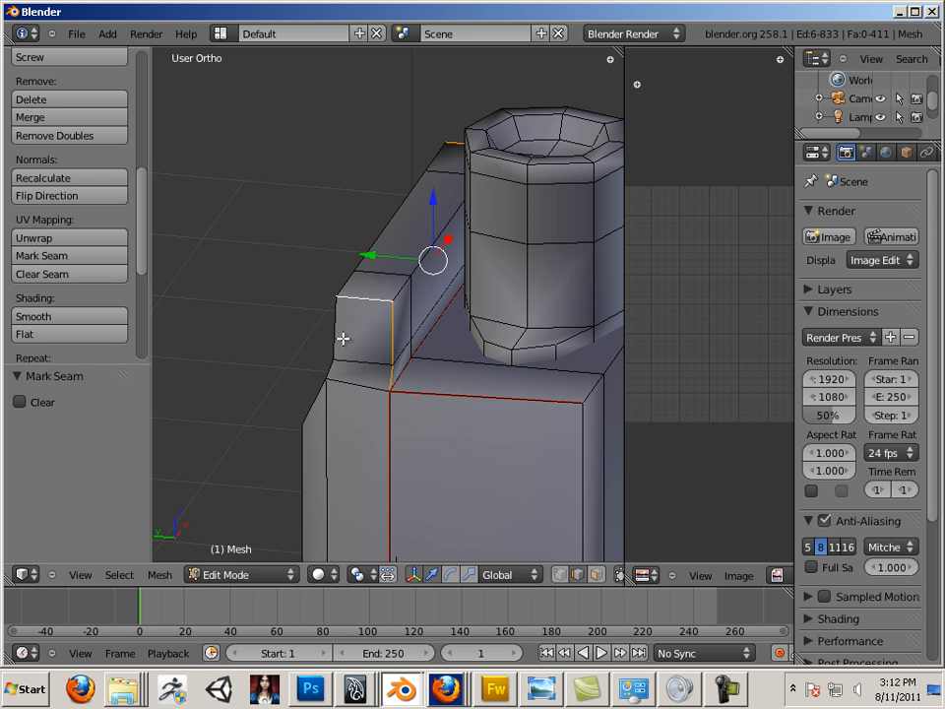
pyautogui.moveTo(407, 395); pyautogui.dragTo(285, 314, button='middle')
pyautogui.moveTo(218, 299); pyautogui.dragTo(281, 348, button='middle')
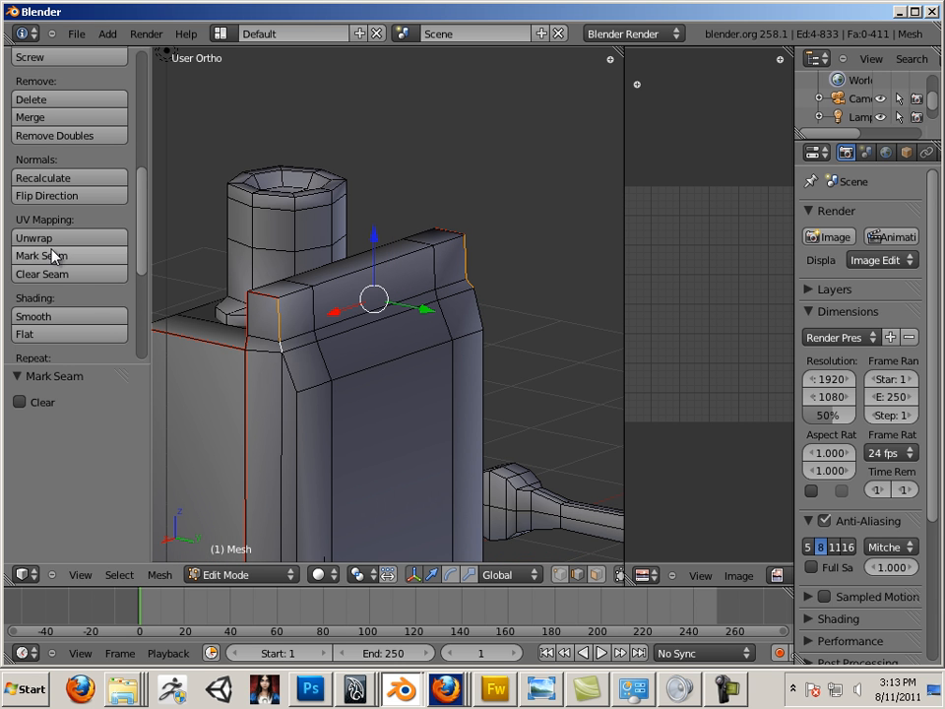
# Mark the corner and lower edges of the two mounting feet beneath the box as seams.
pyautogui.scroll(-5, 192, 361)
pyautogui.keyDown('shift'); pyautogui.moveTo(327, 423); pyautogui.dragTo(336, 284, button='middle'); pyautogui.keyUp('shift')
pyautogui.scroll(3, 335, 285)
pyautogui.moveTo(355, 443); pyautogui.dragTo(405, 331, button='middle')
pyautogui.scroll(5, 433, 379)
pyautogui.keyDown('shift'); pyautogui.moveTo(358, 465); pyautogui.dragTo(376, 330, button='middle'); pyautogui.keyUp('shift')
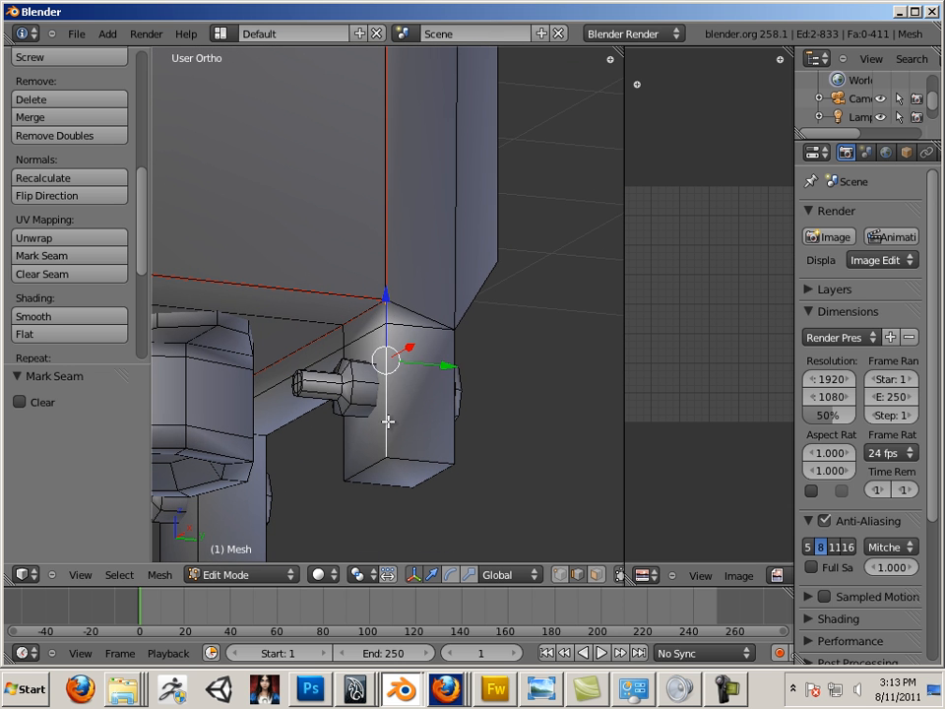
pyautogui.moveTo(428, 460); pyautogui.dragTo(304, 325, button='middle')
pyautogui.keyDown('shift'); pyautogui.rightClick(311, 430); pyautogui.keyUp('shift')
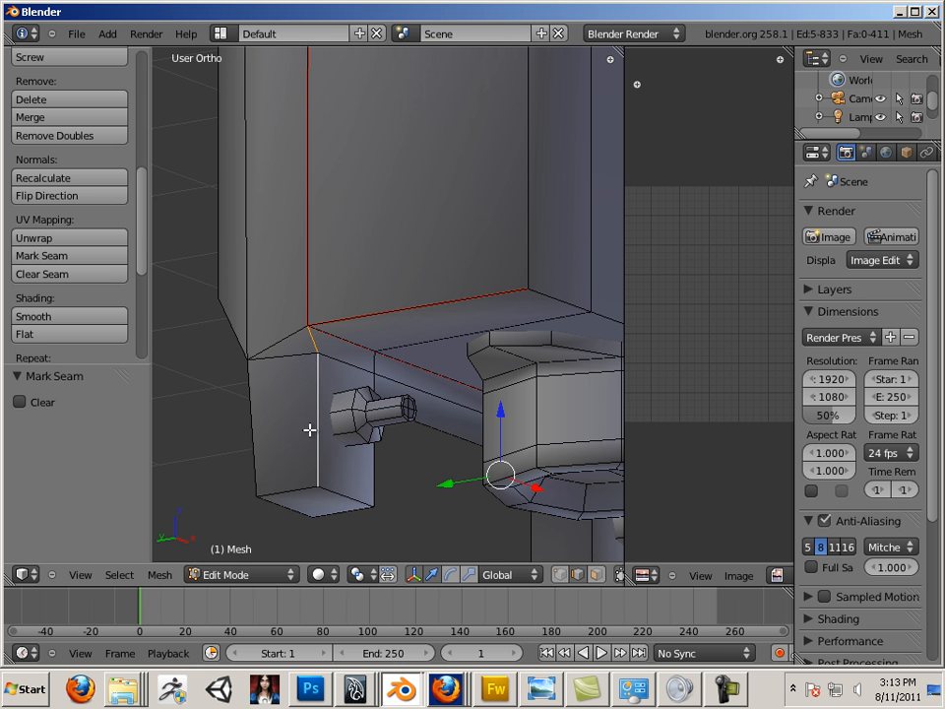
pyautogui.keyDown('shift'); pyautogui.rightClick(300, 481); pyautogui.keyUp('shift')
# Mark the outer rim loop of the top pipe as a seam.
pyautogui.moveTo(311, 321)
pyautogui.mouseDown(button='middle')
pyautogui.moveTo(277, 321)
pyautogui.moveTo(422, 250)
pyautogui.moveTo(346, 201)
pyautogui.moveTo(460, 166)
pyautogui.moveTo(435, 194)
pyautogui.moveTo(417, 304)
pyautogui.moveTo(432, 359)
pyautogui.moveTo(378, 367)
pyautogui.moveTo(302, 407)
pyautogui.moveTo(401, 424)
pyautogui.moveTo(325, 433)
pyautogui.moveTo(348, 401)
pyautogui.moveTo(384, 490)
pyautogui.moveTo(317, 340)
pyautogui.moveTo(365, 434)
pyautogui.moveTo(449, 269)
pyautogui.moveTo(425, 361)
pyautogui.moveTo(371, 225)
pyautogui.moveTo(300, 325)
pyautogui.mouseUp(button='middle')
pyautogui.scroll(6, 424, 361)
pyautogui.scroll(-5, 299, 325)
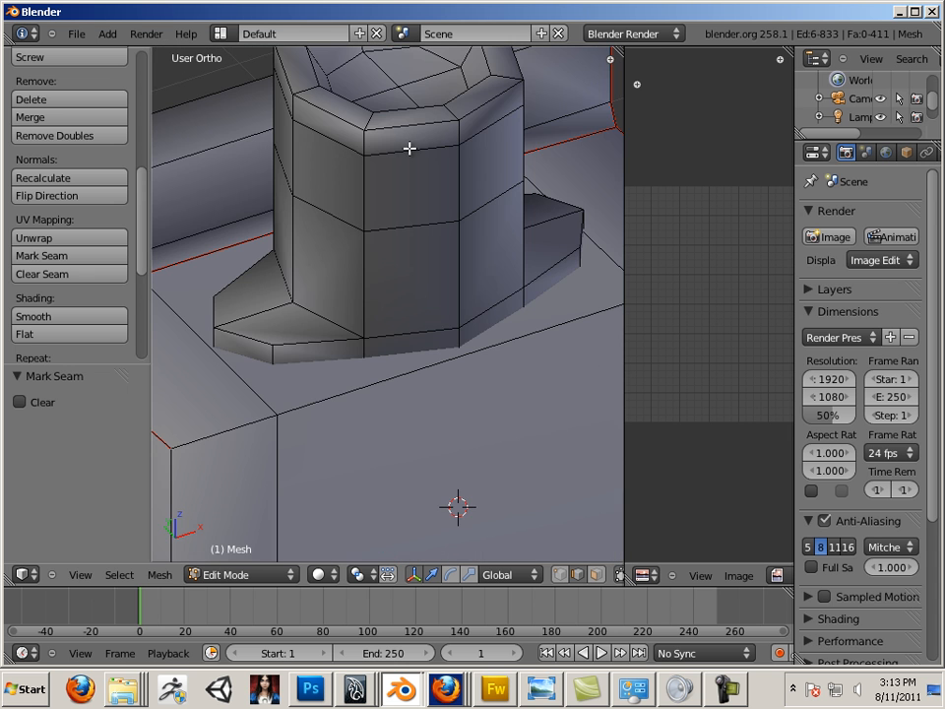
pyautogui.keyDown('alt'); pyautogui.rightClick(408, 127); pyautogui.keyUp('alt')
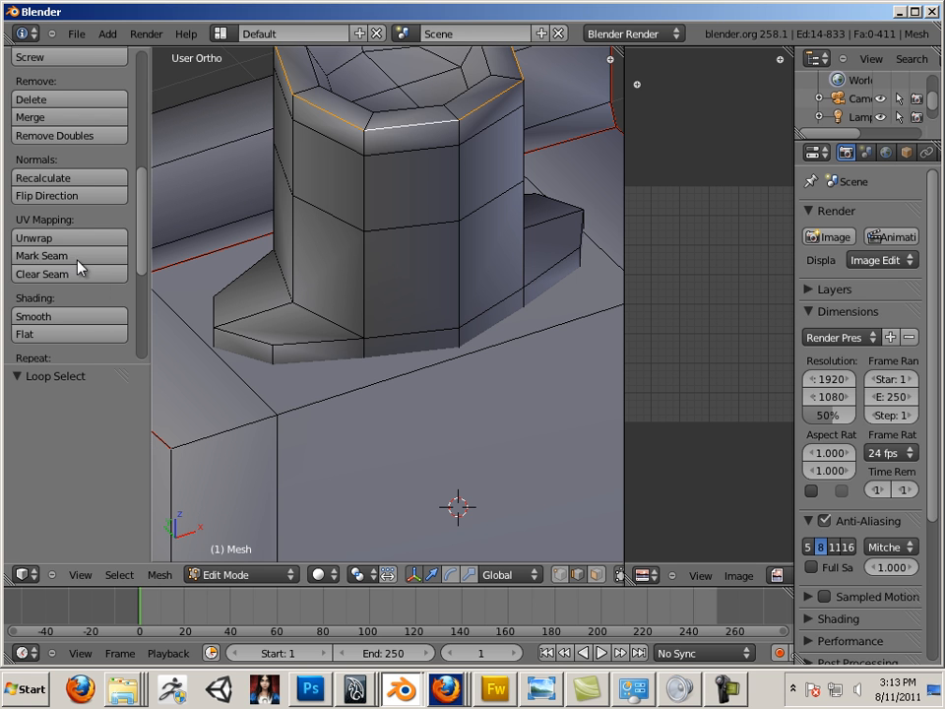
pyautogui.click(42, 255)
# Mark one vertical line of edges from the top pipe's rim down to its base as a seam.
pyautogui.rightClick(364, 143)
pyautogui.keyDown('shift'); pyautogui.rightClick(363, 192); pyautogui.keyUp('shift')
pyautogui.keyDown('shift'); pyautogui.rightClick(364, 251); pyautogui.keyUp('shift')
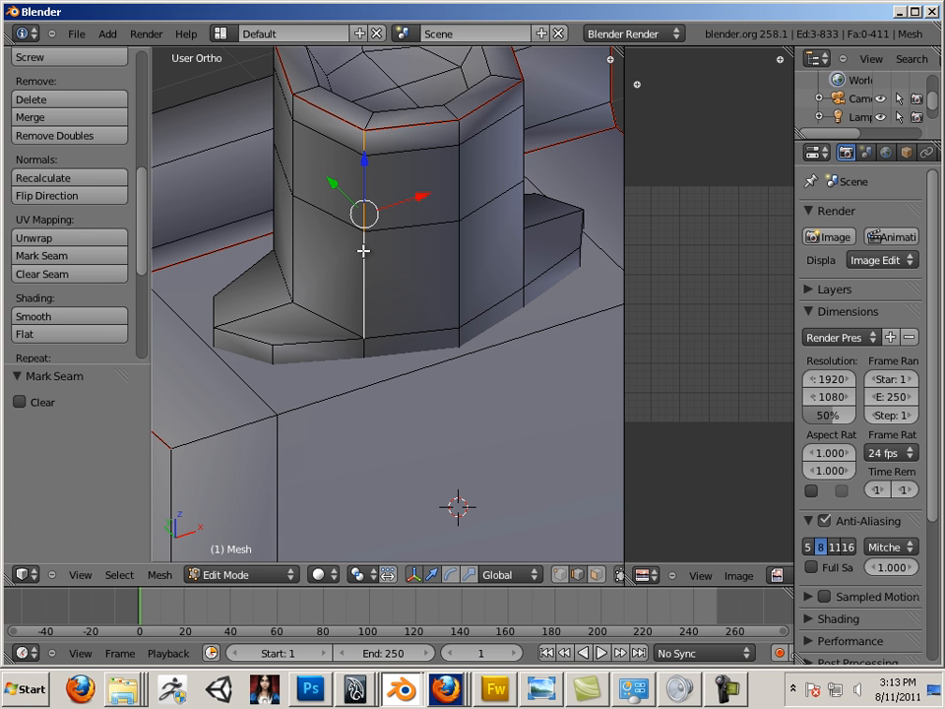
pyautogui.keyDown('shift'); pyautogui.rightClick(363, 339); pyautogui.keyUp('shift')
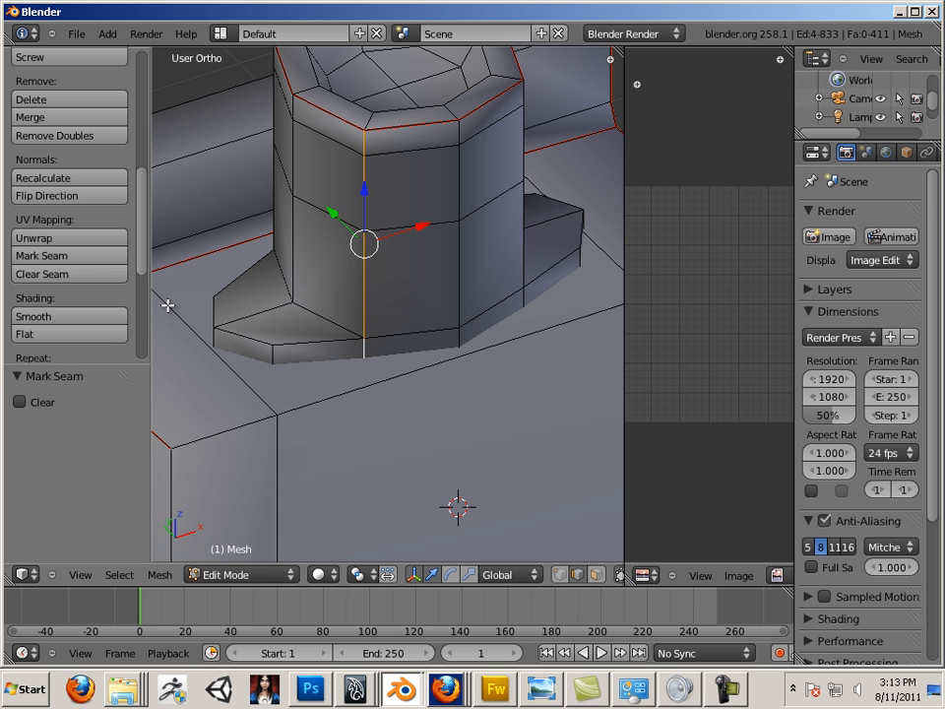
pyautogui.click(50, 255)
# Mark the bottom pipe's outer rim loop and one vertical line of edges up to its base as seams.
pyautogui.scroll(-5, 420, 370)
pyautogui.keyDown('shift'); pyautogui.moveTo(304, 411); pyautogui.dragTo(325, 322, button='middle'); pyautogui.keyUp('shift')
pyautogui.keyDown('shift'); pyautogui.moveTo(367, 364); pyautogui.dragTo(399, 82, button='middle'); pyautogui.keyUp('shift')
pyautogui.keyDown('shift'); pyautogui.moveTo(448, 426); pyautogui.dragTo(452, 347, button='middle'); pyautogui.keyUp('shift')
pyautogui.moveTo(430, 347); pyautogui.dragTo(376, 246, button='middle')
pyautogui.keyDown('shift'); pyautogui.moveTo(484, 401); pyautogui.dragTo(382, 177, button='middle'); pyautogui.keyUp('shift')
pyautogui.scroll(9, 510, 287)
pyautogui.keyDown('ctrl'); pyautogui.moveTo(509, 286); pyautogui.dragTo(335, 323, button='middle'); pyautogui.keyUp('ctrl')
pyautogui.keyDown('ctrl'); pyautogui.moveTo(276, 275); pyautogui.dragTo(243, 336, button='middle'); pyautogui.keyUp('ctrl')
pyautogui.keyDown('alt'); pyautogui.keyDown('shift'); pyautogui.rightClick(357, 375); pyautogui.keyUp('shift'); pyautogui.keyUp('alt')
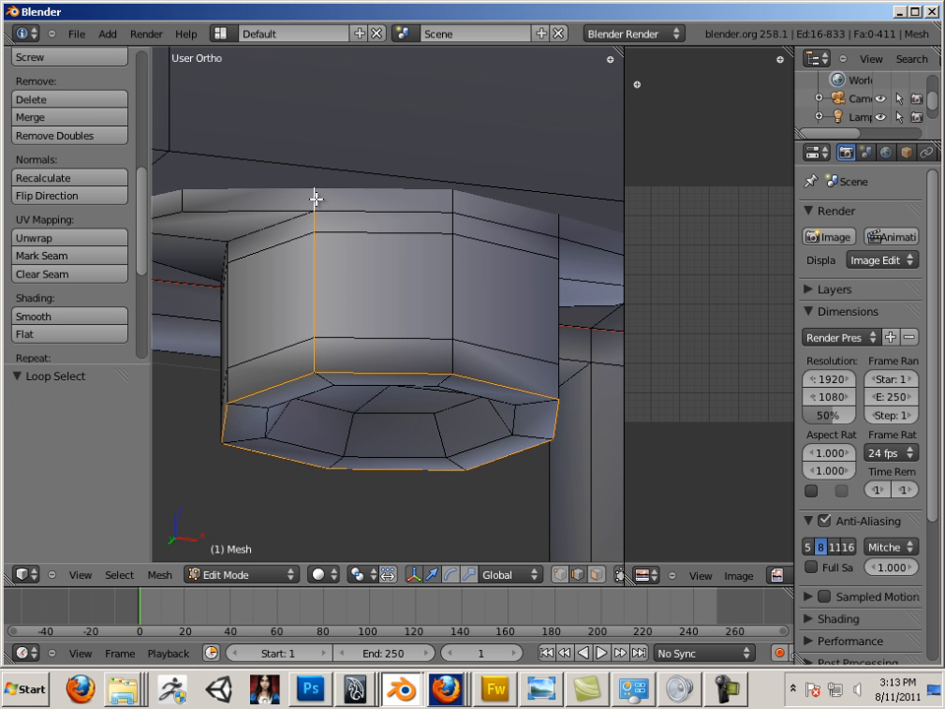
pyautogui.keyDown('shift'); pyautogui.moveTo(377, 263); pyautogui.dragTo(386, 344, button='middle'); pyautogui.keyUp('shift')
pyautogui.keyDown('ctrl'); pyautogui.moveTo(386, 345); pyautogui.dragTo(233, 235, button='middle'); pyautogui.keyUp('ctrl')
pyautogui.keyDown('shift'); pyautogui.moveTo(306, 163); pyautogui.dragTo(381, 246, button='middle'); pyautogui.keyUp('shift')
pyautogui.click(91, 255)
# Mark the lengthwise centre edge loop of the lever handle as a seam.
pyautogui.keyDown('shift'); pyautogui.moveTo(385, 229); pyautogui.dragTo(382, 365, button='middle'); pyautogui.keyUp('shift')
pyautogui.keyDown('ctrl'); pyautogui.moveTo(382, 366); pyautogui.dragTo(444, 347, button='middle'); pyautogui.keyUp('ctrl')
pyautogui.moveTo(398, 340); pyautogui.dragTo(306, 459, button='middle')
pyautogui.moveTo(323, 380)
pyautogui.mouseDown(button='middle')
pyautogui.moveTo(424, 397)
pyautogui.moveTo(357, 386)
pyautogui.moveTo(236, 325)
pyautogui.moveTo(305, 380)
pyautogui.mouseUp(button='middle')
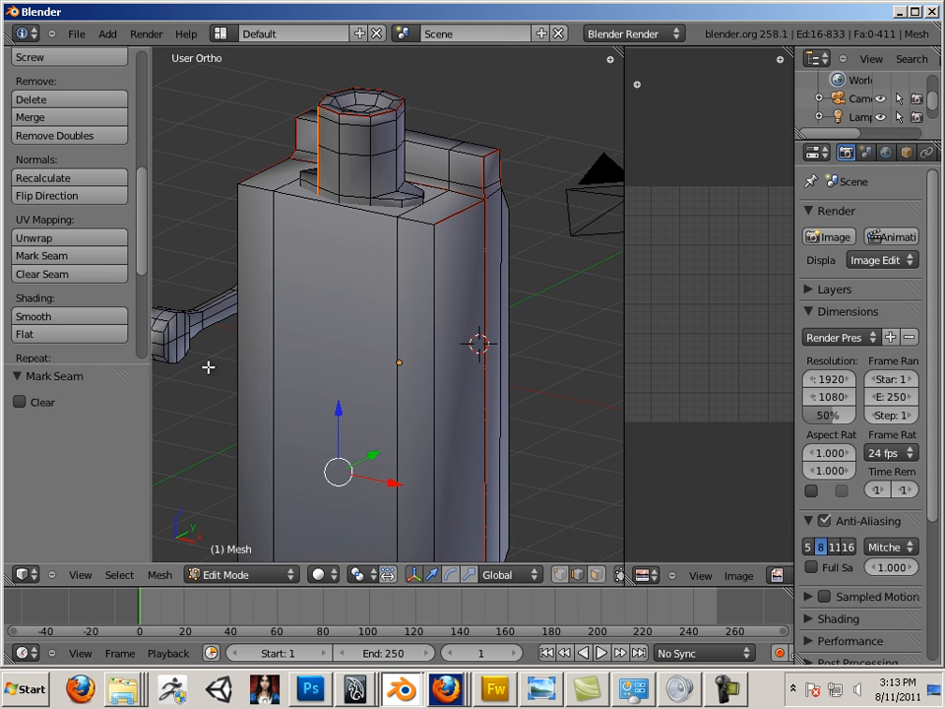
pyautogui.moveTo(208, 367); pyautogui.dragTo(481, 312, button='middle')
pyautogui.scroll(5, 503, 362)
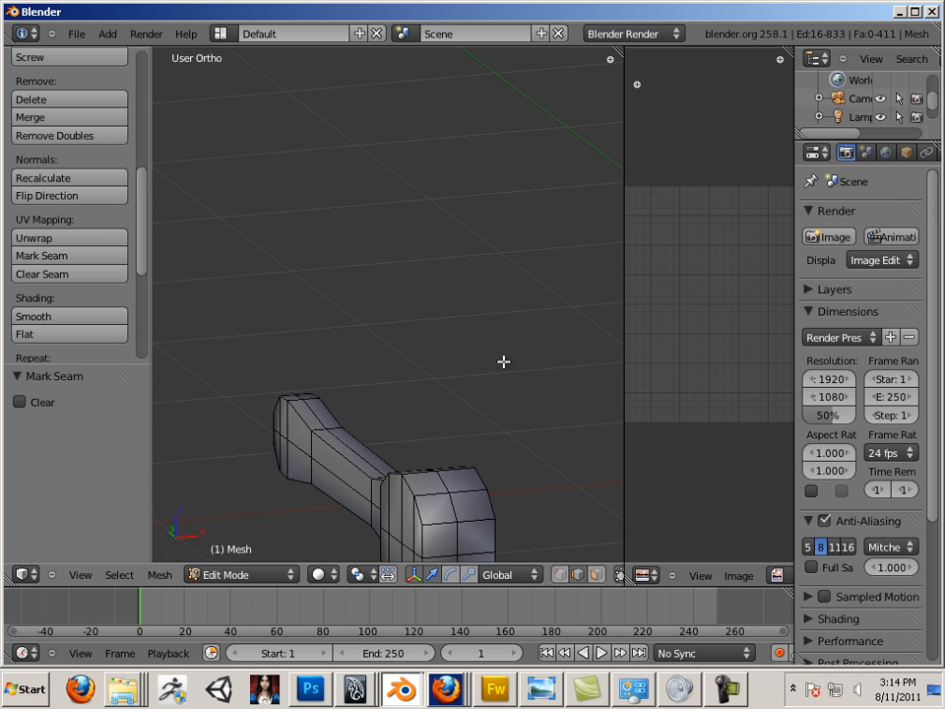
pyautogui.keyDown('alt'); pyautogui.rightClick(444, 483); pyautogui.keyUp('alt')
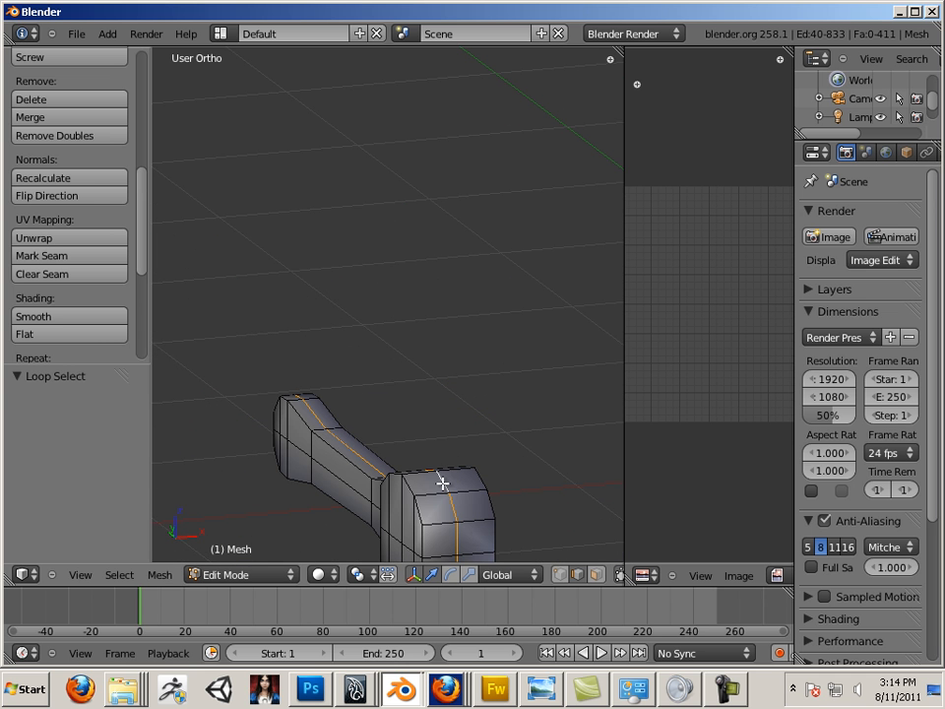
pyautogui.click(78, 258)
# Select the entire mesh and unwrap it along the marked seams.
pyautogui.scroll(-5, 342, 366)
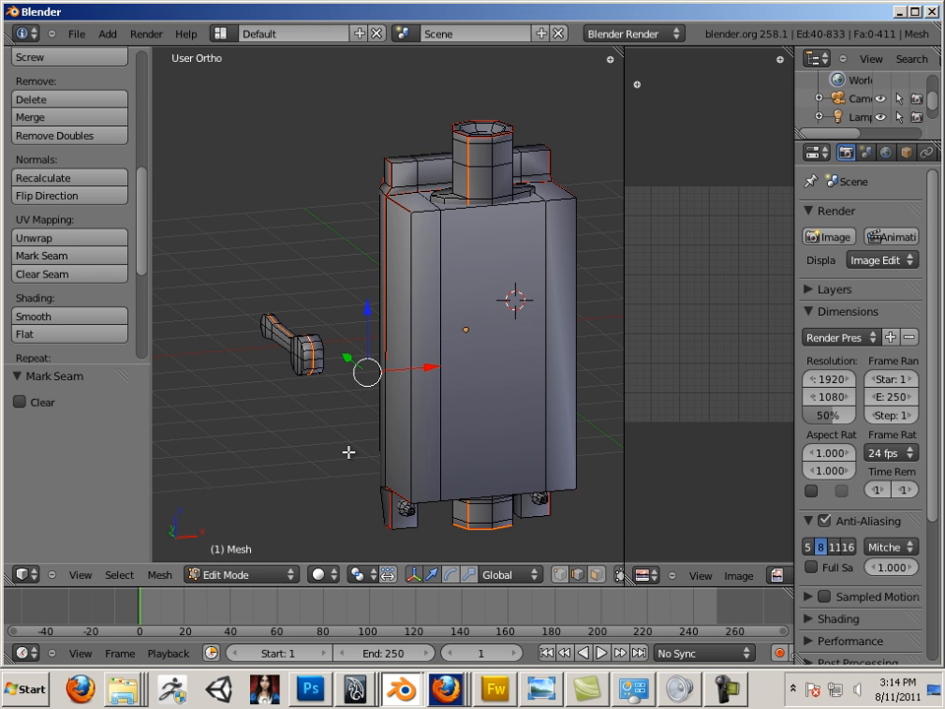
pyautogui.moveTo(349, 452); pyautogui.dragTo(457, 412, button='middle')
pyautogui.press('a')
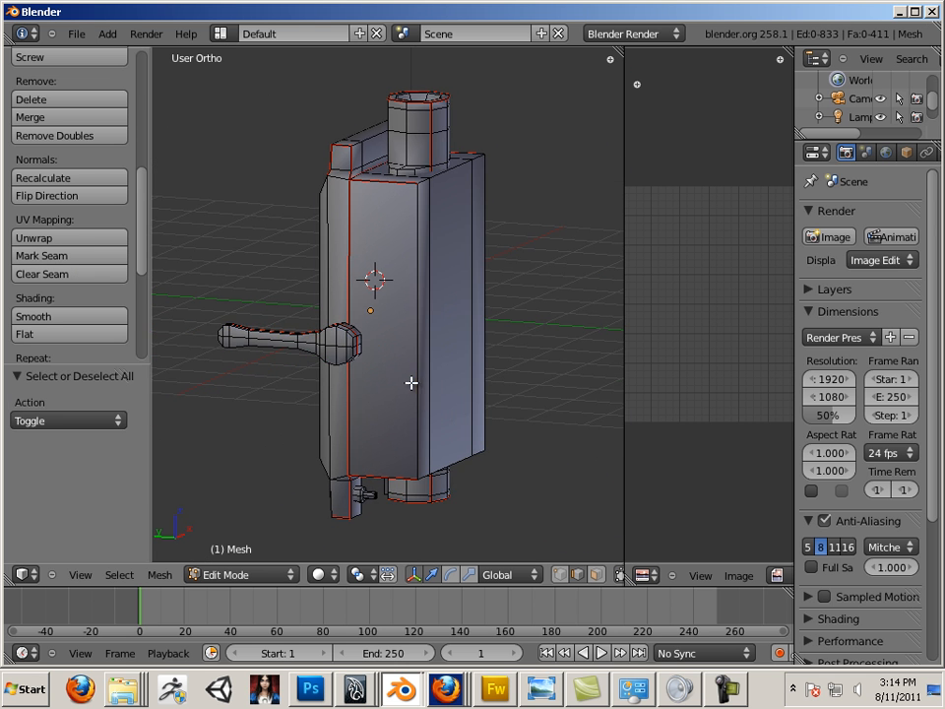
pyautogui.press('a')
pyautogui.press('u')
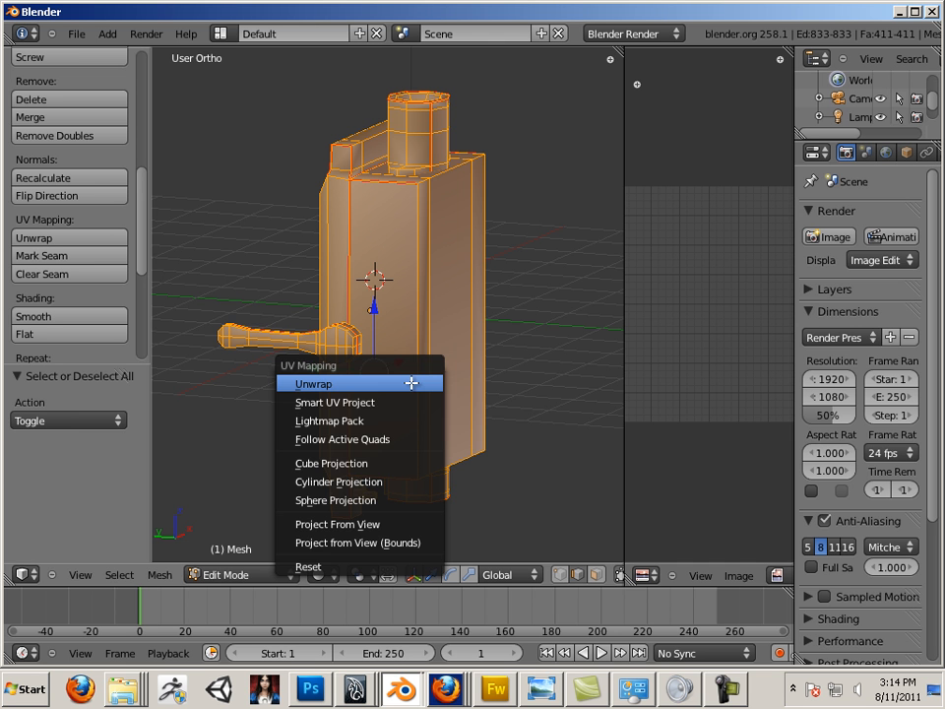
pyautogui.click(412, 382)
# Widen the UV editor to show the unwrapped layout at a larger size.
pyautogui.moveTo(628, 358); pyautogui.dragTo(278, 374)
pyautogui.rightClick(366, 380)
pyautogui.scroll(3, 468, 416)
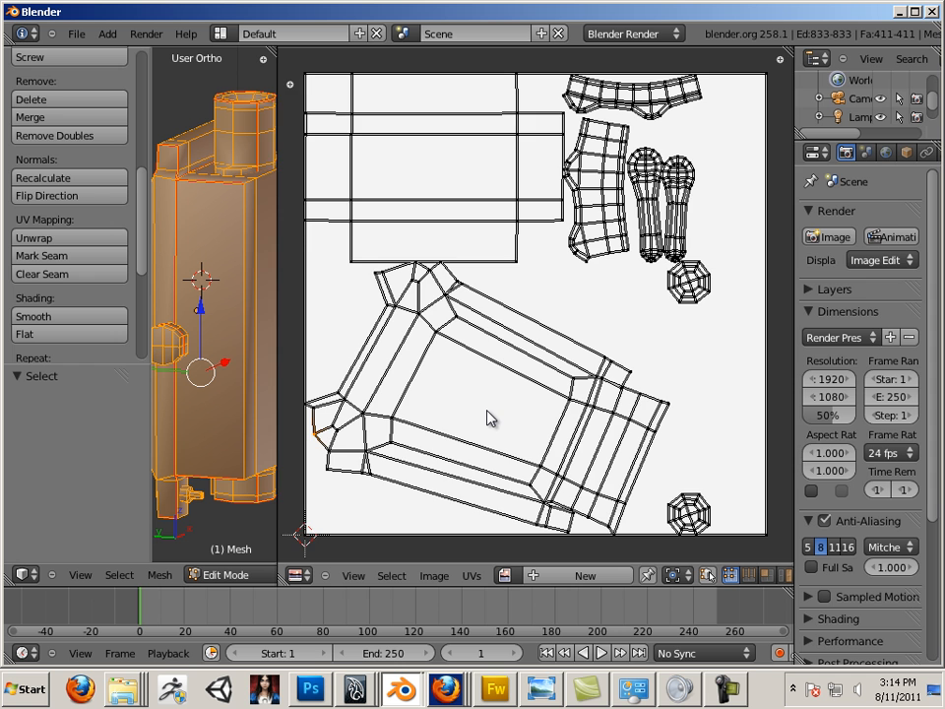
# Examine the large box island in the UV layout for overlapping edges around its end flaps.
pyautogui.scroll(2, 490, 418)
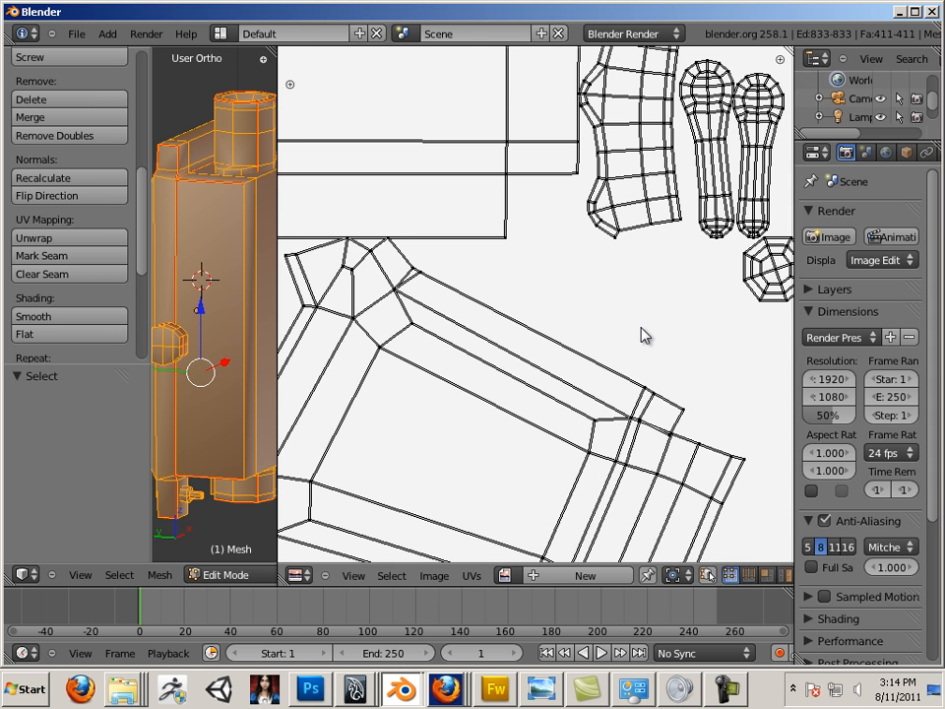
pyautogui.scroll(-3, 641, 328)
pyautogui.moveTo(619, 366); pyautogui.dragTo(729, 367, button='middle')
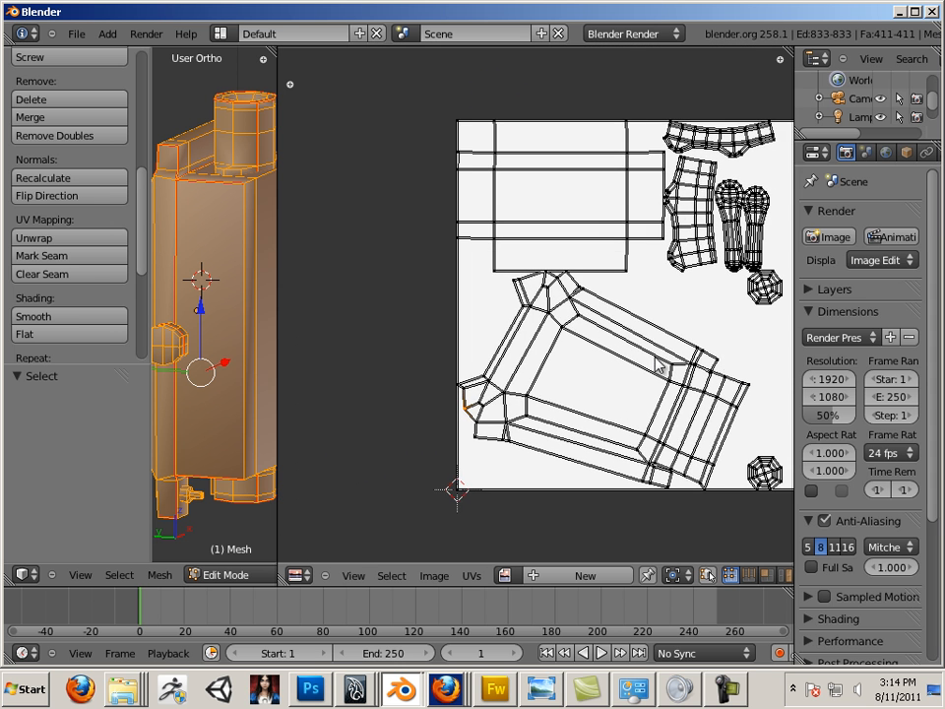
pyautogui.scroll(1, 658, 384)
pyautogui.scroll(4, 498, 247)
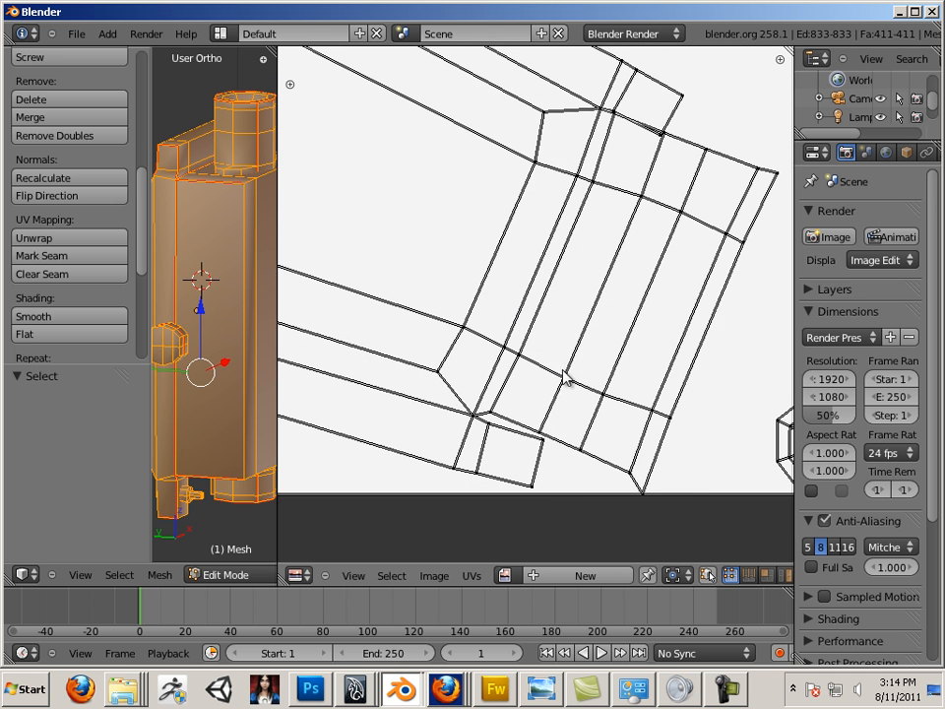
pyautogui.scroll(2, 563, 377)
pyautogui.scroll(-1, 513, 354)
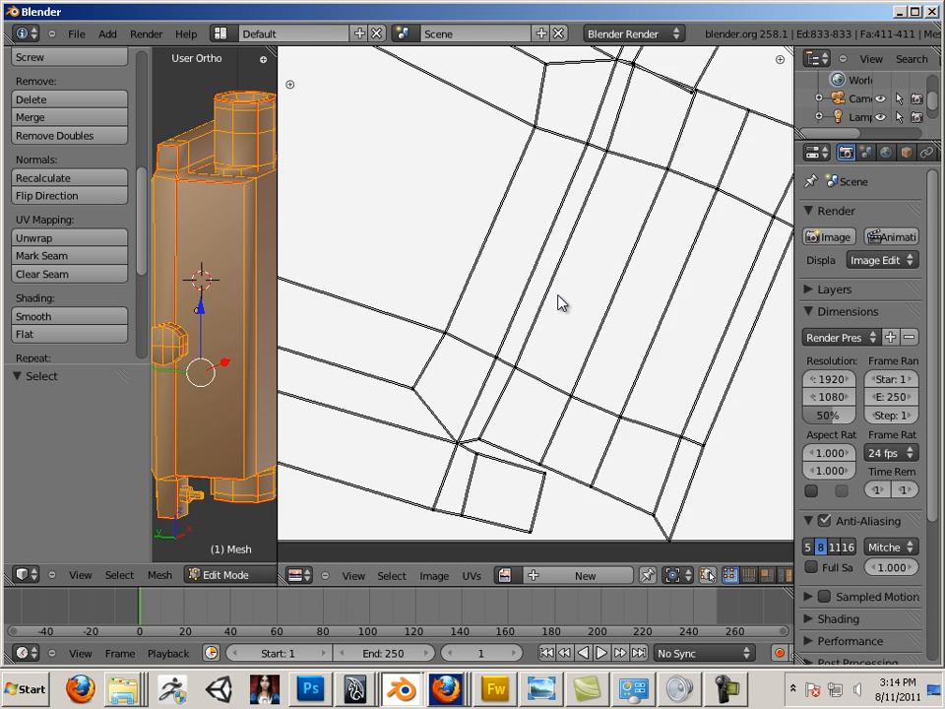
pyautogui.moveTo(561, 301); pyautogui.dragTo(548, 253, button='middle')
# Move the two inner UV vertices of the large island's small end flap away from the neighbouring edge they overlap.
pyautogui.scroll(4, 511, 361)
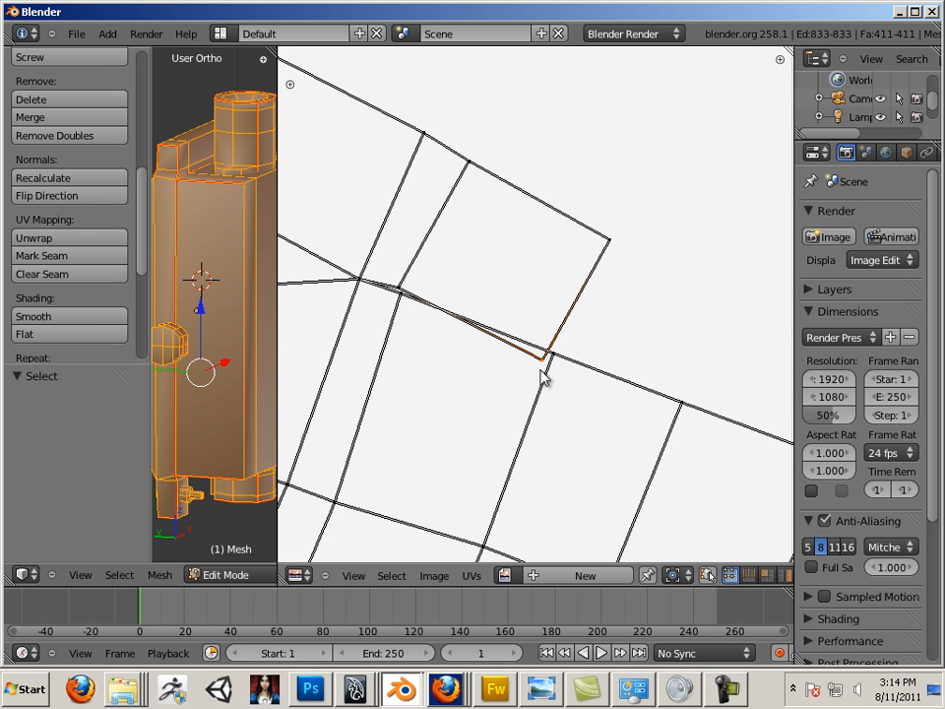
pyautogui.press('g')
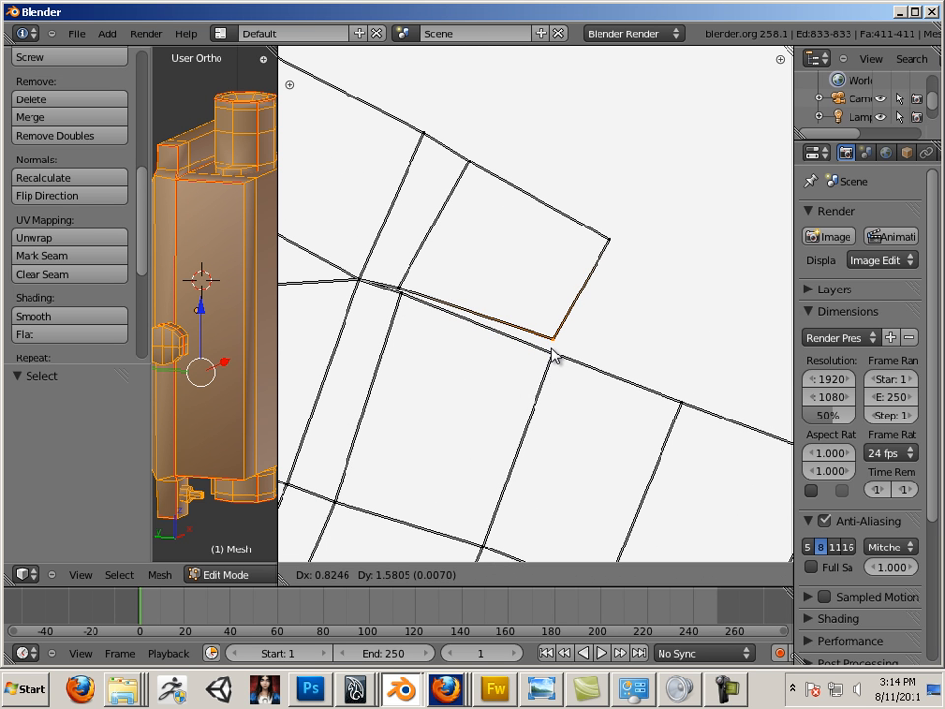
pyautogui.click(551, 350)
pyautogui.rightClick(398, 288)
pyautogui.press('g')
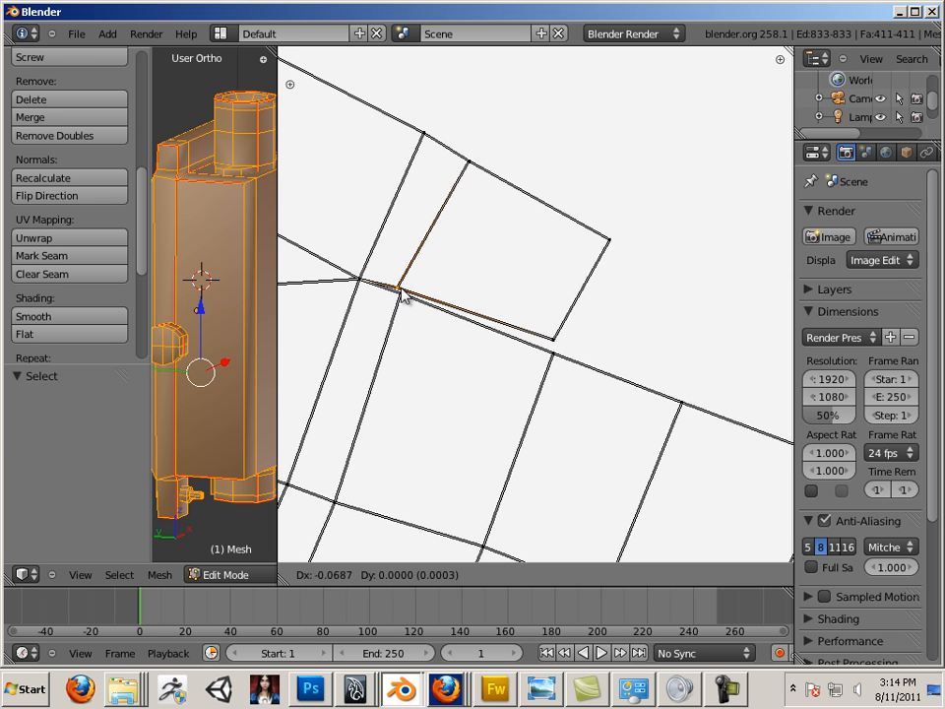
pyautogui.click(404, 282)
# Review the complete UV layout, checking the large islands and how the smaller pieces unfolded.
pyautogui.scroll(-3, 498, 345)
pyautogui.scroll(-3, 428, 328)
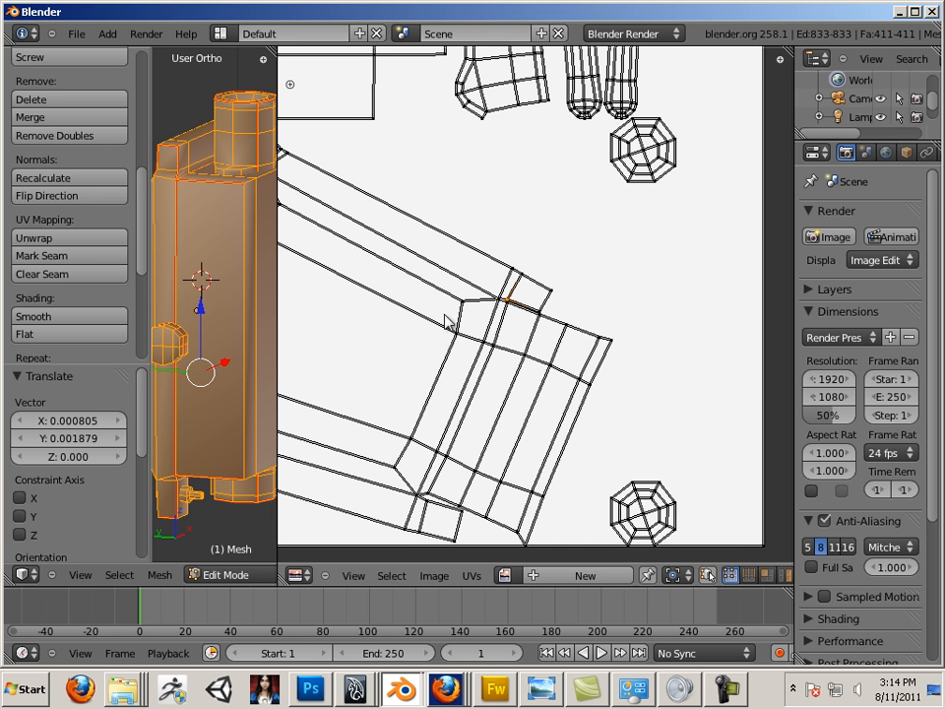
pyautogui.scroll(4, 463, 310)
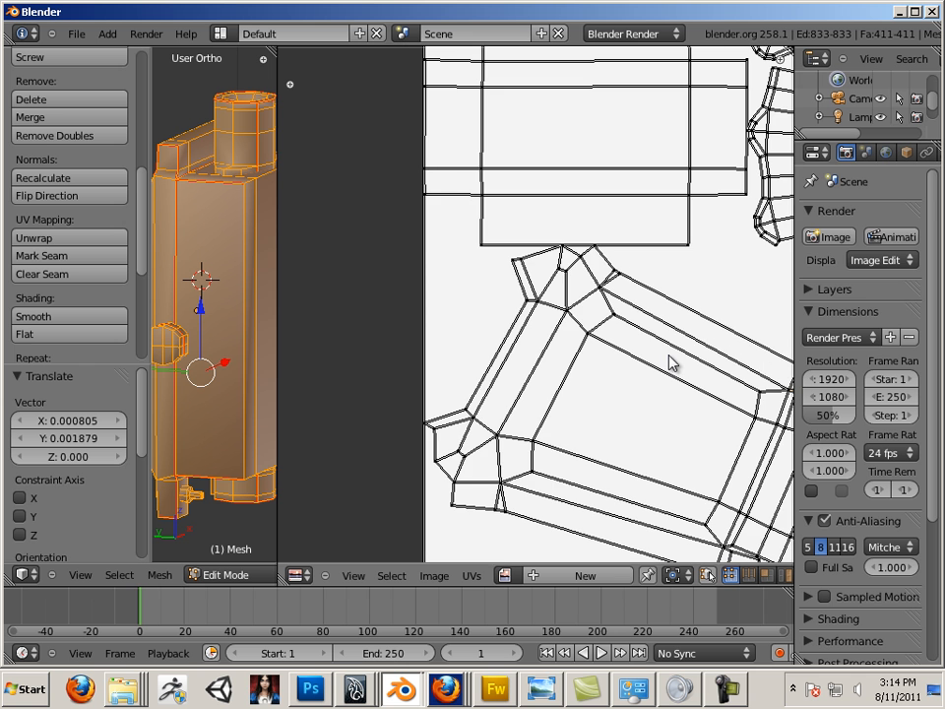
pyautogui.scroll(-2, 581, 384)
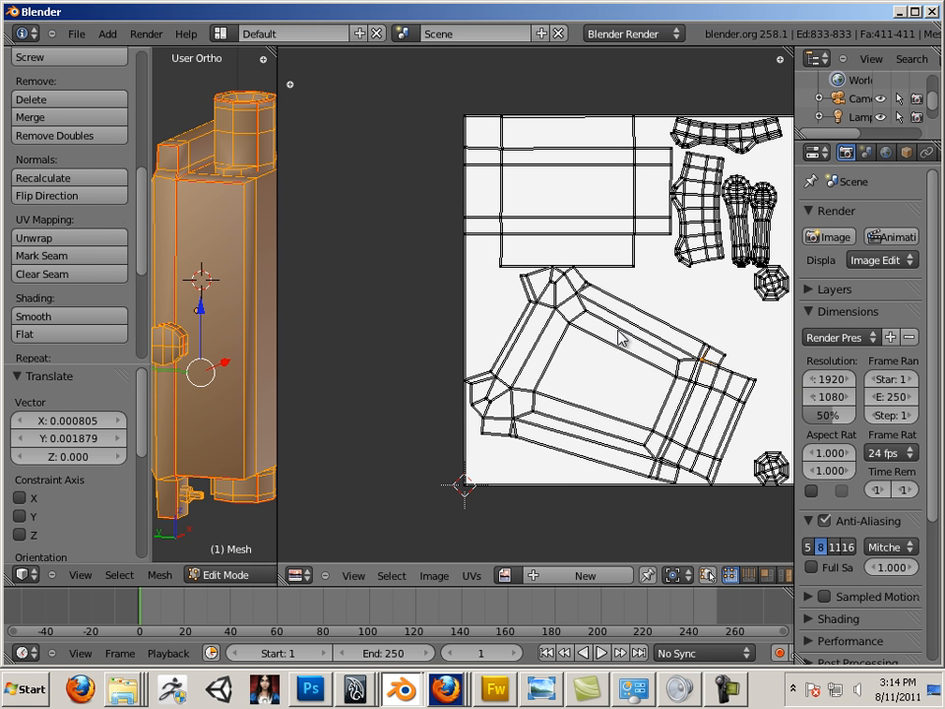
pyautogui.moveTo(619, 338); pyautogui.dragTo(483, 391, button='middle')
pyautogui.scroll(-2, 478, 372)
pyautogui.scroll(1, 378, 338)
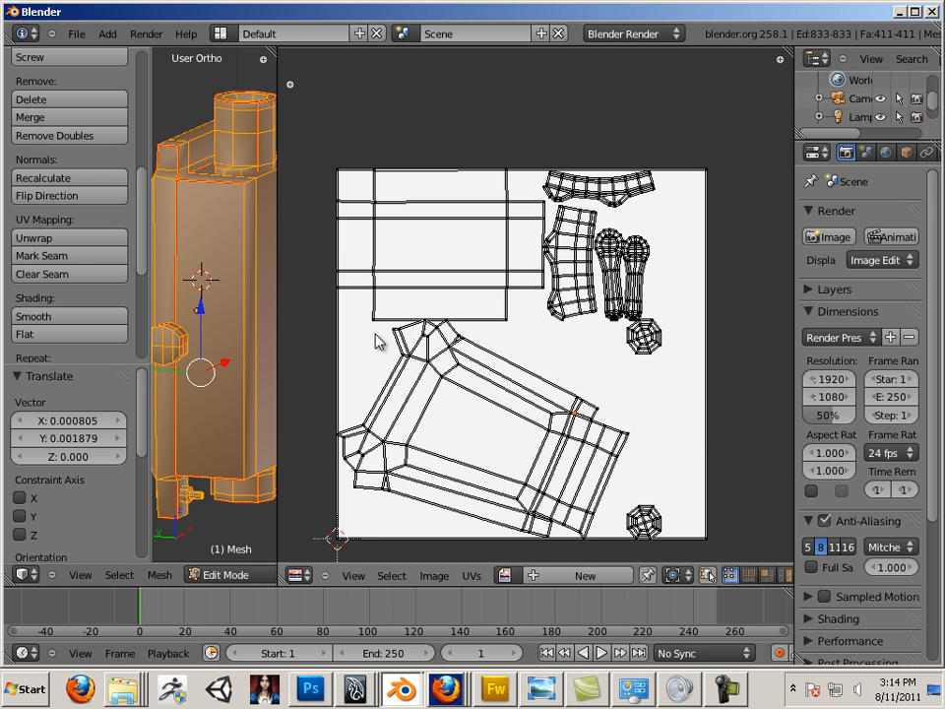
pyautogui.scroll(-1, 308, 314)
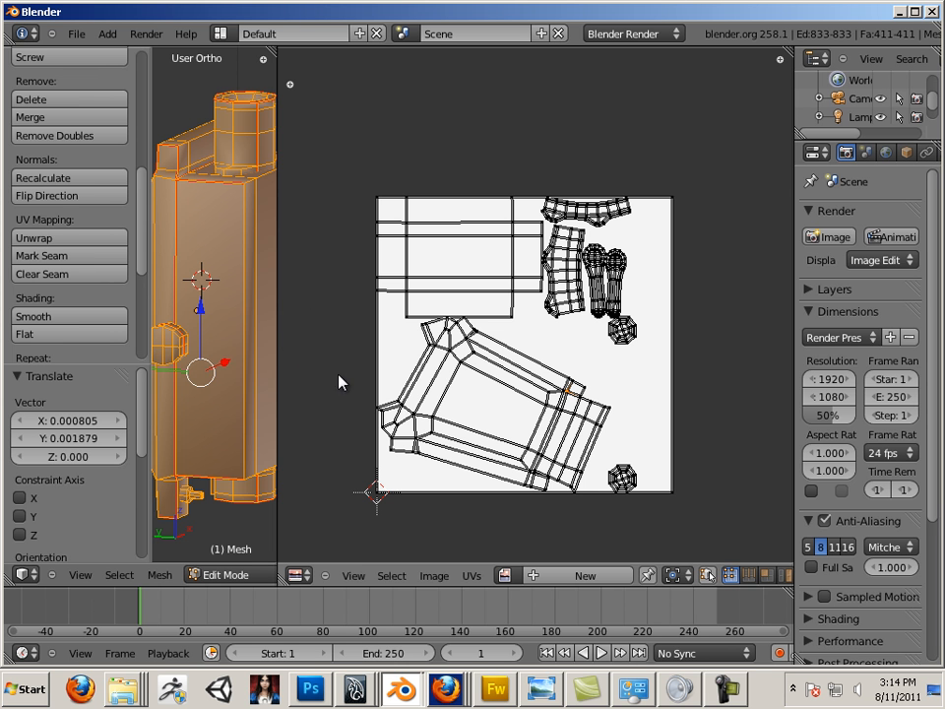
# Widen the 3D view and mark the edge loop around the tip of the small bolt beneath the box as a seam.
pyautogui.moveTo(277, 382); pyautogui.dragTo(601, 394)
pyautogui.moveTo(384, 487); pyautogui.dragTo(387, 389, button='middle')
pyautogui.keyDown('shift'); pyautogui.moveTo(384, 509); pyautogui.dragTo(443, 307, button='middle'); pyautogui.keyUp('shift')
pyautogui.scroll(10, 493, 328)
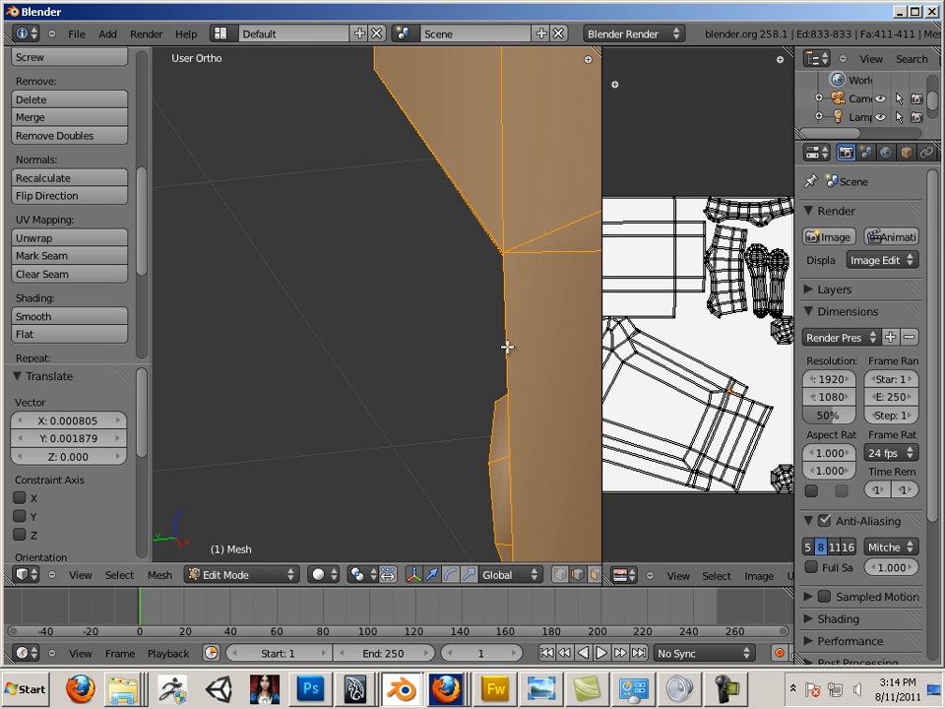
pyautogui.scroll(-6, 473, 345)
pyautogui.keyDown('shift'); pyautogui.moveTo(473, 347); pyautogui.dragTo(359, 346, button='middle'); pyautogui.keyUp('shift')
pyautogui.scroll(7, 359, 346)
pyautogui.scroll(-2, 425, 369)
pyautogui.keyDown('shift'); pyautogui.moveTo(431, 369); pyautogui.dragTo(358, 341, button='middle'); pyautogui.keyUp('shift')
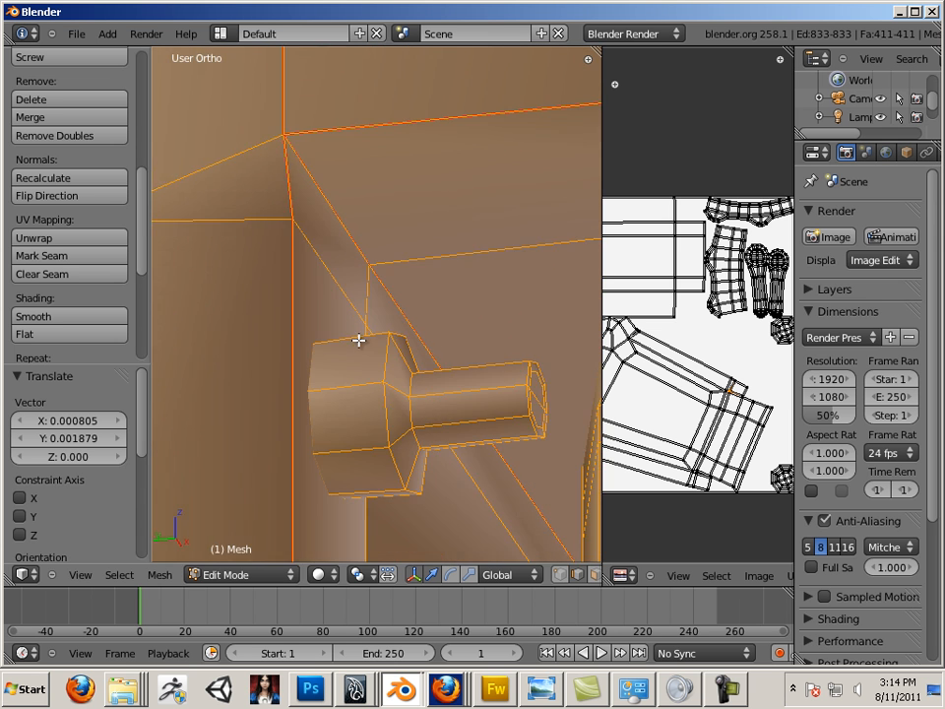
pyautogui.rightClick(512, 394)
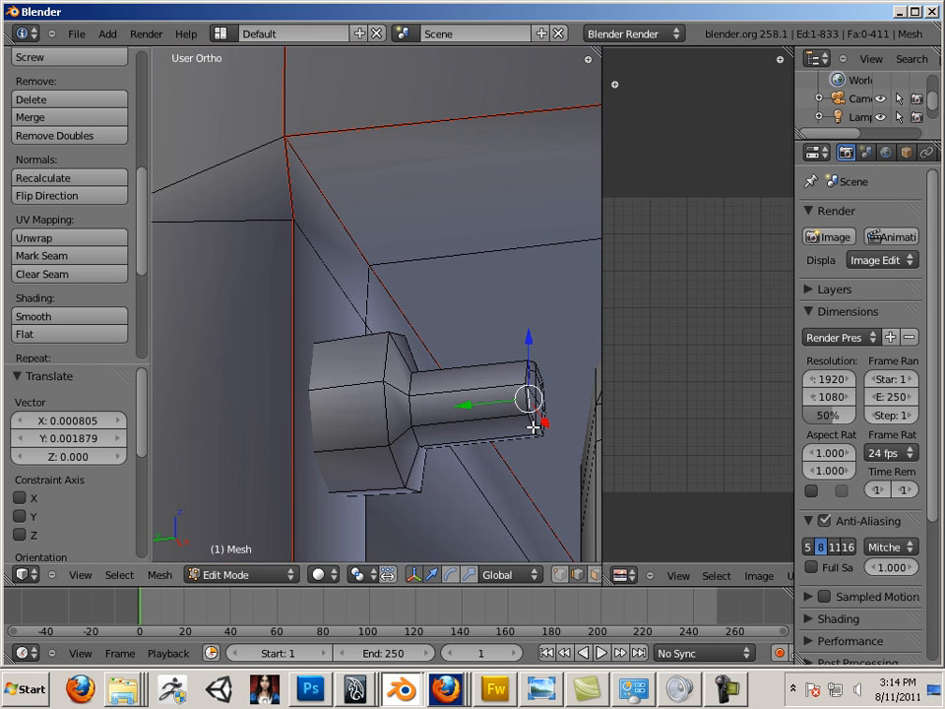
pyautogui.keyDown('alt'); pyautogui.rightClick(531, 428); pyautogui.keyUp('alt')
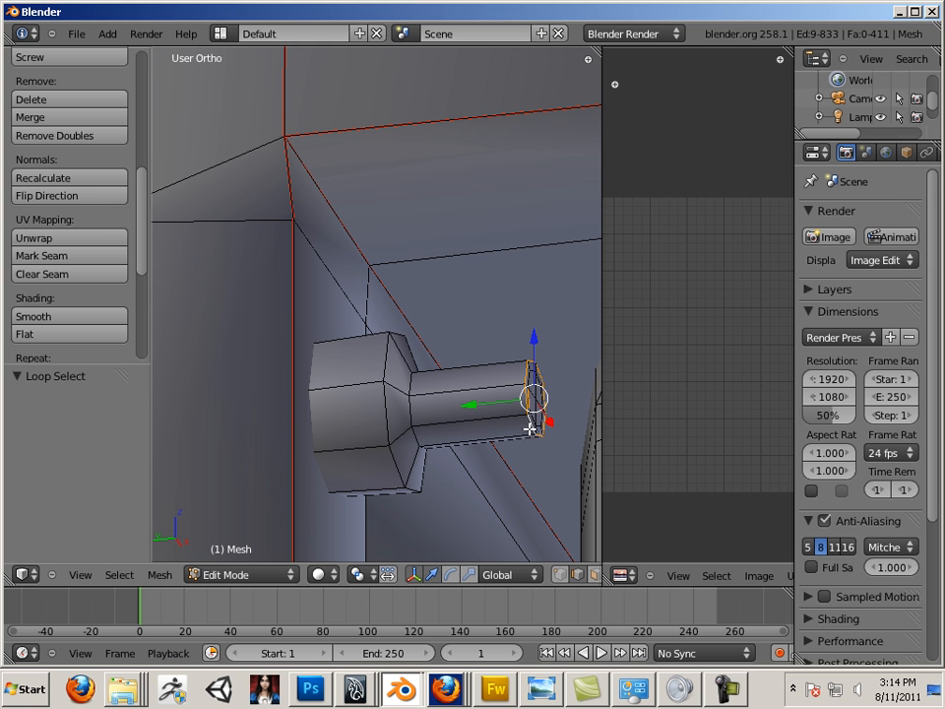
pyautogui.click(69, 256)
# Mark one lengthwise line of edges along the small bolt and the outer rim loop of its end cap as seams.
pyautogui.keyDown('ctrl'); pyautogui.rightClick(371, 446); pyautogui.keyUp('ctrl')
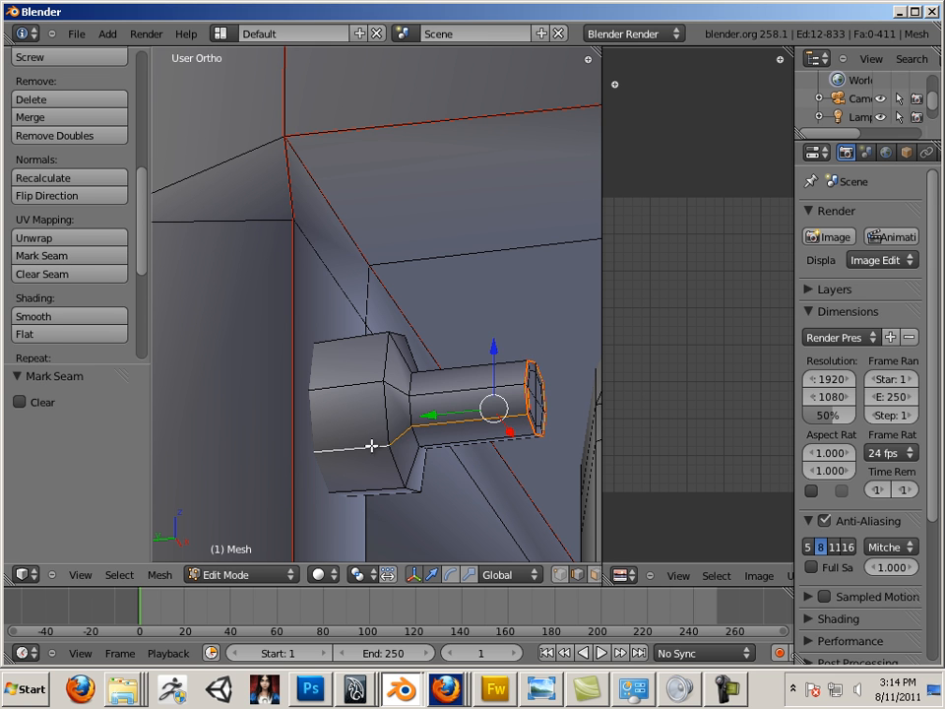
pyautogui.keyDown('alt'); pyautogui.keyDown('shift'); pyautogui.rightClick(399, 445); pyautogui.keyUp('shift'); pyautogui.keyUp('alt')
pyautogui.moveTo(397, 439); pyautogui.dragTo(360, 432, button='middle')
pyautogui.keyDown('shift'); pyautogui.rightClick(309, 418); pyautogui.keyUp('shift')
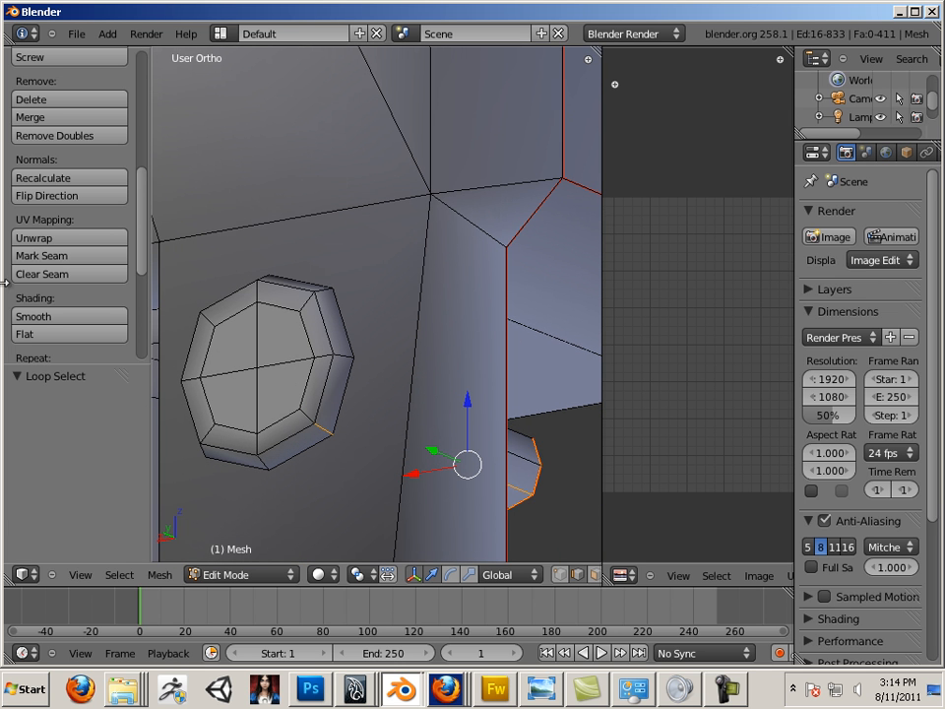
pyautogui.click(41, 256)
pyautogui.keyDown('alt'); pyautogui.keyDown('shift'); pyautogui.rightClick(330, 384); pyautogui.keyUp('shift'); pyautogui.keyUp('alt')
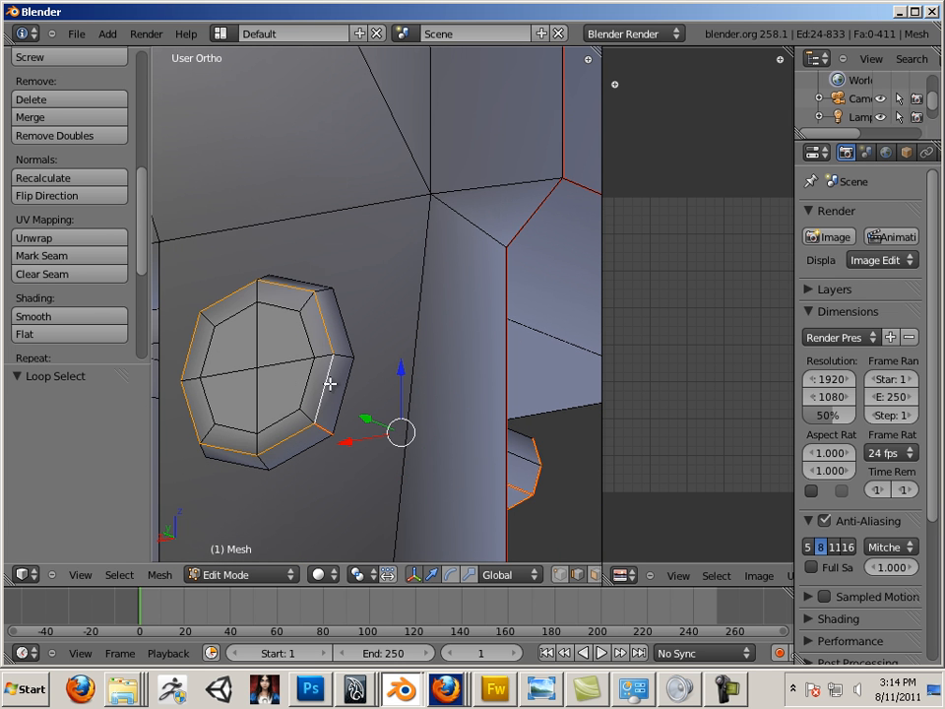
pyautogui.click(59, 258)
# Mark the lengthwise edge line of the second bolt and the outer rim loop of its end cap as seams.
pyautogui.scroll(-6, 226, 397)
pyautogui.moveTo(225, 398); pyautogui.dragTo(526, 444, button='middle')
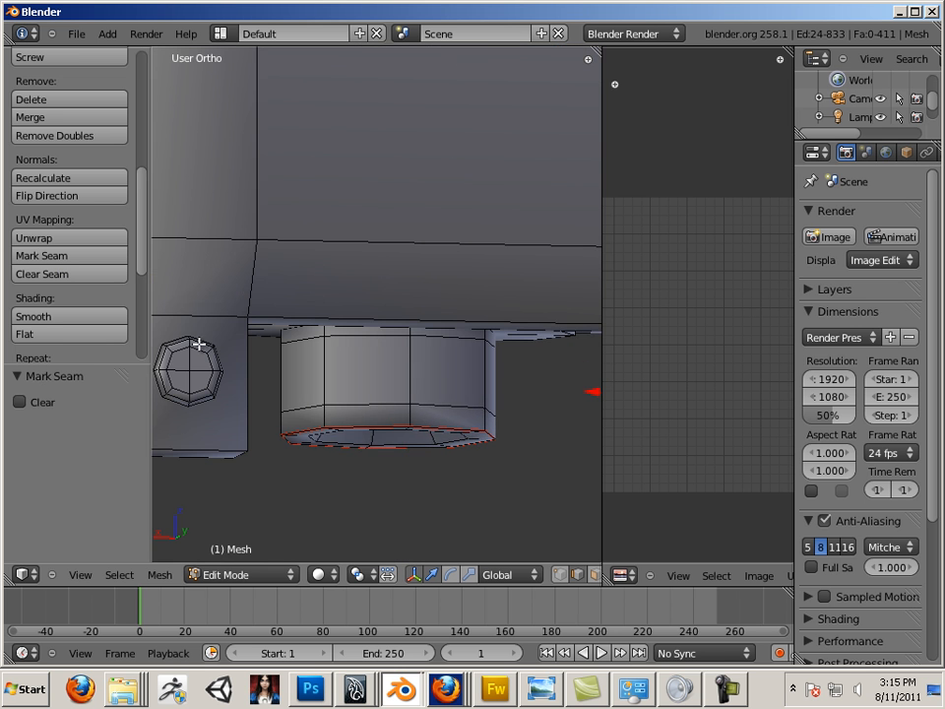
pyautogui.moveTo(198, 344); pyautogui.dragTo(331, 335, button='middle')
pyautogui.scroll(7, 384, 316)
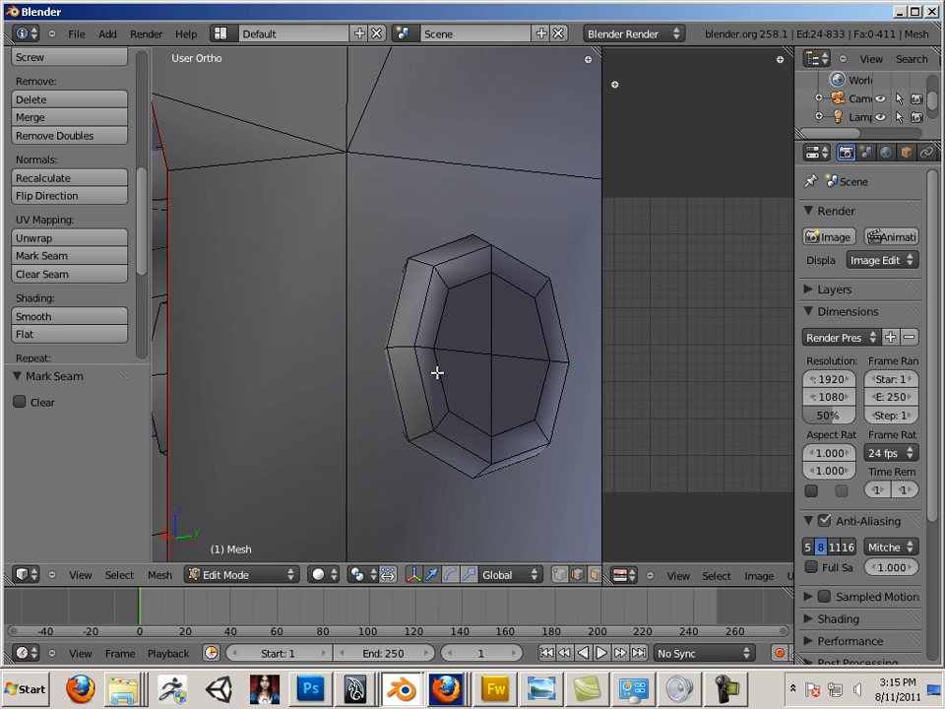
pyautogui.click(81, 260)
pyautogui.keyDown('alt'); pyautogui.rightClick(421, 380); pyautogui.keyUp('alt')
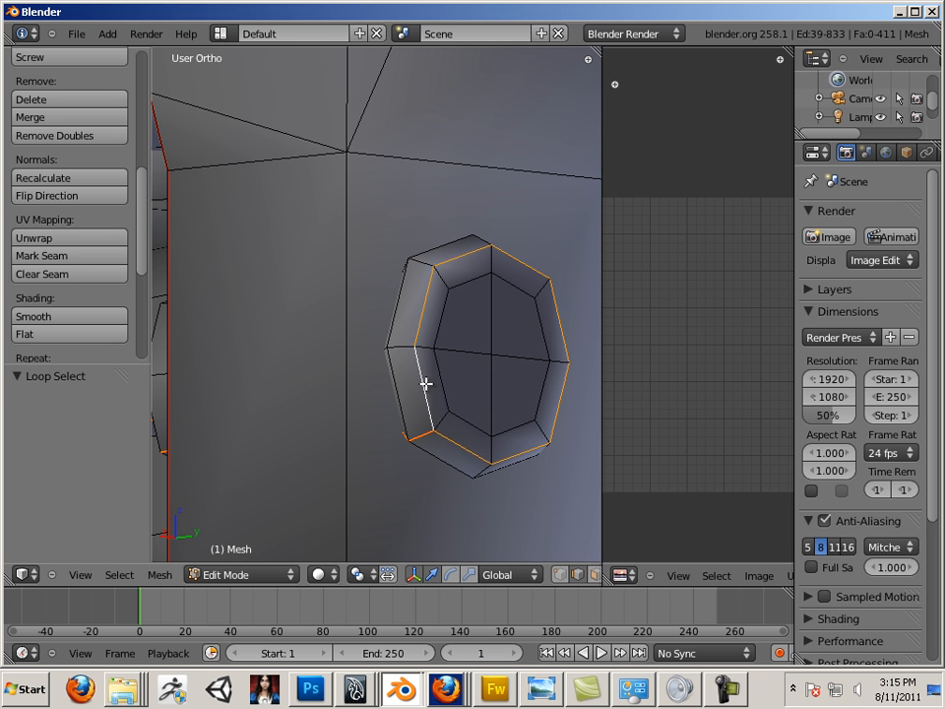
pyautogui.click(60, 257)
# Mark the edge loop around the second bolt's narrow tip as a seam.
pyautogui.moveTo(187, 339); pyautogui.dragTo(429, 429, button='middle')
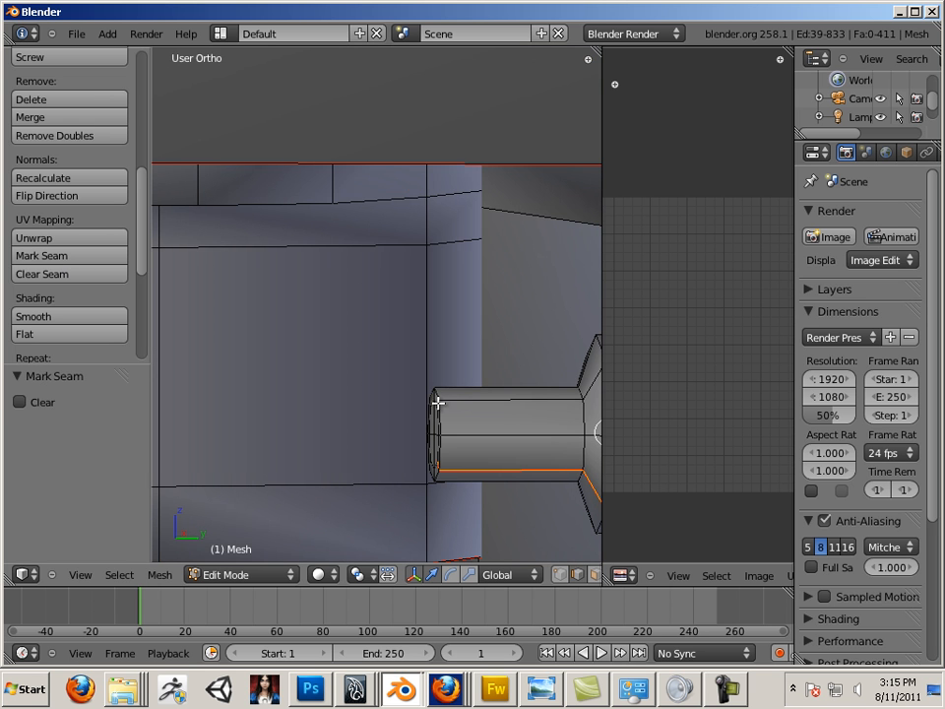
pyautogui.keyDown('alt'); pyautogui.rightClick(438, 394); pyautogui.keyUp('alt')
pyautogui.scroll(-2, 352, 331)
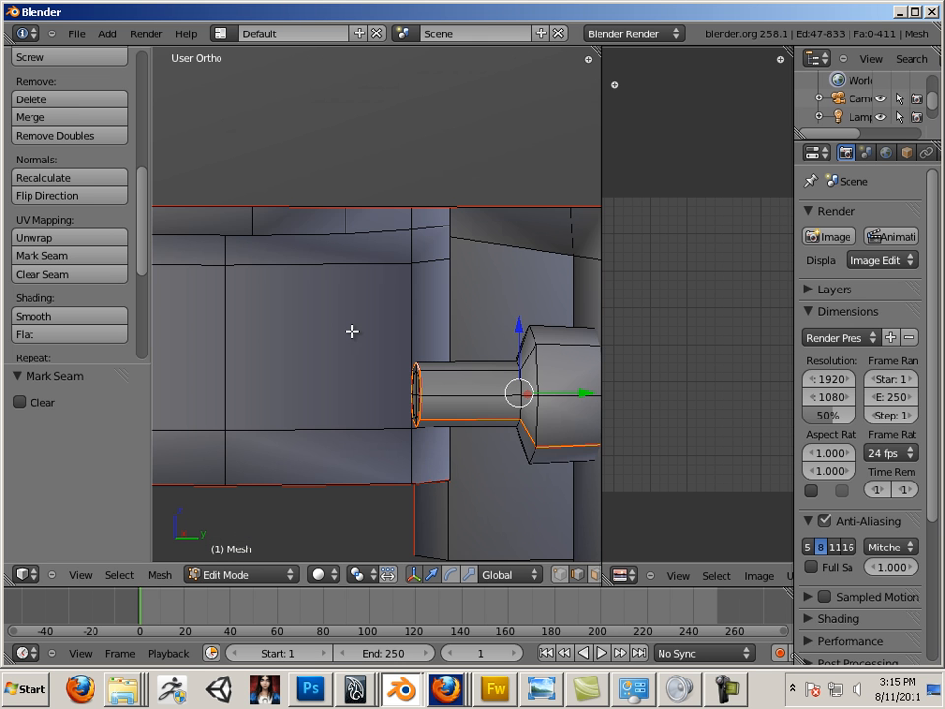
# Select the entire mesh and unwrap it again with the new bolt seams.
pyautogui.press('a')
pyautogui.press('a')
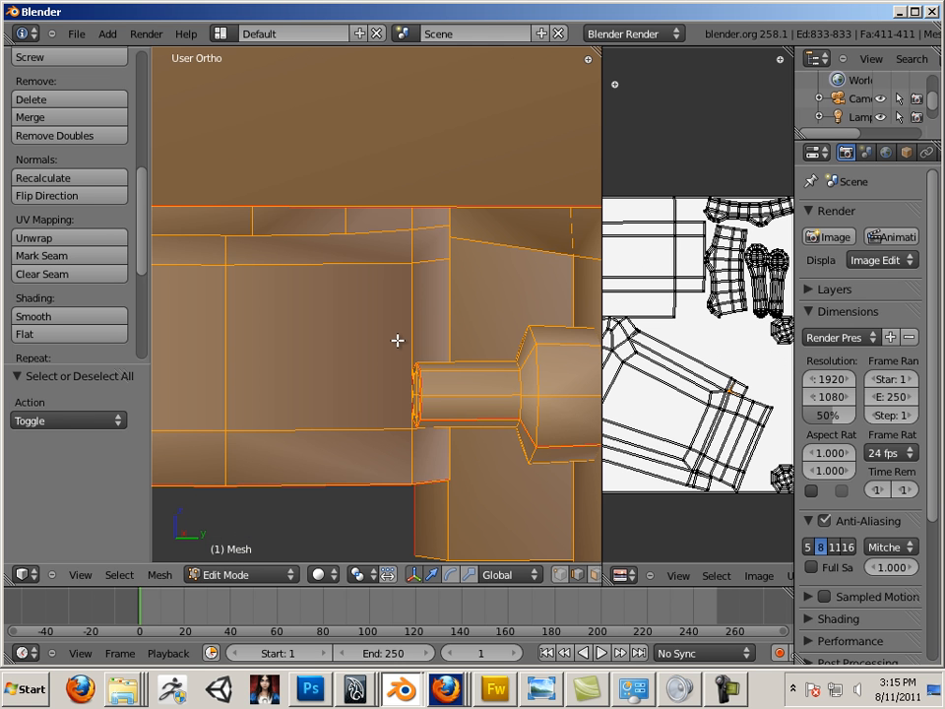
pyautogui.press('u')
pyautogui.click(397, 340)
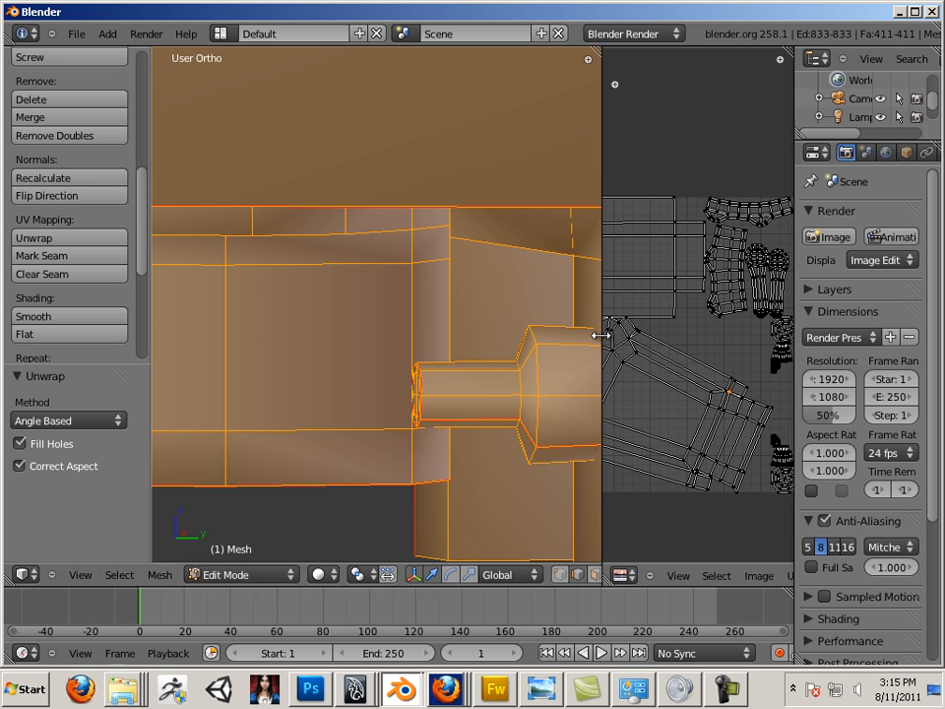
# Reselect the entire mesh and widen the UV editor to show the full updated layout.
pyautogui.rightClick(599, 342)
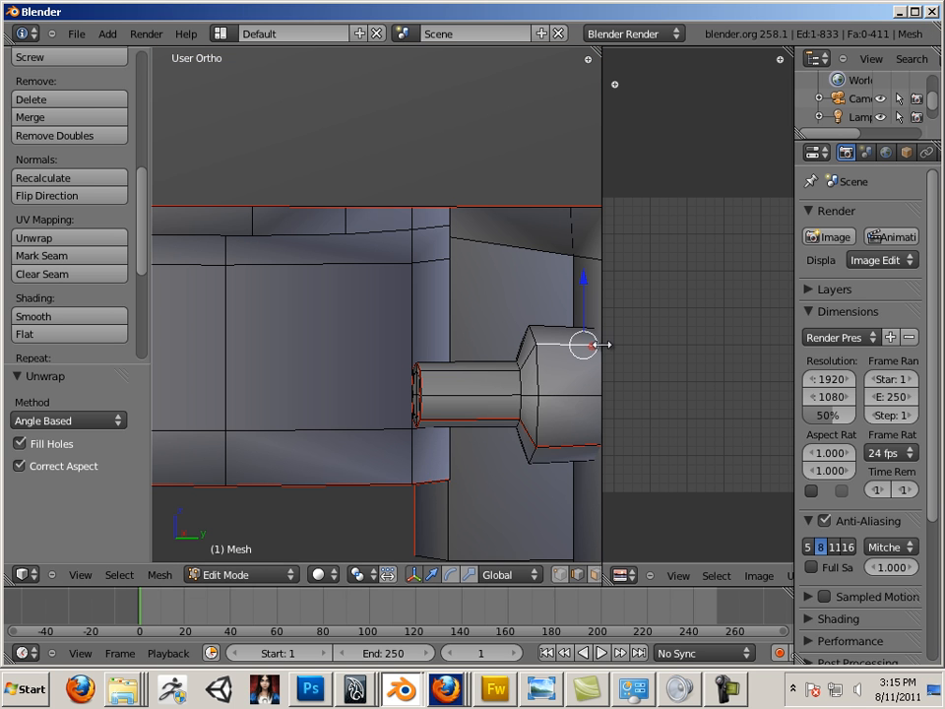
pyautogui.press('Tab')
pyautogui.press('Tab')
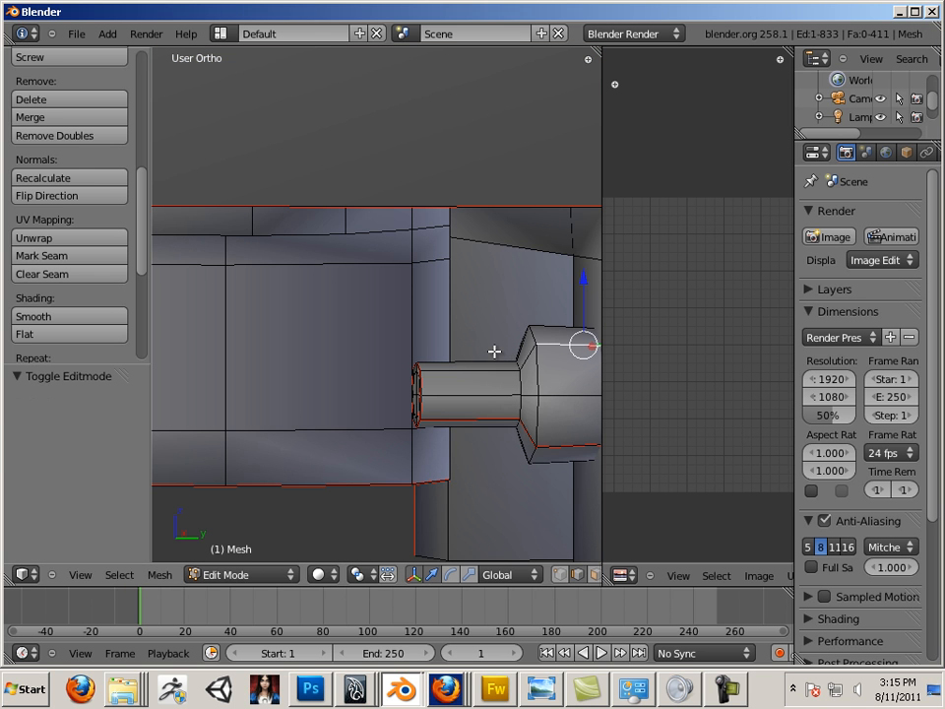
pyautogui.press('a')
pyautogui.press('a')
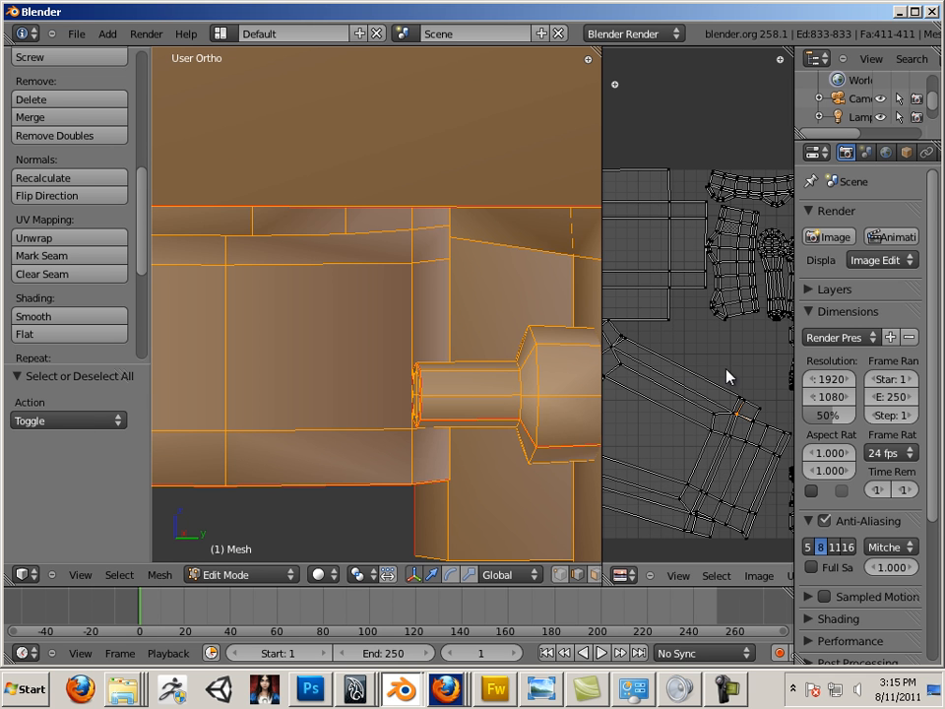
pyautogui.moveTo(607, 368); pyautogui.dragTo(252, 355)
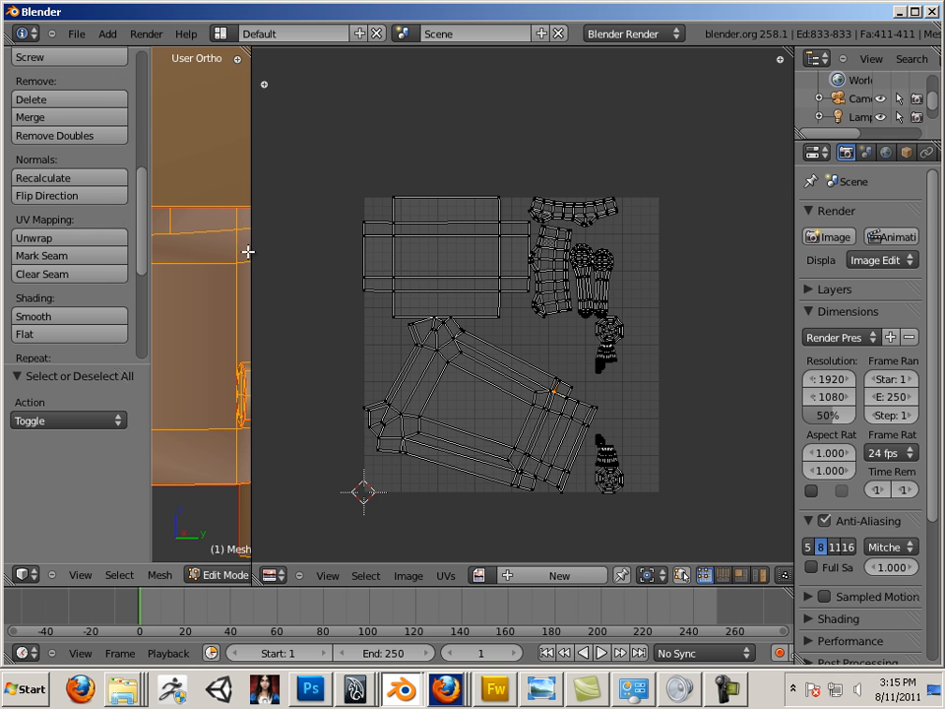
# Enlarge the 3D view again beside the UV editor and show the lower part of the box with its bolts.
pyautogui.moveTo(251, 251); pyautogui.dragTo(495, 273)
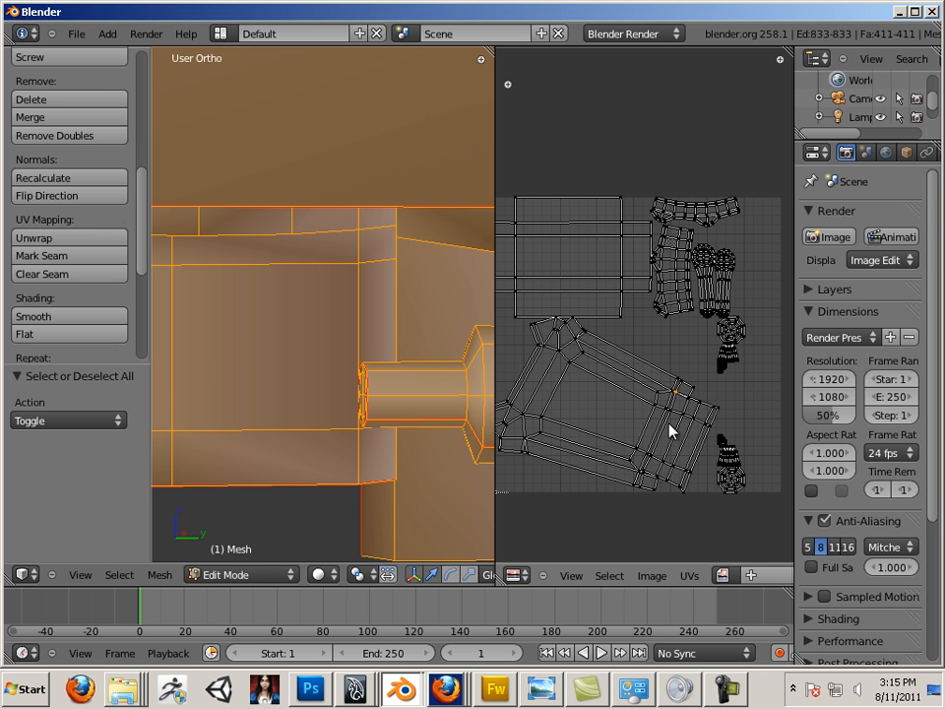
pyautogui.press('Tab')
pyautogui.press('Tab')
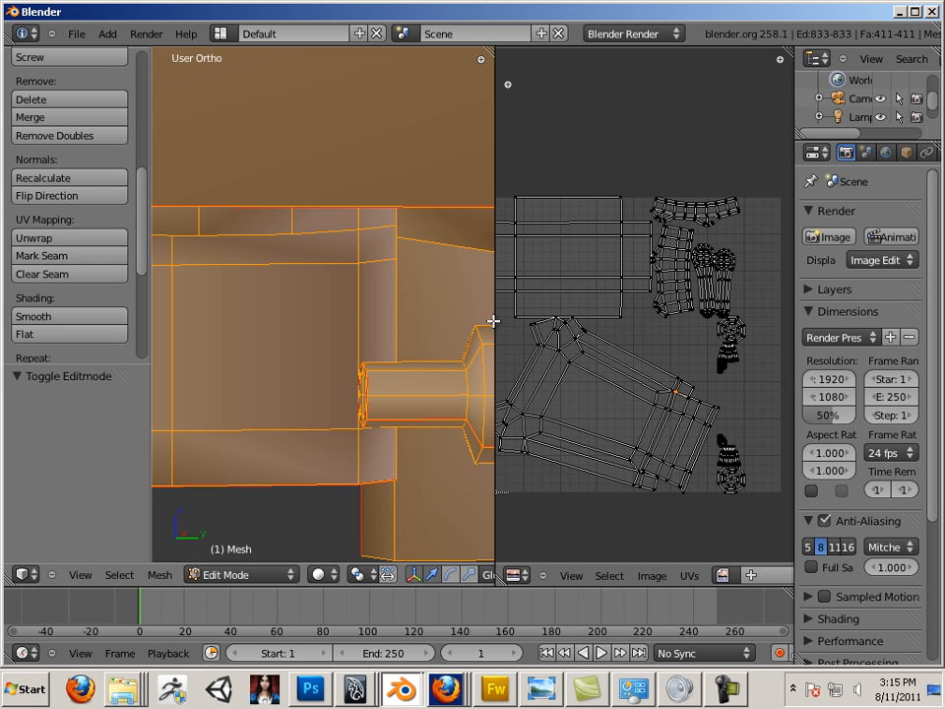
pyautogui.moveTo(496, 319); pyautogui.dragTo(580, 349)
pyautogui.scroll(-2, 419, 290)
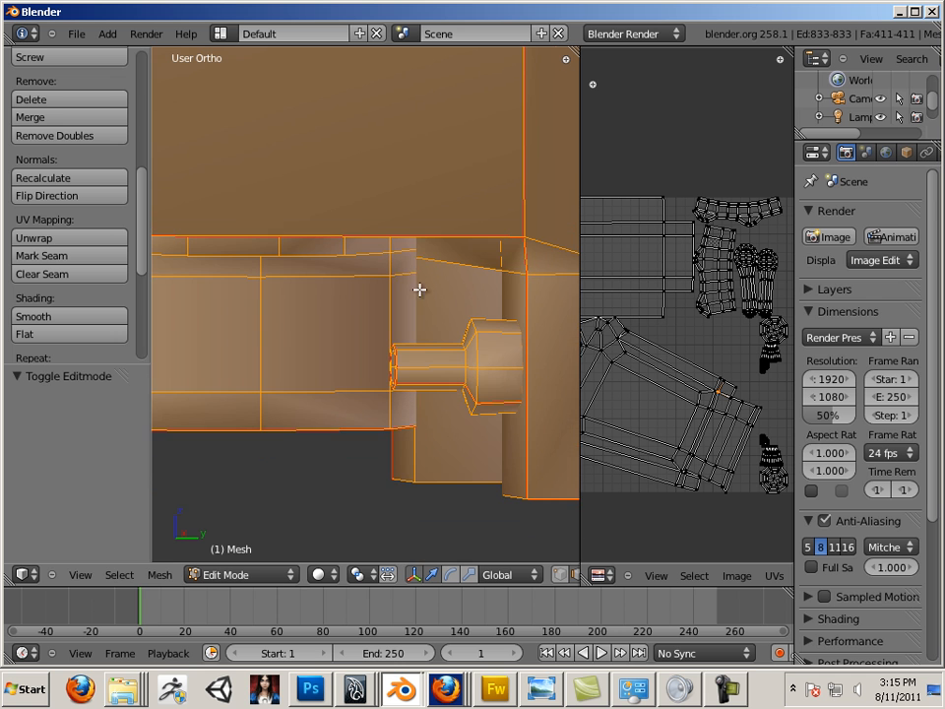
pyautogui.moveTo(381, 296); pyautogui.dragTo(345, 364, button='middle')
# Export the unwrapped mesh as an OBJ to the Desktop, overwriting the existing file powerbox .obj.
pyautogui.click(79, 36)
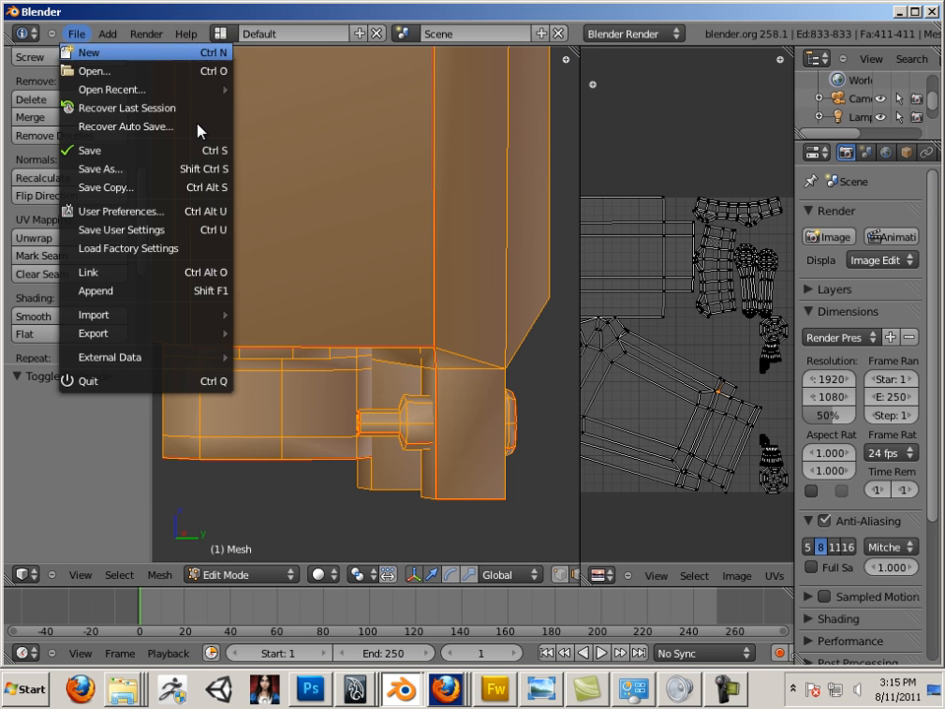
pyautogui.click(77, 36)
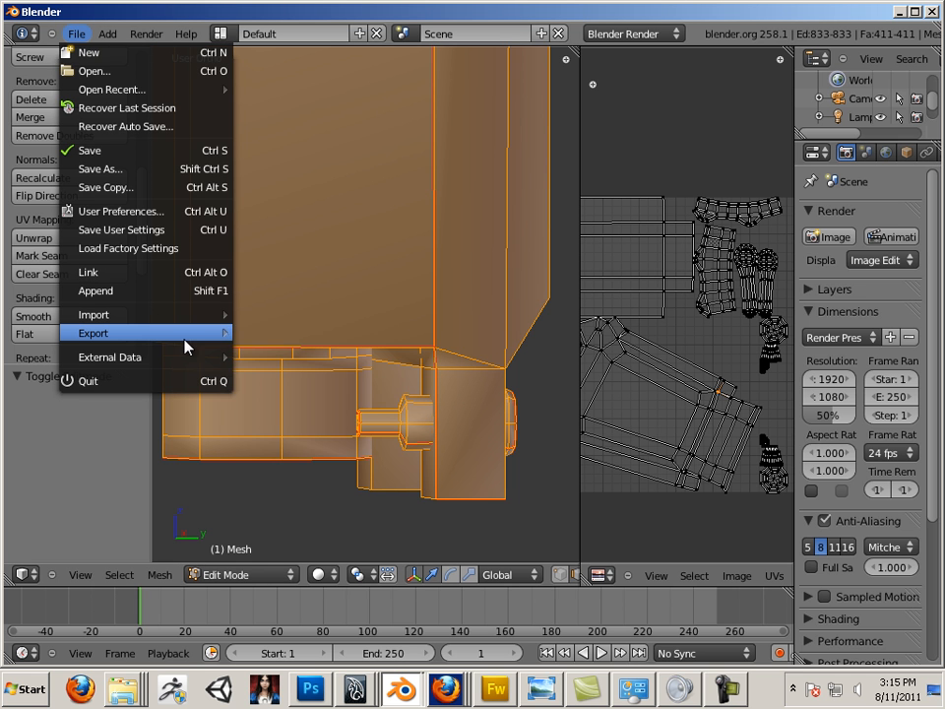
pyautogui.moveTo(187, 333)
pyautogui.click(345, 445)
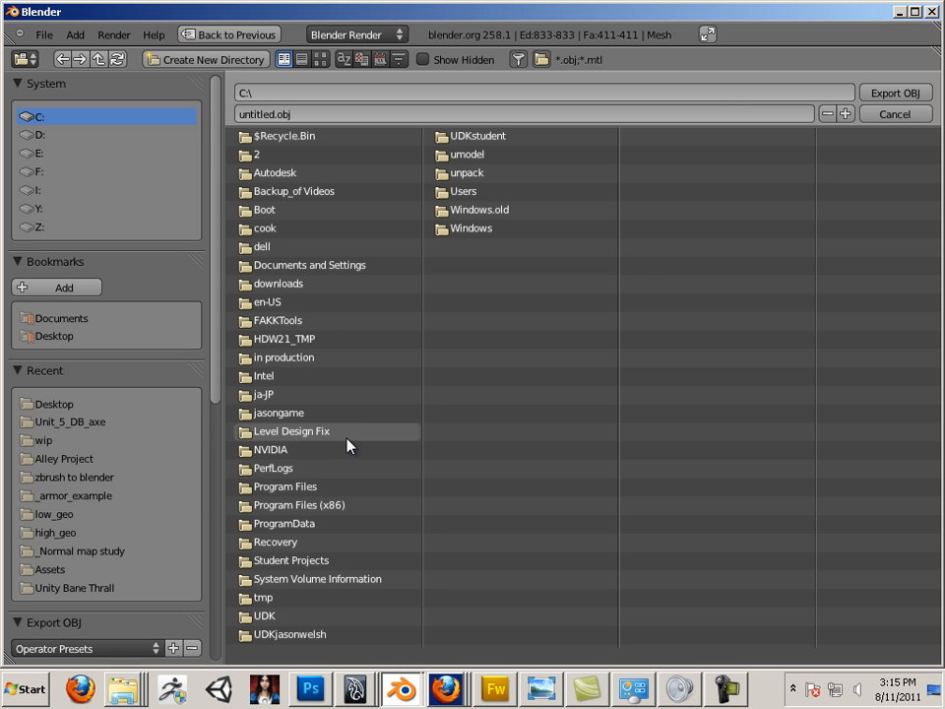
pyautogui.click(75, 335)
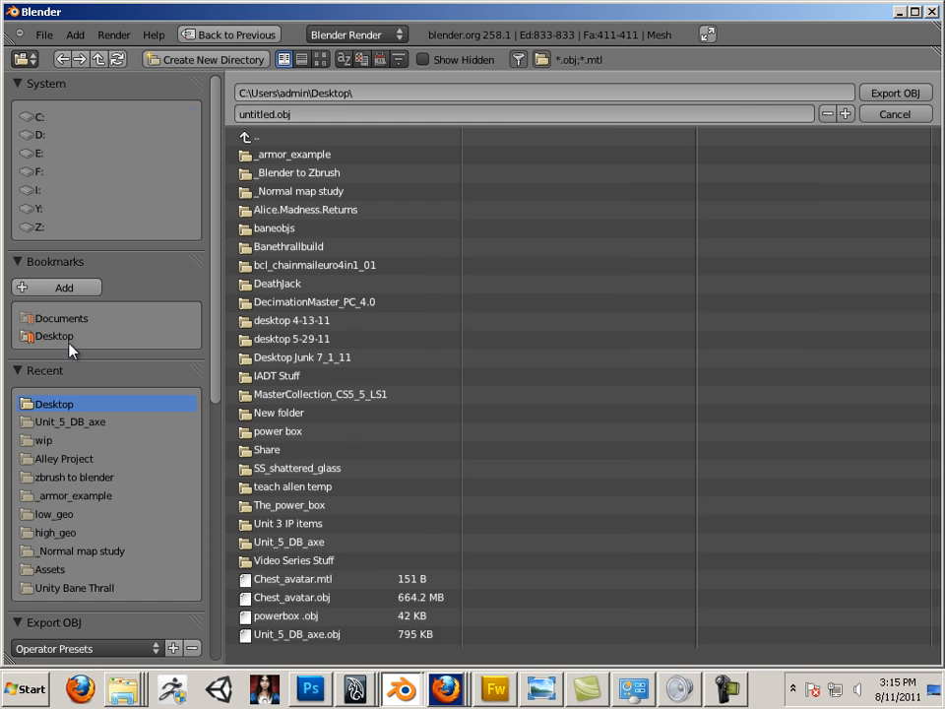
pyautogui.click(286, 616)
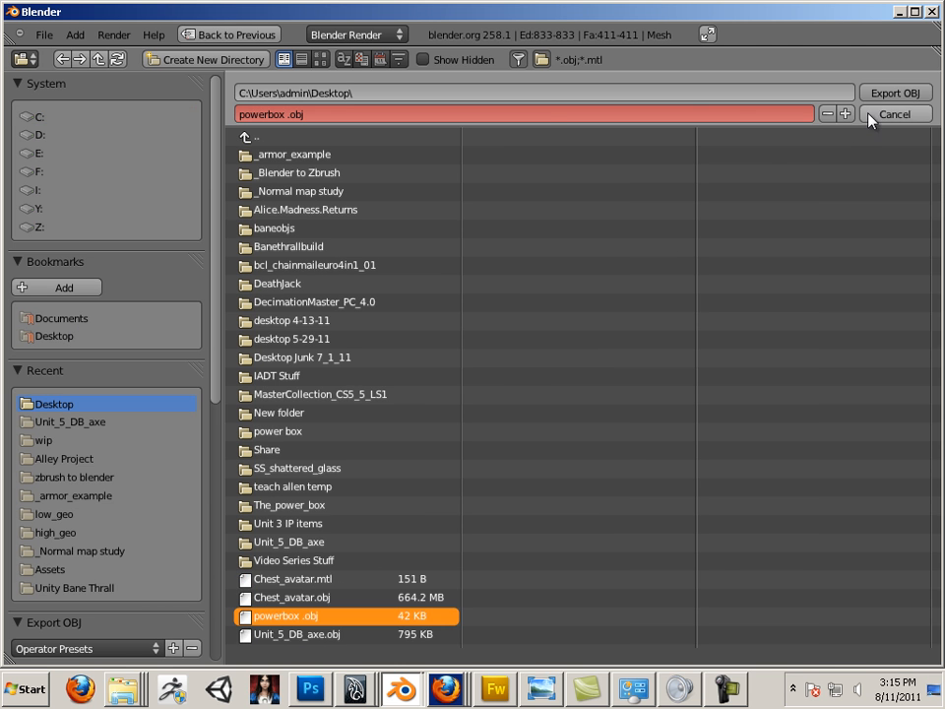
pyautogui.click(892, 93)
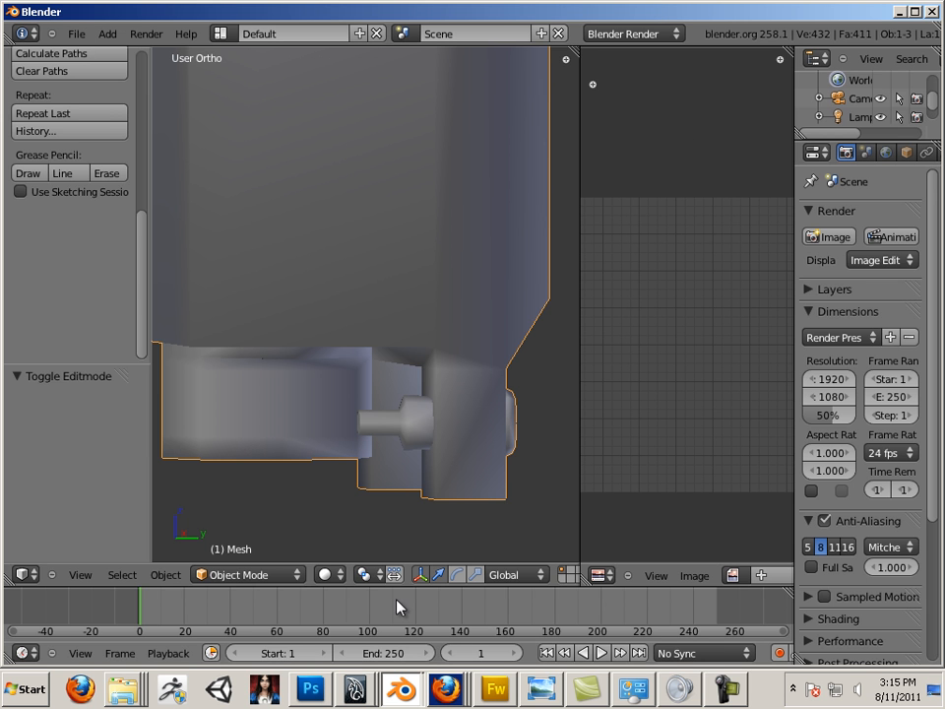
# Switch to Maya, select the original power box as an object and move it along X to about -6.347.
pyautogui.click(355, 689)
pyautogui.click(358, 655)
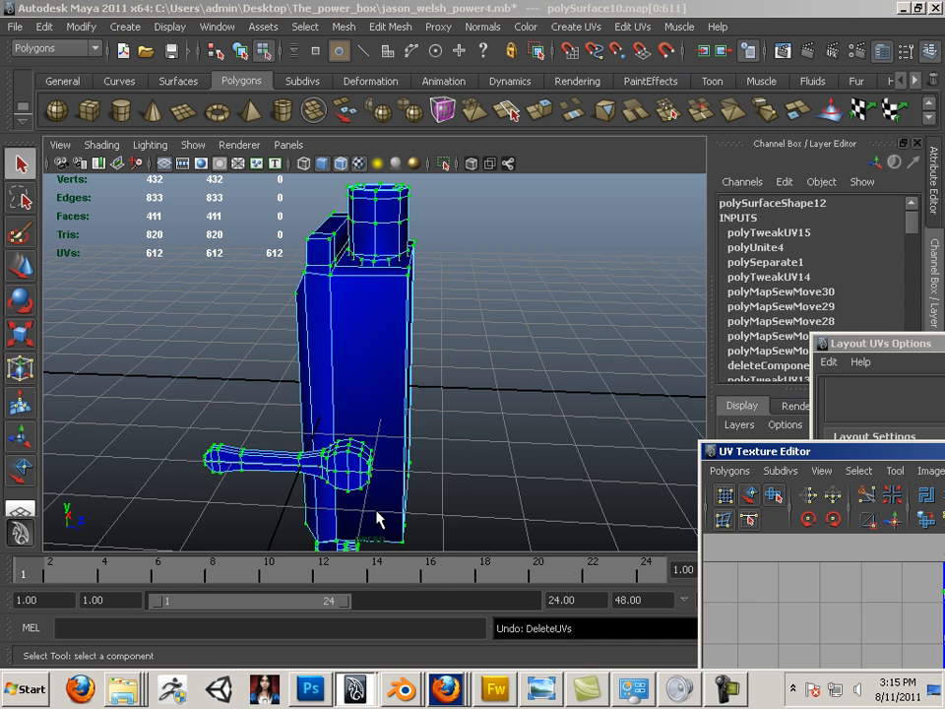
pyautogui.scroll(-4, 377, 512)
pyautogui.keyDown('alt'); pyautogui.moveTo(249, 438); pyautogui.dragTo(441, 434); pyautogui.keyUp('alt')
pyautogui.moveTo(373, 353); pyautogui.dragTo(438, 331, button='right')
pyautogui.click(390, 392)
pyautogui.click(19, 268)
pyautogui.click(17, 273)
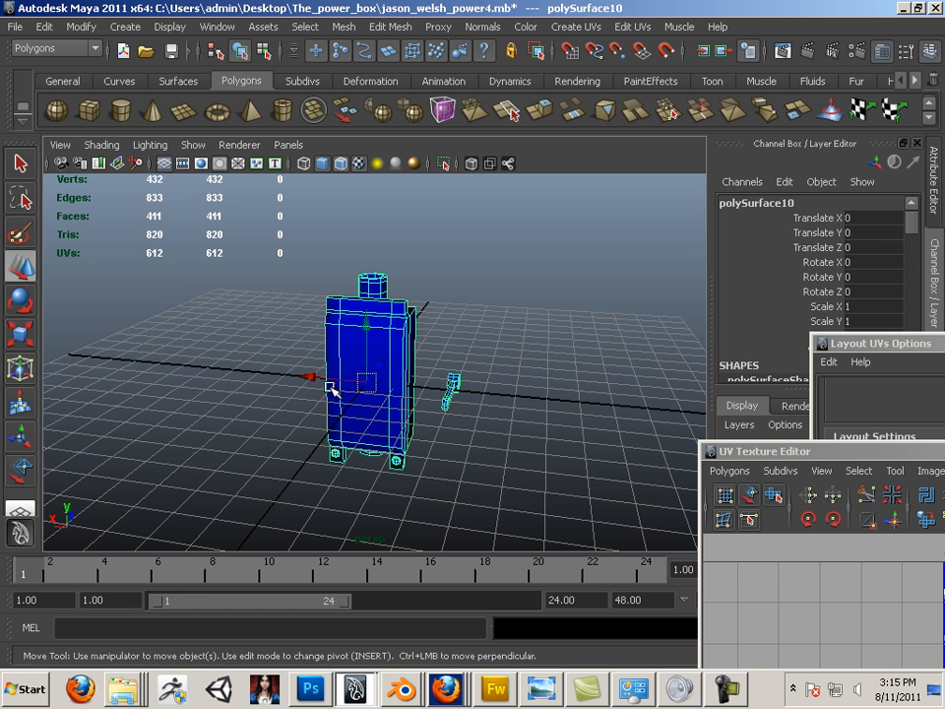
pyautogui.moveTo(321, 376); pyautogui.dragTo(506, 406)
# Import powerbox .obj from the Desktop into the scene.
pyautogui.click(20, 28)
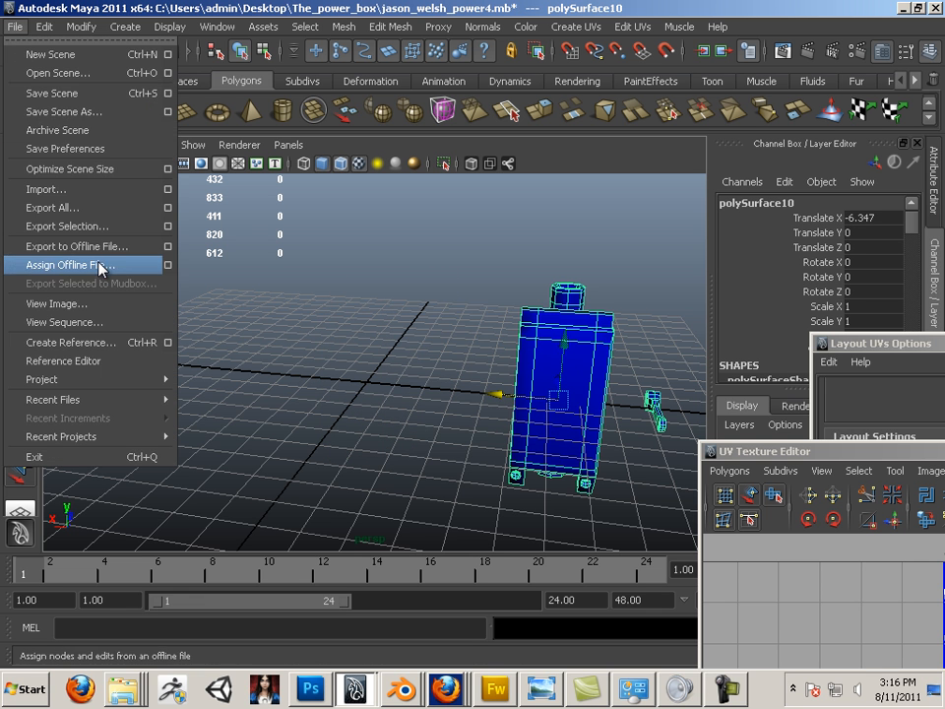
pyautogui.click(81, 192)
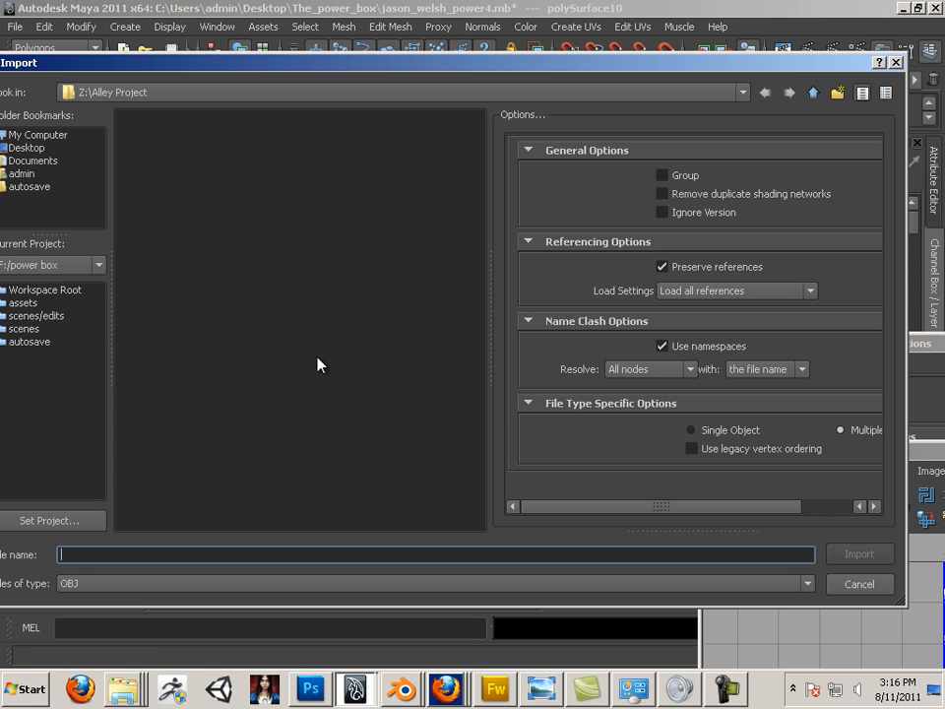
pyautogui.click(32, 148)
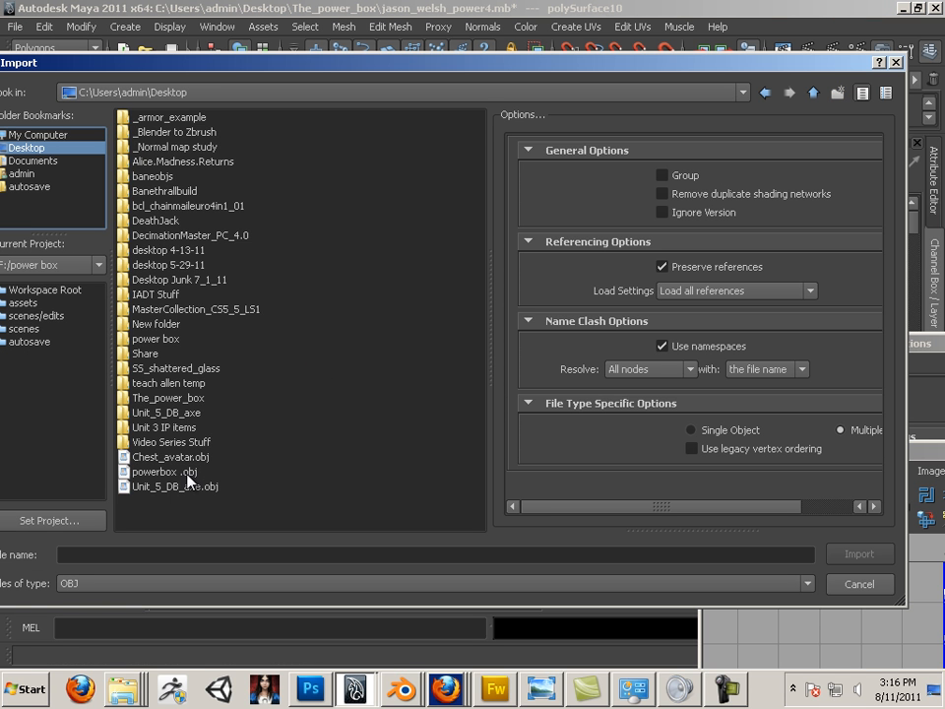
pyautogui.click(185, 473)
pyautogui.click(857, 554)
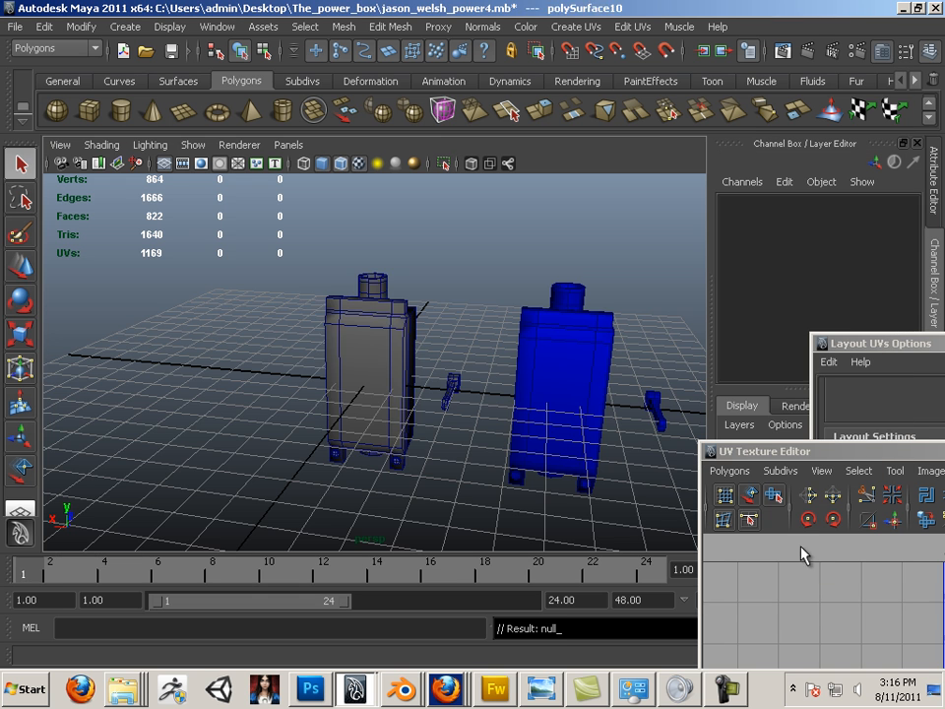
# Move the imported power box along X to about 11.889 and reset the original's Translate X to 0.
pyautogui.press('w')
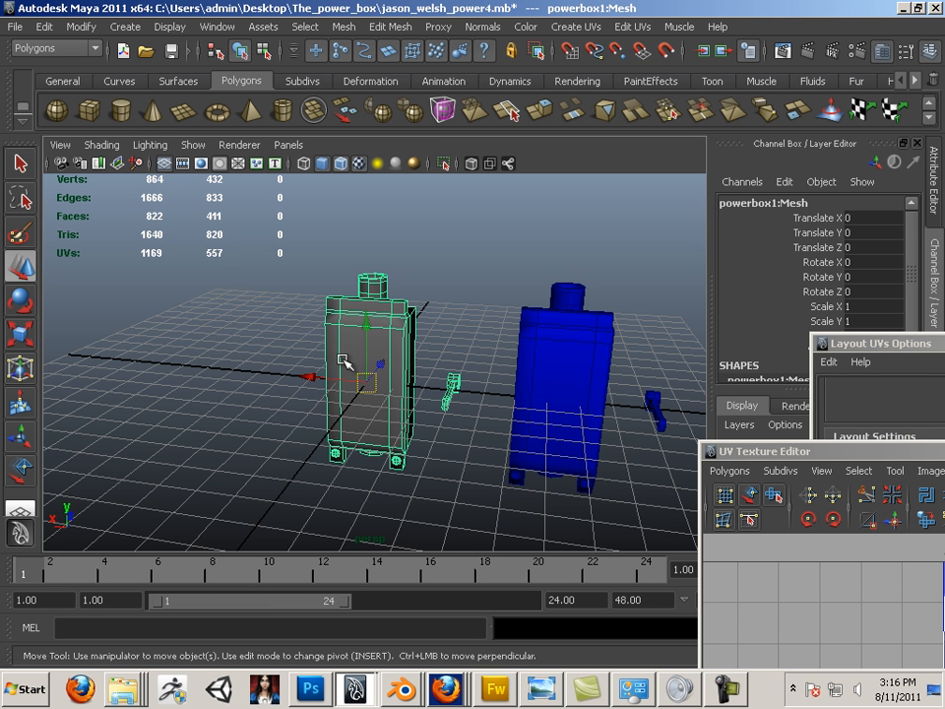
pyautogui.moveTo(369, 377); pyautogui.dragTo(74, 355)
pyautogui.click(588, 400)
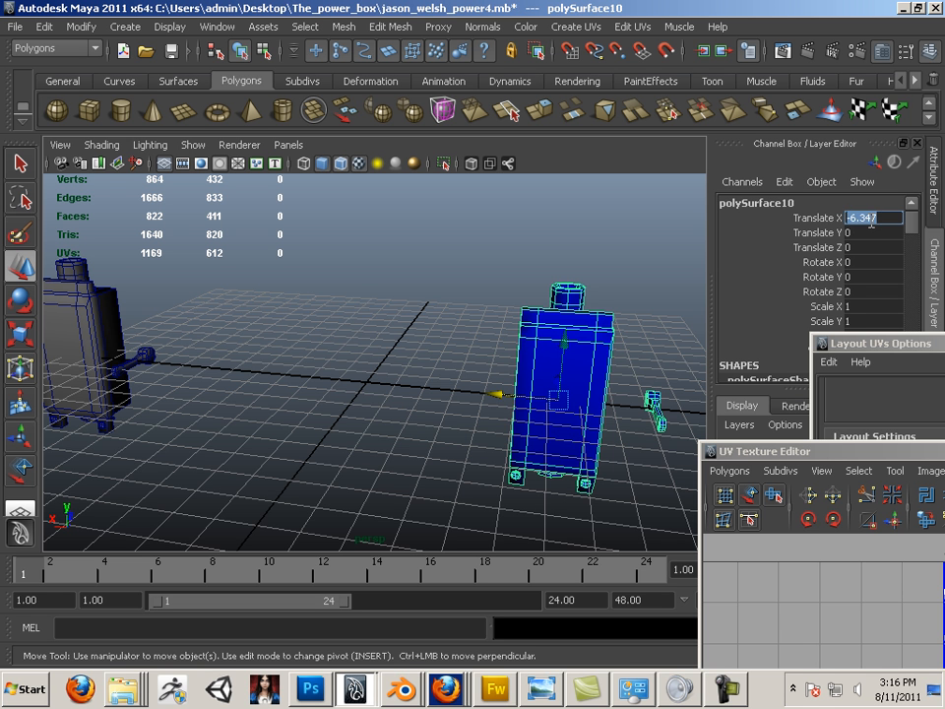
pyautogui.press('Return')
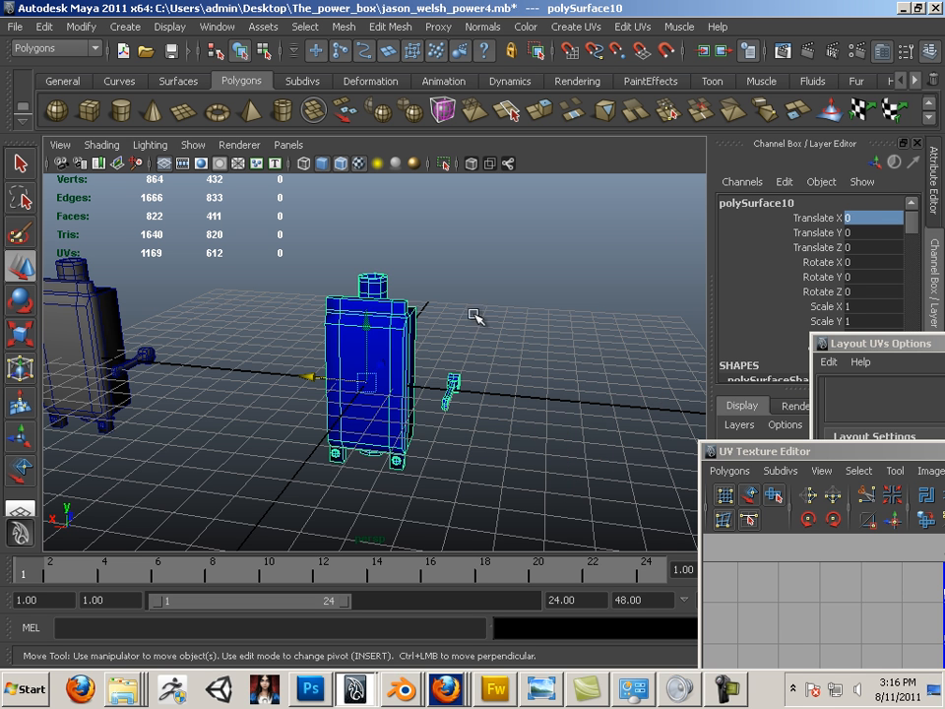
# Select the imported power box and reposition the UV Texture Editor so its full UV layout can be edited.
pyautogui.keyDown('alt'); pyautogui.moveTo(370, 337); pyautogui.dragTo(439, 327, button='middle'); pyautogui.keyUp('alt')
pyautogui.keyDown('alt'); pyautogui.moveTo(439, 327); pyautogui.dragTo(483, 310); pyautogui.keyUp('alt')
pyautogui.keyDown('alt'); pyautogui.moveTo(361, 308); pyautogui.dragTo(473, 325, button='middle'); pyautogui.keyUp('alt')
pyautogui.keyDown('alt'); pyautogui.moveTo(424, 327); pyautogui.dragTo(487, 354, button='right'); pyautogui.keyUp('alt')
pyautogui.click(430, 381)
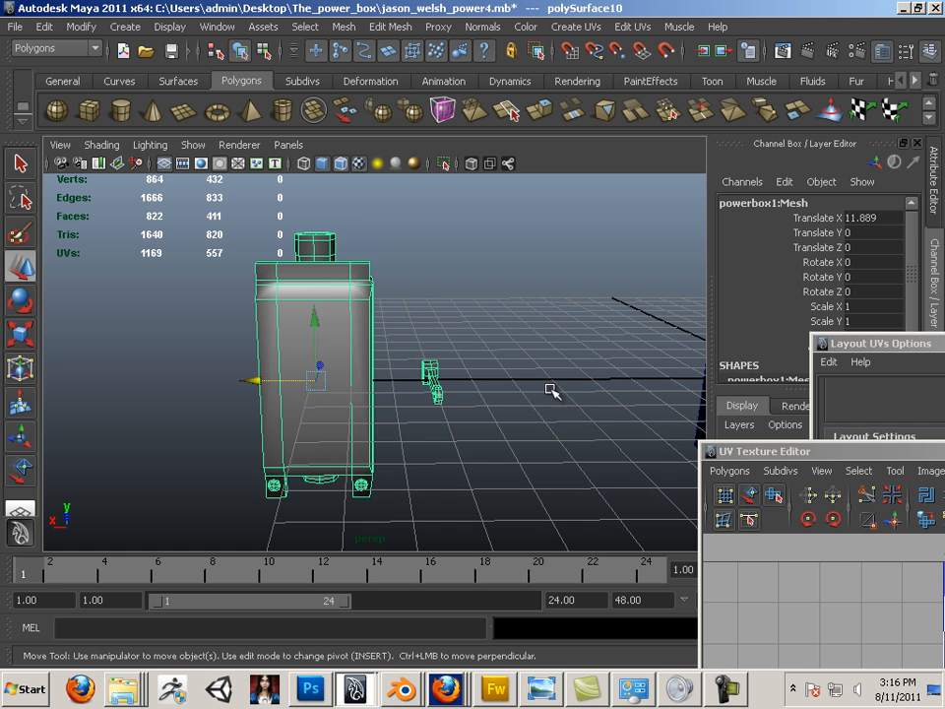
pyautogui.moveTo(840, 448); pyautogui.dragTo(164, 134)
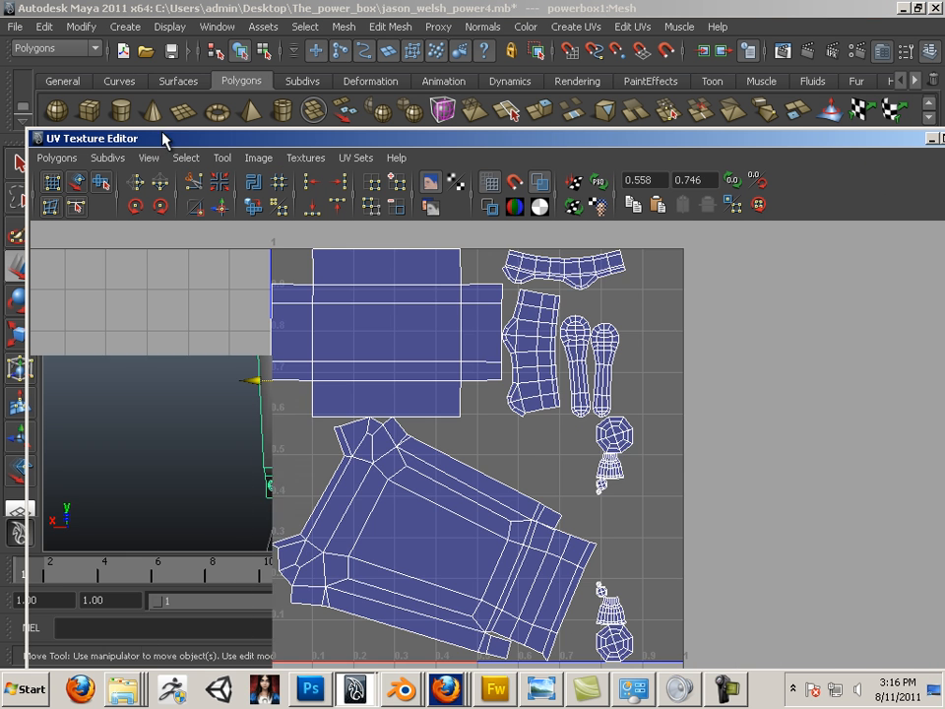
# Select the whole large slanted UV shell of the box body and rotate it upright with its narrow end up.
pyautogui.keyDown('alt'); pyautogui.moveTo(529, 426); pyautogui.dragTo(500, 425, button='right'); pyautogui.keyUp('alt')
pyautogui.keyDown('alt'); pyautogui.moveTo(500, 426); pyautogui.dragTo(540, 306, button='middle'); pyautogui.keyUp('alt')
pyautogui.keyDown('alt'); pyautogui.moveTo(539, 305); pyautogui.dragTo(577, 415, button='right'); pyautogui.keyUp('alt')
pyautogui.moveTo(577, 415); pyautogui.dragTo(630, 411, button='right')
pyautogui.moveTo(614, 346); pyautogui.dragTo(540, 422)
pyautogui.keyDown('ctrl'); pyautogui.moveTo(583, 377); pyautogui.dragTo(650, 357, button='right'); pyautogui.keyUp('ctrl')
pyautogui.press('r')
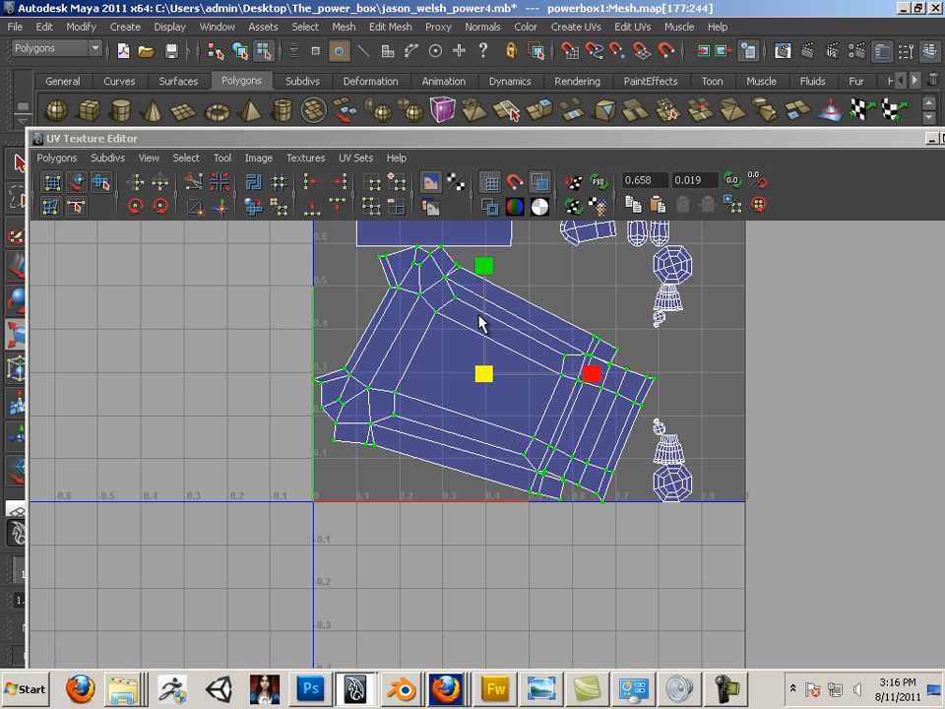
pyautogui.press('w')
pyautogui.press('e')
pyautogui.moveTo(509, 277); pyautogui.dragTo(373, 395)
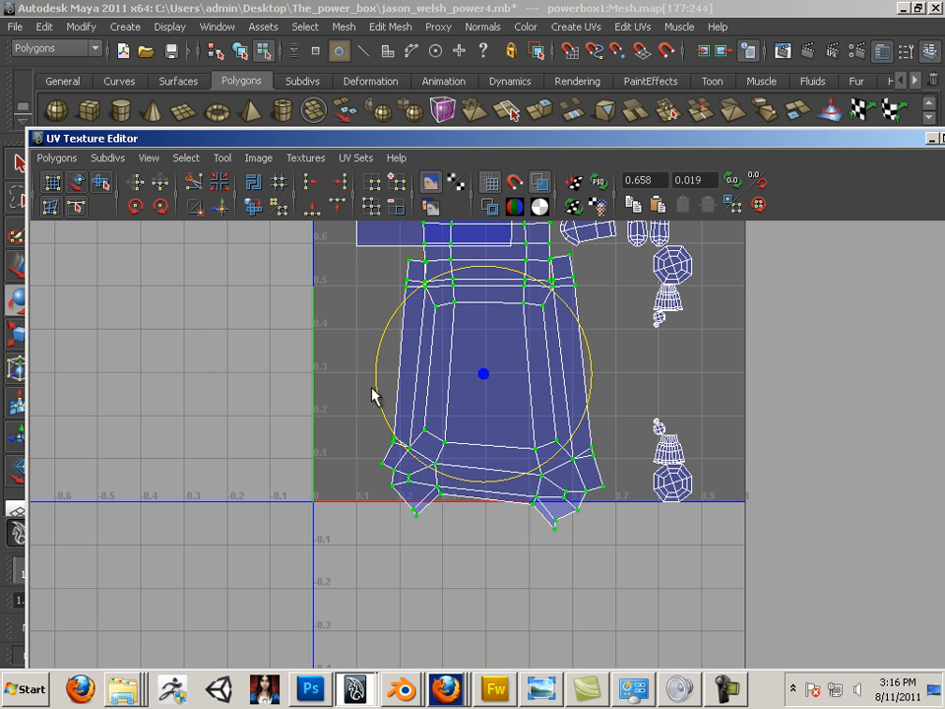
# Move the large body shell out of the 0 to 1 UV square into the empty area at negative U.
pyautogui.keyDown('alt'); pyautogui.moveTo(373, 395); pyautogui.dragTo(393, 554, button='middle'); pyautogui.keyUp('alt')
pyautogui.press('w')
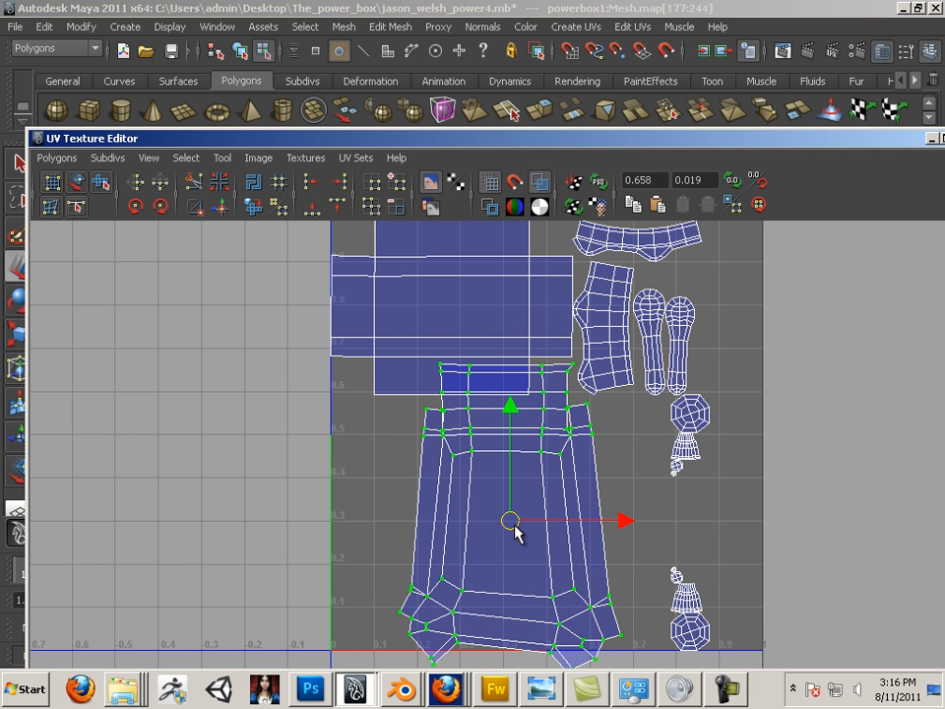
pyautogui.moveTo(517, 532); pyautogui.dragTo(148, 477)
# Select the whole cross-shaped UV shell, rotate it about a quarter turn and place it beside the large body shell.
pyautogui.keyDown('alt'); pyautogui.moveTo(383, 466); pyautogui.dragTo(447, 604, button='middle'); pyautogui.keyUp('alt')
pyautogui.moveTo(341, 321); pyautogui.dragTo(439, 484)
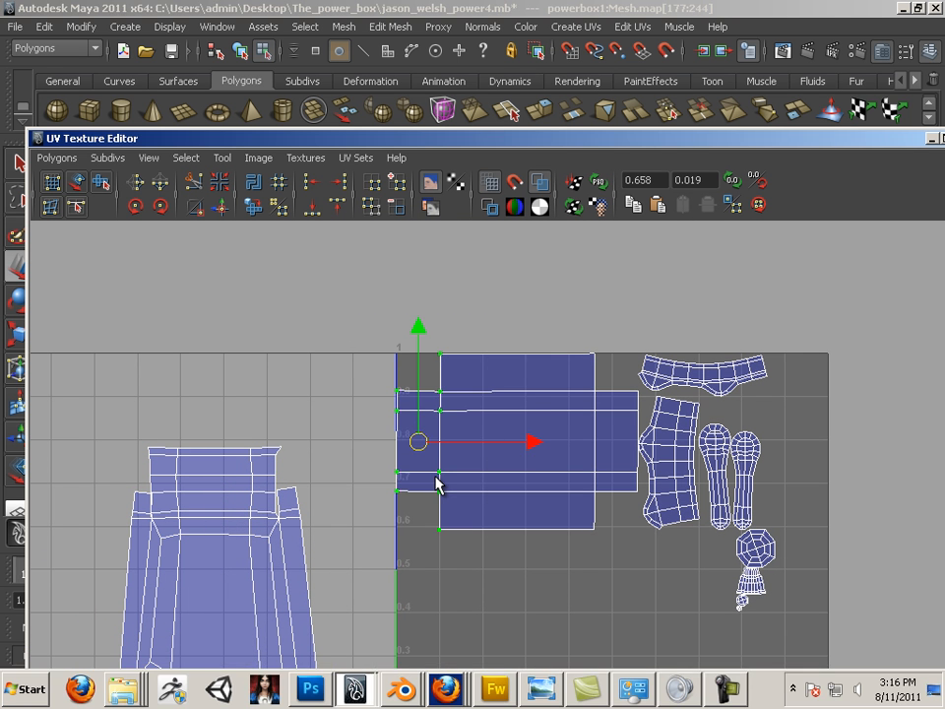
pyautogui.keyDown('ctrl'); pyautogui.moveTo(439, 483); pyautogui.dragTo(506, 452, button='right'); pyautogui.keyUp('ctrl')
pyautogui.moveTo(517, 441); pyautogui.dragTo(445, 509)
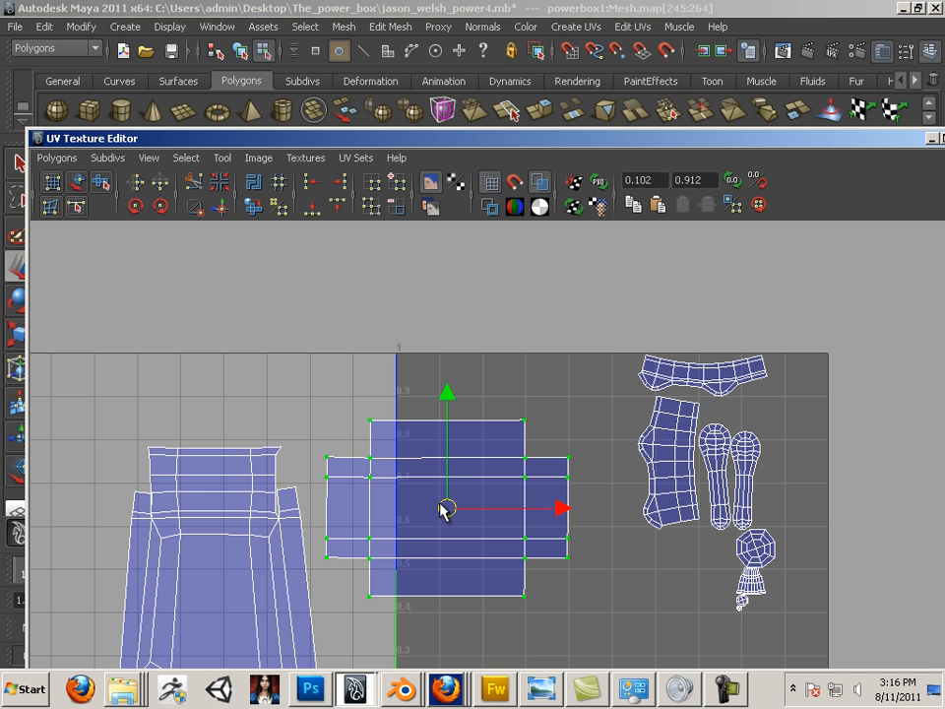
pyautogui.press('e')
pyautogui.moveTo(516, 433); pyautogui.dragTo(496, 565)
pyautogui.press('w')
pyautogui.moveTo(444, 510); pyautogui.dragTo(414, 613)
# Move all the small UV shells, including the lower bolt's, outside the 0 to 1 square beyond U = 1.
pyautogui.keyDown('alt'); pyautogui.moveTo(446, 589); pyautogui.dragTo(500, 444, button='middle'); pyautogui.keyUp('alt')
pyautogui.scroll(-3, 522, 444)
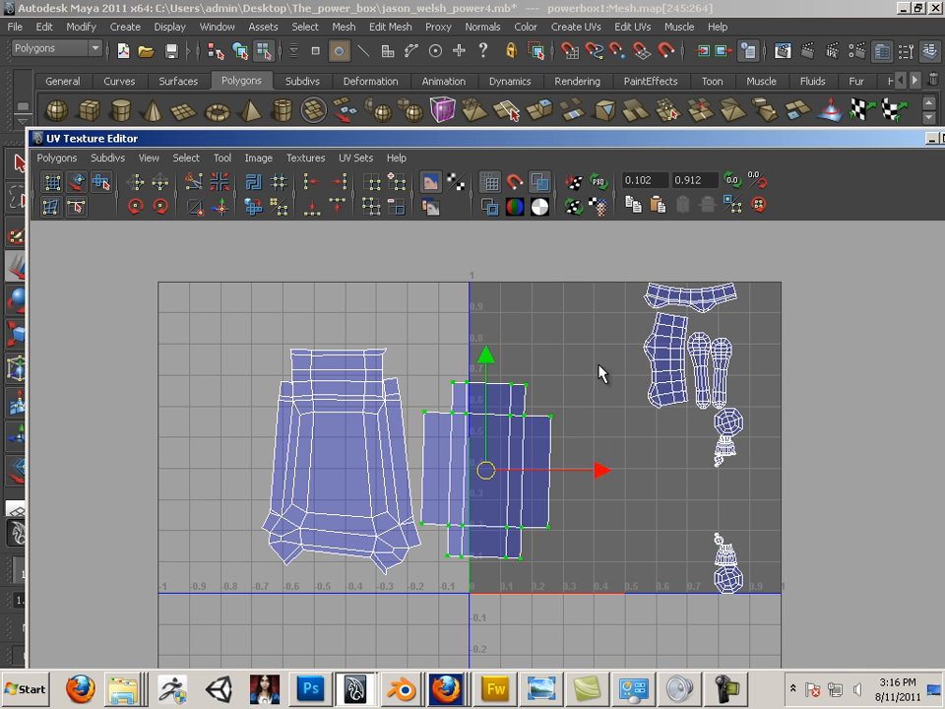
pyautogui.moveTo(661, 323); pyautogui.dragTo(854, 524)
pyautogui.moveTo(709, 375); pyautogui.dragTo(944, 376)
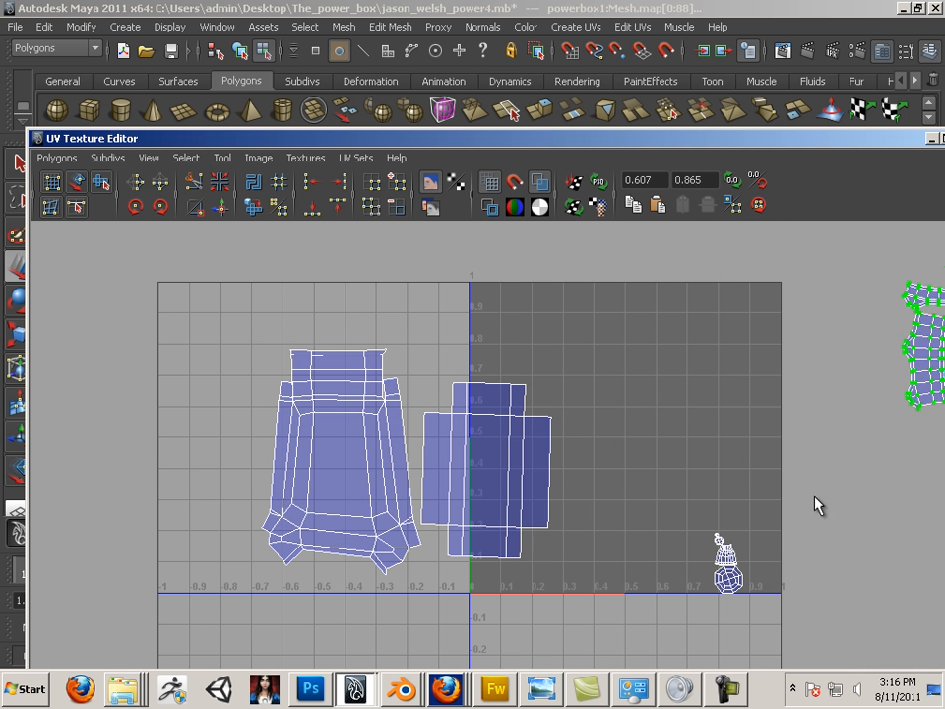
pyautogui.moveTo(816, 675); pyautogui.dragTo(818, 676)
pyautogui.moveTo(728, 563); pyautogui.dragTo(892, 627)
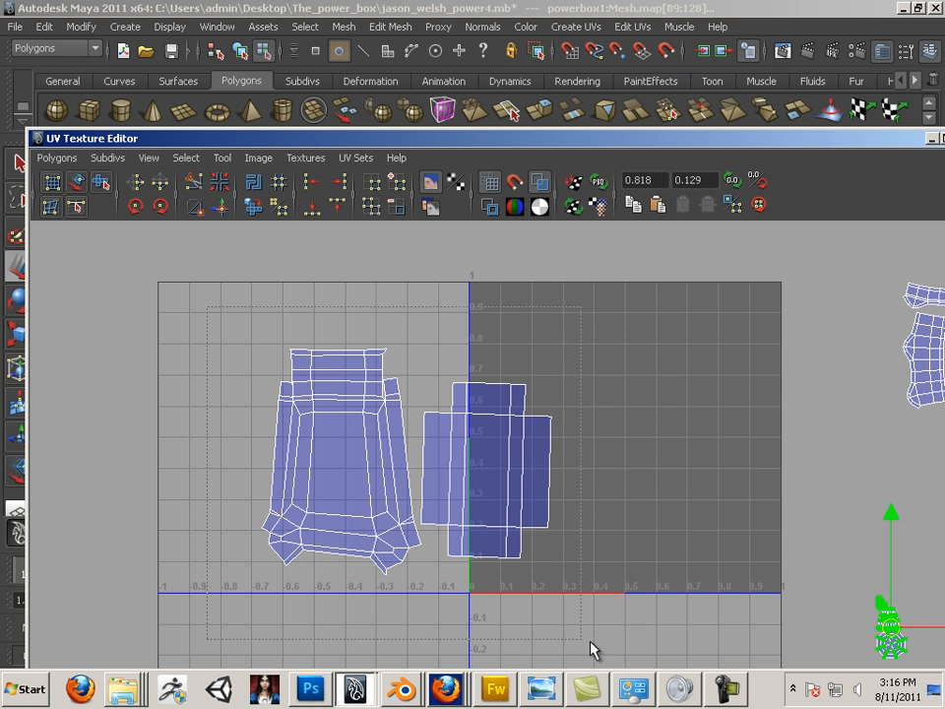
# Move the two large shells together into the 0 to 1 UV square and nudge the cross-shaped one slightly up.
pyautogui.moveTo(592, 650); pyautogui.dragTo(251, 335)
pyautogui.moveTo(426, 493); pyautogui.dragTo(630, 468)
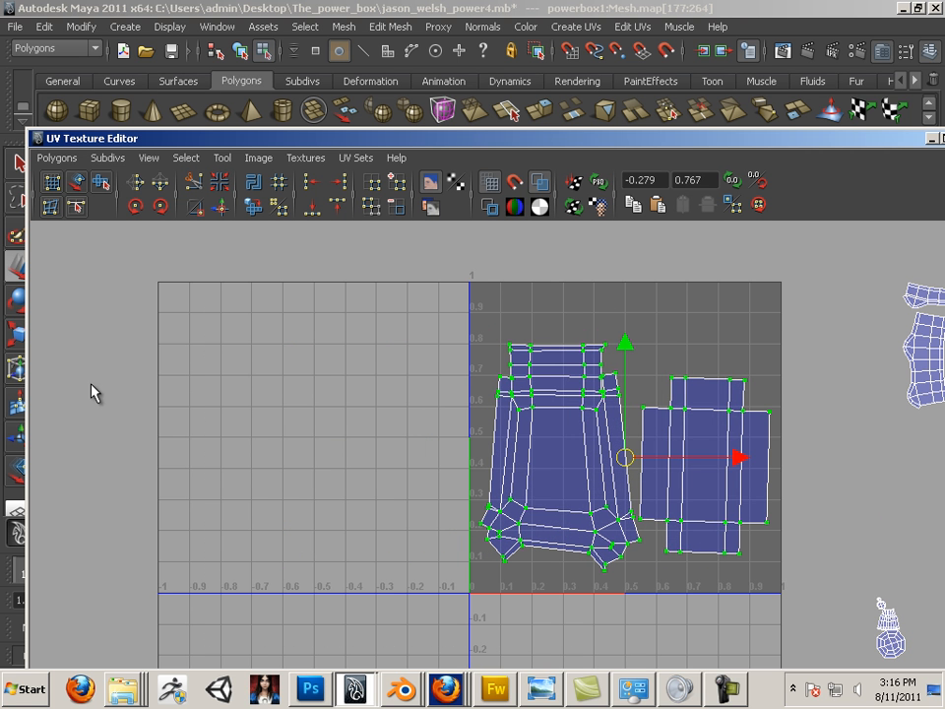
pyautogui.moveTo(803, 473); pyautogui.dragTo(804, 473)
pyautogui.keyDown('ctrl'); pyautogui.moveTo(748, 388); pyautogui.dragTo(754, 394, button='right'); pyautogui.keyUp('ctrl')
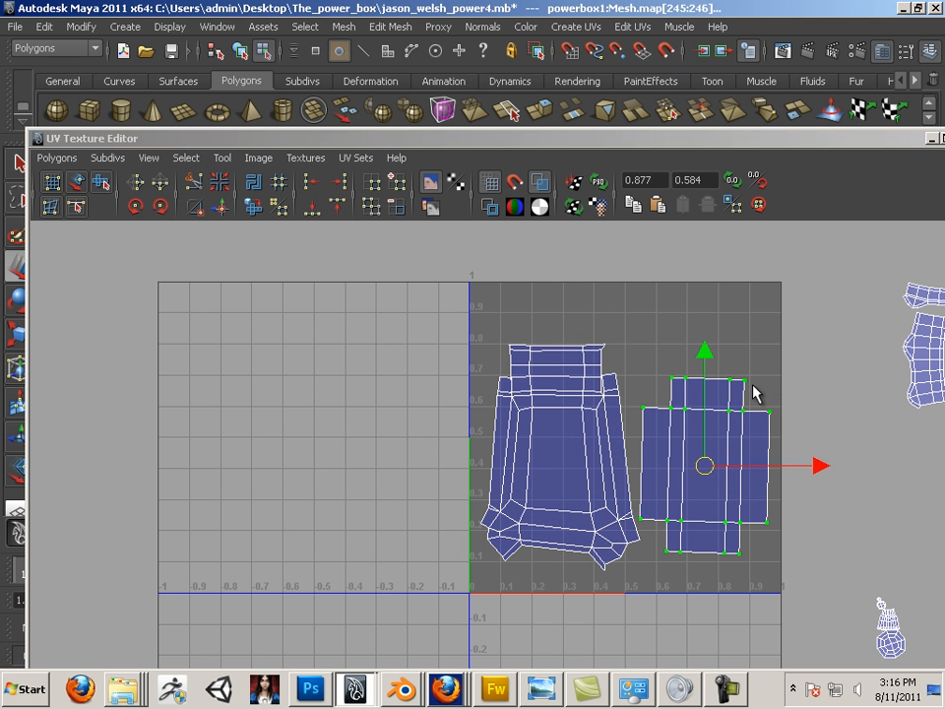
pyautogui.moveTo(705, 466); pyautogui.dragTo(703, 454)
# Scale both large shells up slightly together and lower them to the base of the 0 to 1 UV square.
pyautogui.click(21, 341)
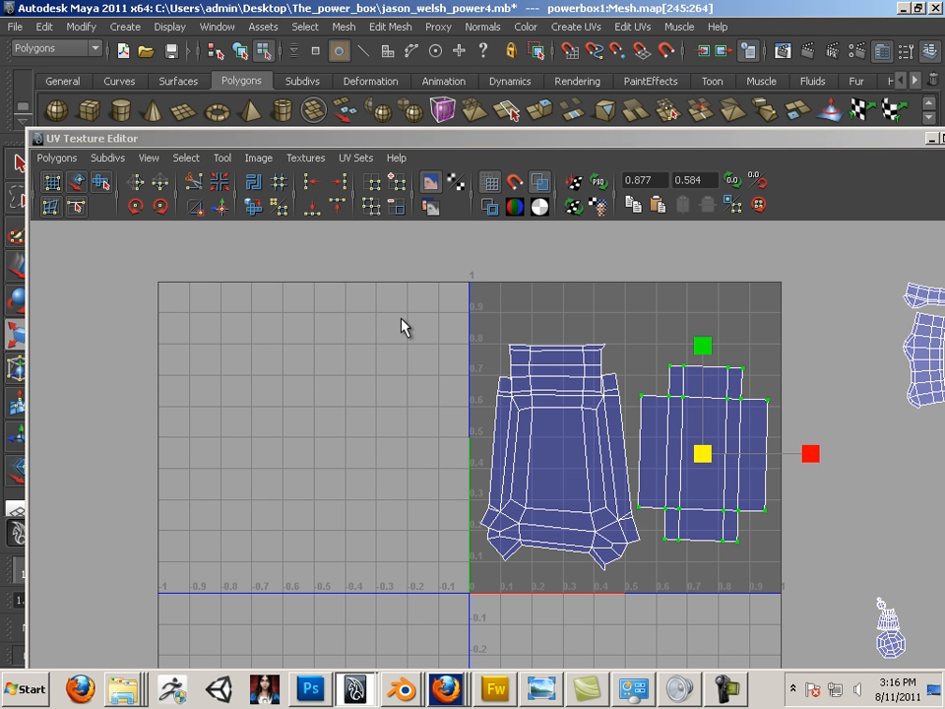
pyautogui.moveTo(405, 324); pyautogui.dragTo(855, 648)
pyautogui.moveTo(628, 460)
pyautogui.mouseDown()
pyautogui.moveTo(647, 478)
pyautogui.moveTo(637, 488)
pyautogui.moveTo(632, 471)
pyautogui.mouseUp()
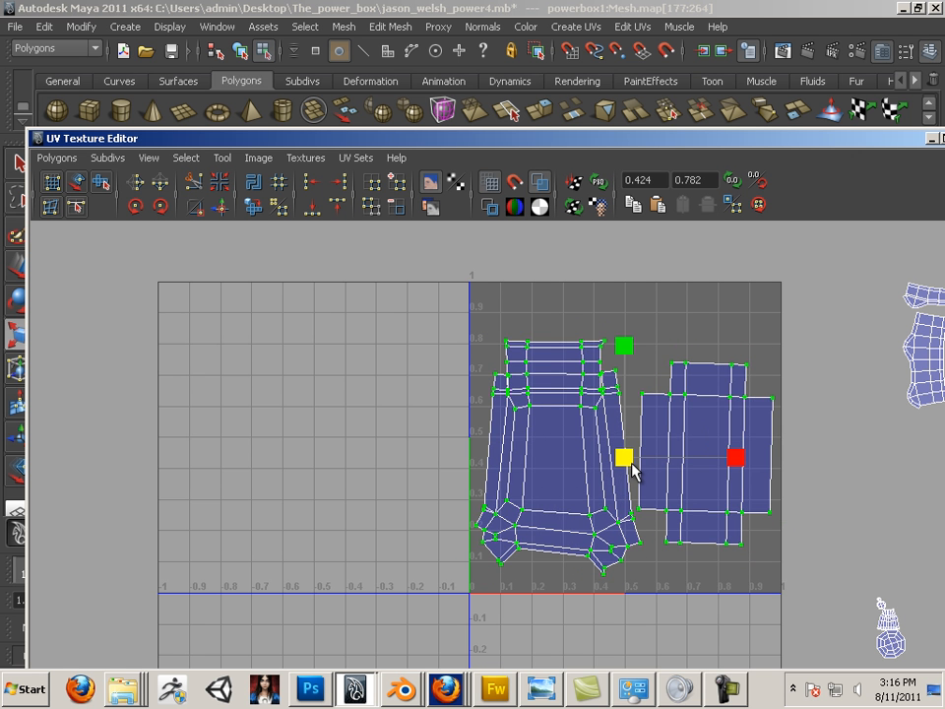
pyautogui.press('w')
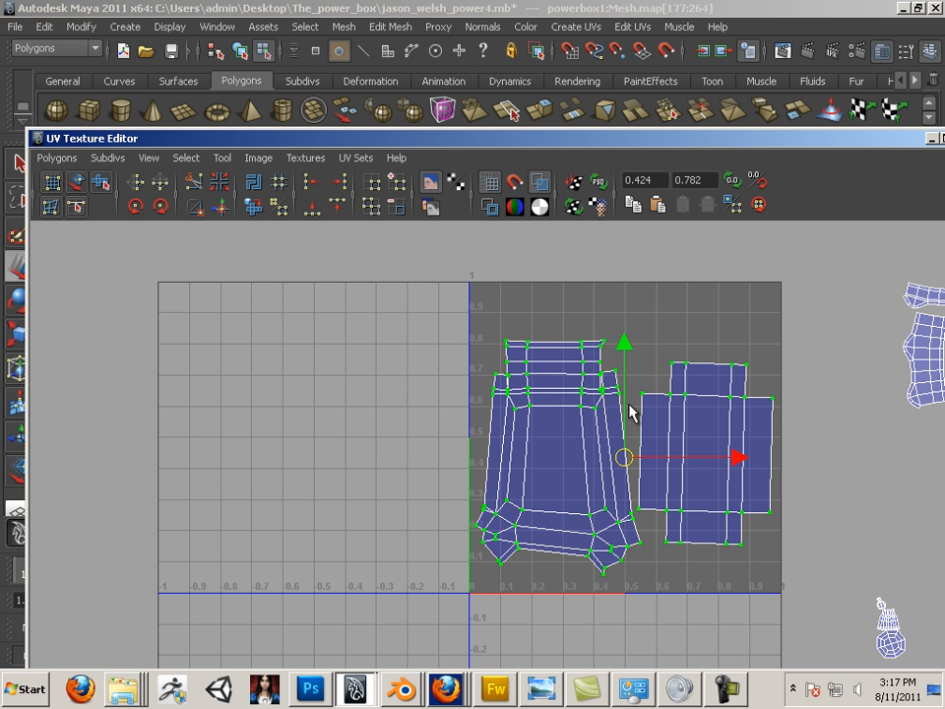
pyautogui.moveTo(622, 347); pyautogui.dragTo(626, 367)
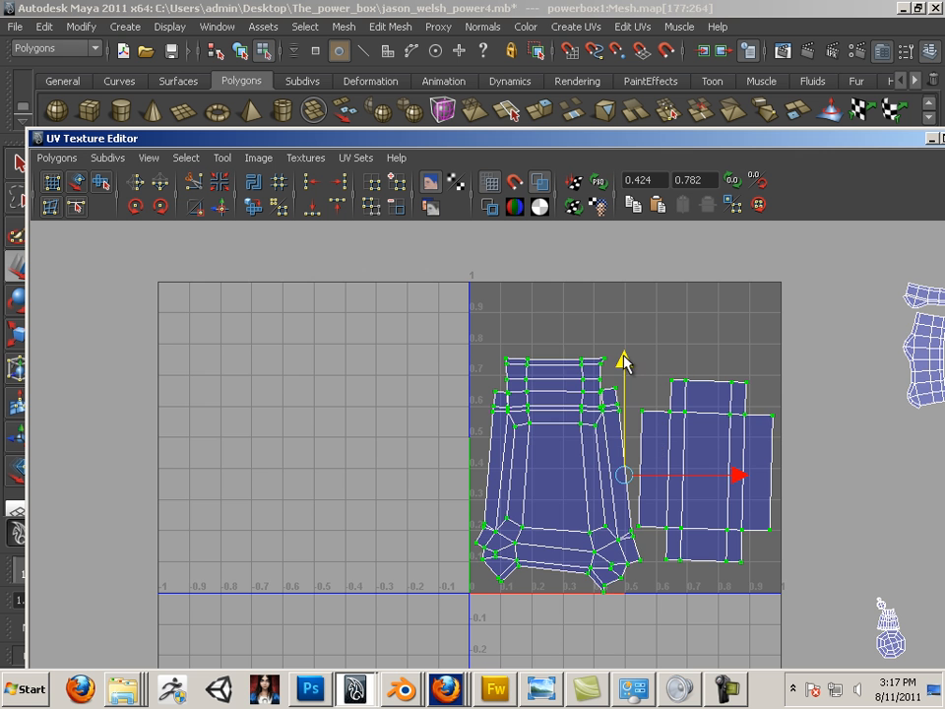
# Select the upper group of small UV shells beyond U = 1 and rotate it about a quarter turn.
pyautogui.click(764, 573)
pyautogui.keyDown('alt'); pyautogui.moveTo(764, 572); pyautogui.dragTo(545, 570, button='middle'); pyautogui.keyUp('alt')
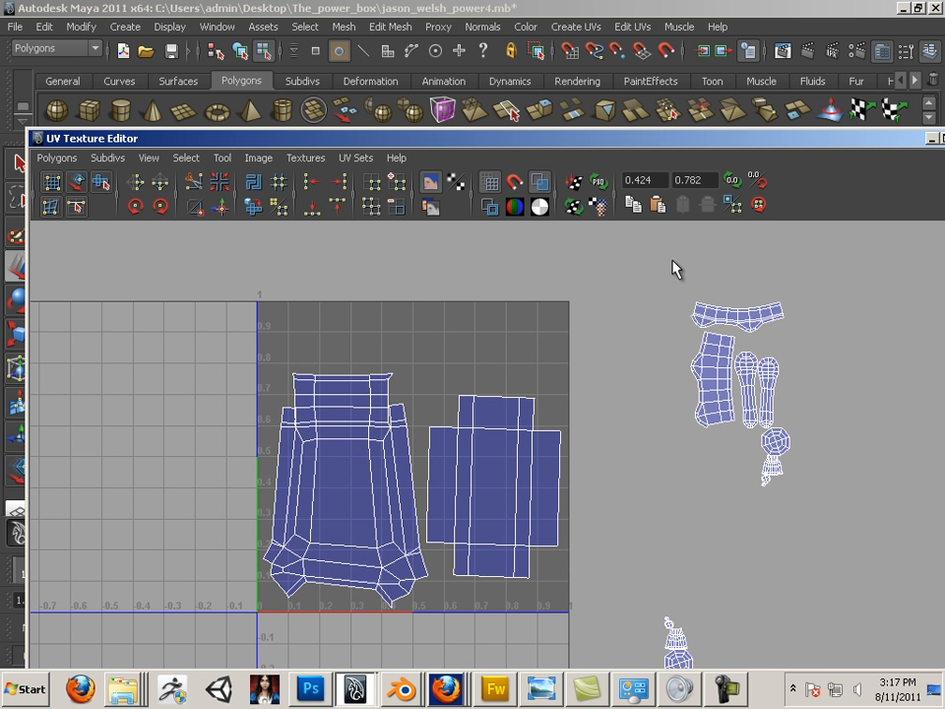
pyautogui.moveTo(827, 519); pyautogui.dragTo(827, 517)
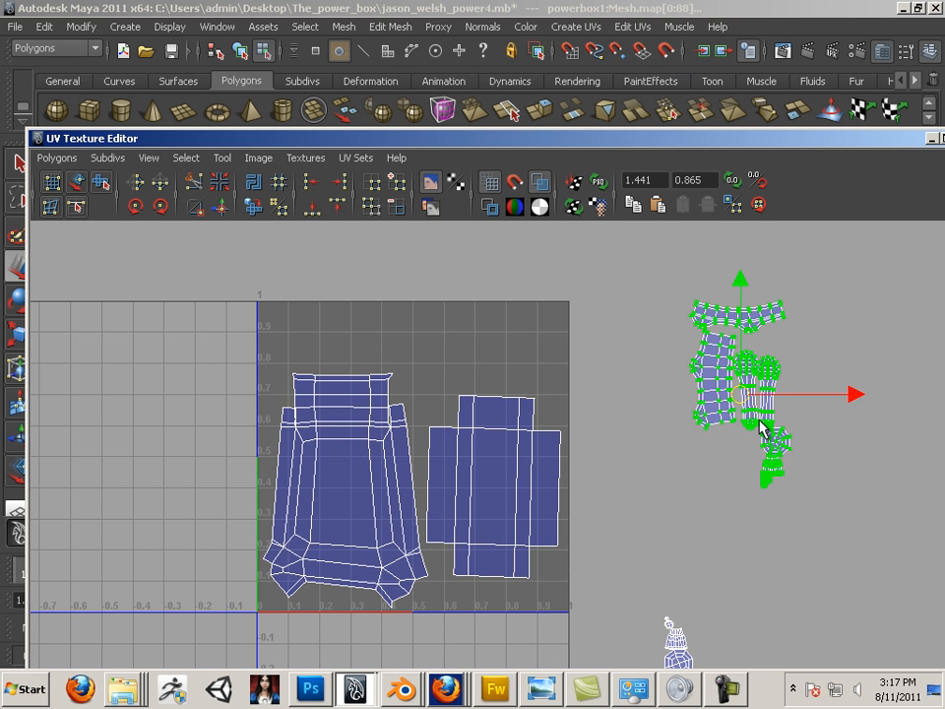
pyautogui.press('r')
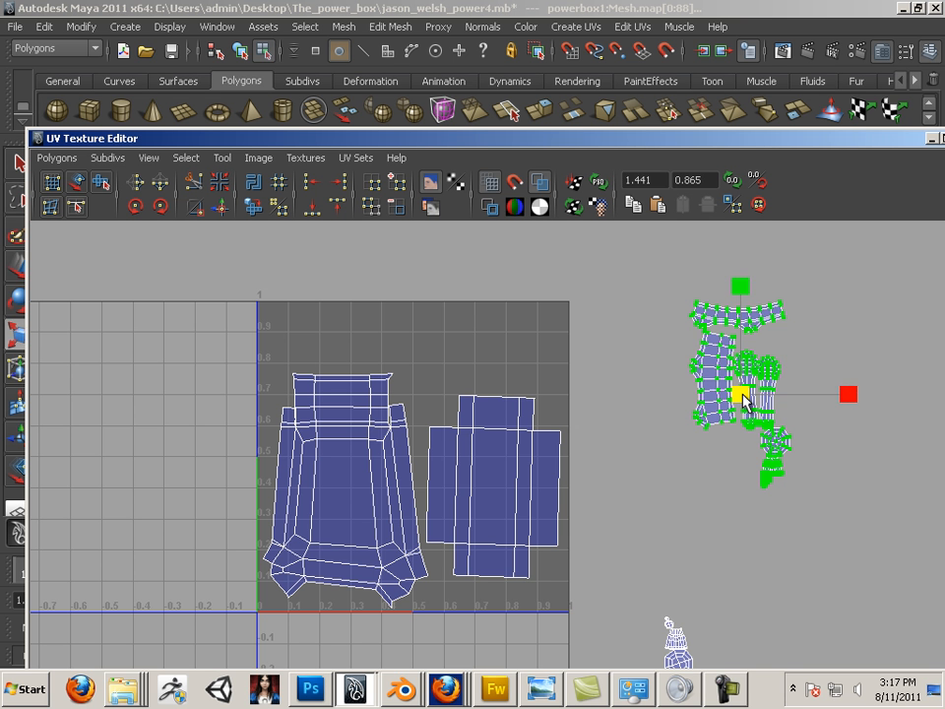
pyautogui.press('w')
pyautogui.press('e')
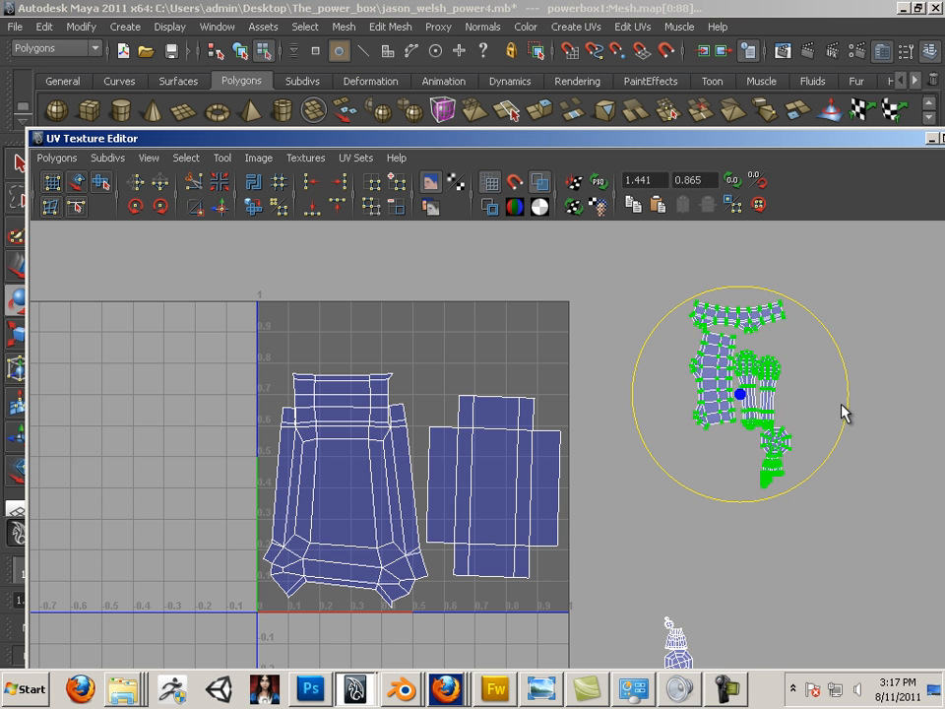
pyautogui.moveTo(843, 414); pyautogui.dragTo(502, 359)
# Move the rotated group of small shells into the upper part of the 0 to 1 square, above the cross-shaped shell.
pyautogui.press('w')
pyautogui.keyDown('alt'); pyautogui.moveTo(449, 329); pyautogui.dragTo(626, 427, button='right'); pyautogui.keyUp('alt')
pyautogui.keyDown('alt'); pyautogui.moveTo(510, 368); pyautogui.dragTo(598, 459, button='middle'); pyautogui.keyUp('alt')
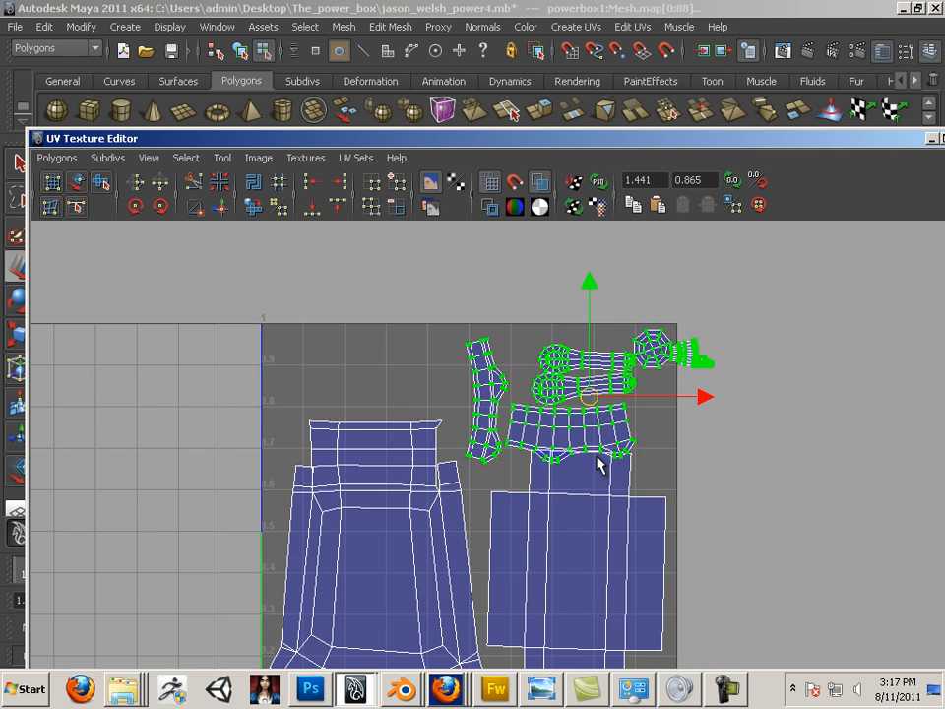
pyautogui.keyDown('alt'); pyautogui.moveTo(598, 456); pyautogui.dragTo(684, 443, button='right'); pyautogui.keyUp('alt')
pyautogui.keyDown('alt'); pyautogui.moveTo(617, 399); pyautogui.dragTo(613, 450, button='middle'); pyautogui.keyUp('alt')
pyautogui.moveTo(620, 399); pyautogui.dragTo(581, 381)
# Select the whole narrow upright strip shell and nudge it slightly down.
pyautogui.click(431, 340)
pyautogui.keyDown('ctrl'); pyautogui.moveTo(432, 333); pyautogui.dragTo(482, 313, button='right'); pyautogui.keyUp('ctrl')
pyautogui.moveTo(447, 395); pyautogui.dragTo(447, 397)
# Select the cone-shaped bolt shell with its small round caps and move it outside the 0 to 1 square beyond U = 1.
pyautogui.keyDown('alt'); pyautogui.moveTo(695, 453); pyautogui.dragTo(645, 445, button='middle'); pyautogui.keyUp('alt')
pyautogui.moveTo(674, 282); pyautogui.dragTo(740, 374)
pyautogui.keyDown('ctrl'); pyautogui.moveTo(690, 317); pyautogui.dragTo(717, 311, button='right'); pyautogui.keyUp('ctrl')
pyautogui.moveTo(693, 316); pyautogui.dragTo(795, 508)
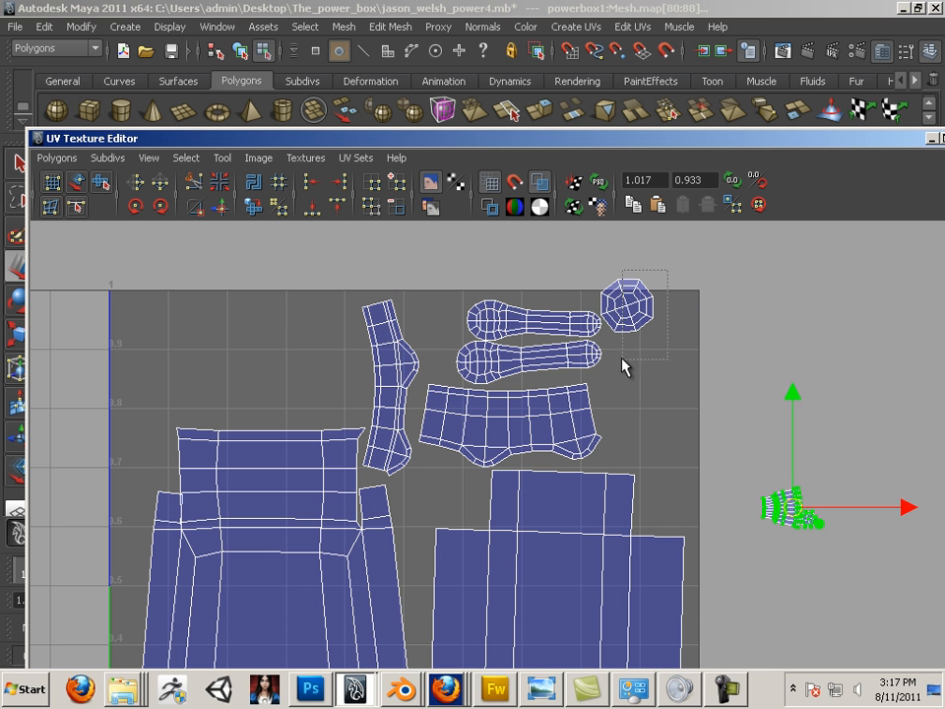
# Select the whole octagonal shell and move it down inside the square, beside the wide curved shell.
pyautogui.moveTo(622, 360); pyautogui.dragTo(623, 360)
pyautogui.keyDown('ctrl'); pyautogui.moveTo(648, 316); pyautogui.dragTo(709, 301, button='right'); pyautogui.keyUp('ctrl')
pyautogui.moveTo(634, 316); pyautogui.dragTo(624, 399)
# Select the lower bolt's octagonal shell outside the square and place it in the square's upper corner, above the other octagon.
pyautogui.keyDown('alt'); pyautogui.moveTo(625, 400); pyautogui.dragTo(589, 418, button='right'); pyautogui.keyUp('alt')
pyautogui.keyDown('alt'); pyautogui.moveTo(678, 474); pyautogui.dragTo(699, 301, button='middle'); pyautogui.keyUp('alt')
pyautogui.keyDown('alt'); pyautogui.moveTo(681, 384); pyautogui.dragTo(660, 451, button='right'); pyautogui.keyUp('alt')
pyautogui.keyDown('alt'); pyautogui.moveTo(662, 455); pyautogui.dragTo(555, 420, button='middle'); pyautogui.keyUp('alt')
pyautogui.keyDown('alt'); pyautogui.moveTo(554, 421); pyautogui.dragTo(503, 402, button='right'); pyautogui.keyUp('alt')
pyautogui.keyDown('alt'); pyautogui.moveTo(717, 641); pyautogui.dragTo(695, 627, button='middle'); pyautogui.keyUp('alt')
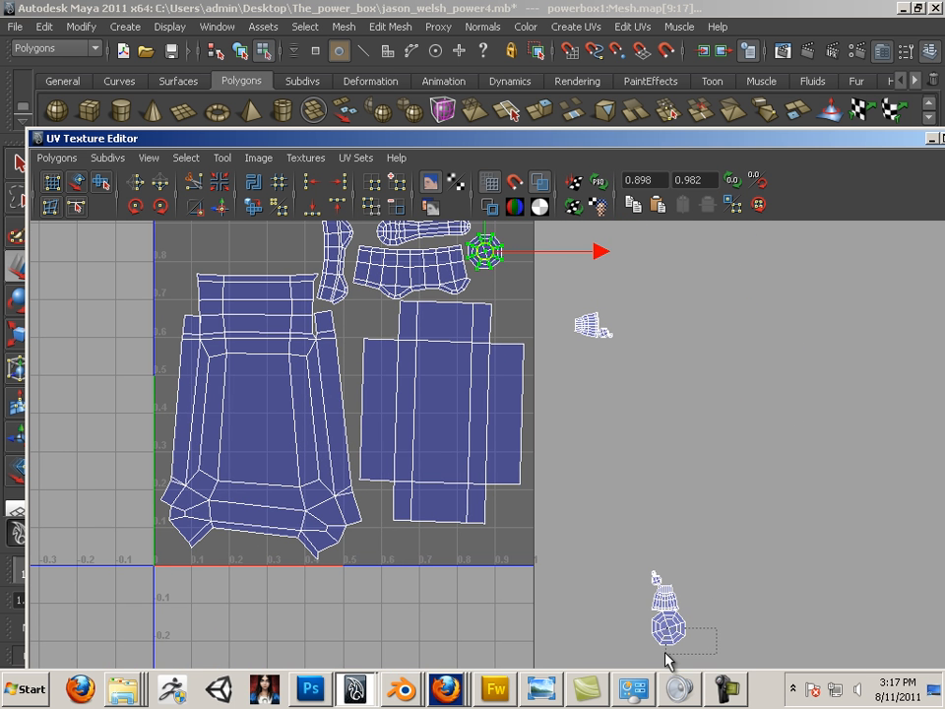
pyautogui.moveTo(665, 654); pyautogui.dragTo(664, 654)
pyautogui.keyDown('ctrl'); pyautogui.moveTo(670, 646); pyautogui.dragTo(707, 623, button='right'); pyautogui.keyUp('ctrl')
pyautogui.moveTo(669, 626); pyautogui.dragTo(541, 365)
# Bring the two cone-shaped bolt shells together outside the square and scale both up along with their small caps.
pyautogui.keyDown('alt'); pyautogui.moveTo(532, 362); pyautogui.dragTo(542, 512, button='middle'); pyautogui.keyUp('alt')
pyautogui.keyDown('alt'); pyautogui.moveTo(685, 547); pyautogui.dragTo(728, 402, button='middle'); pyautogui.keyUp('alt')
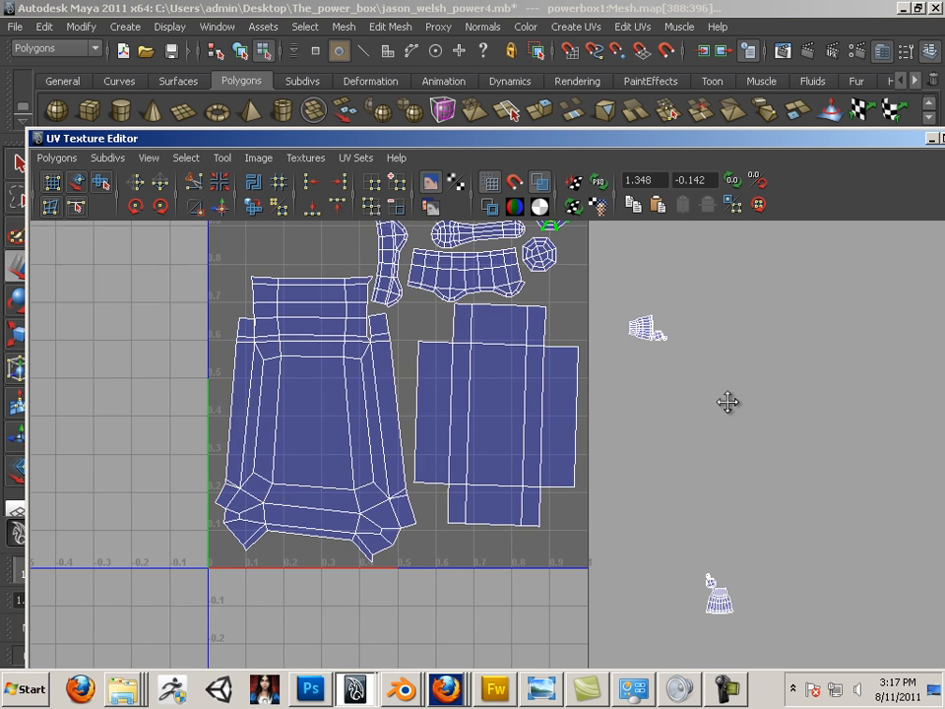
pyautogui.keyDown('alt'); pyautogui.moveTo(728, 402); pyautogui.dragTo(648, 395, button='right'); pyautogui.keyUp('alt')
pyautogui.moveTo(612, 330); pyautogui.dragTo(707, 544)
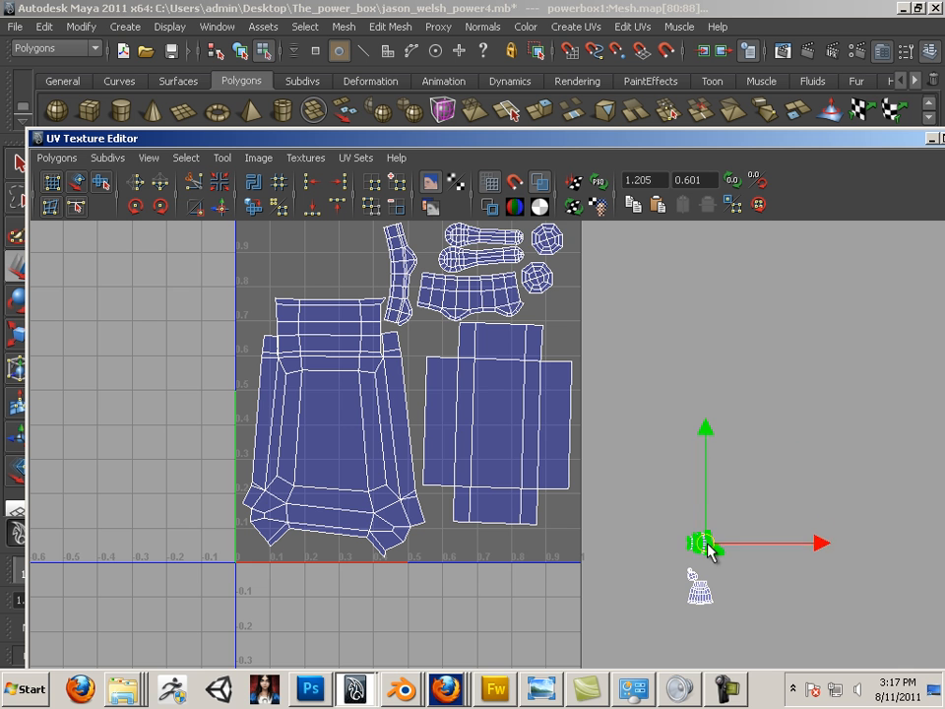
pyautogui.moveTo(637, 513); pyautogui.dragTo(730, 624)
pyautogui.press('r')
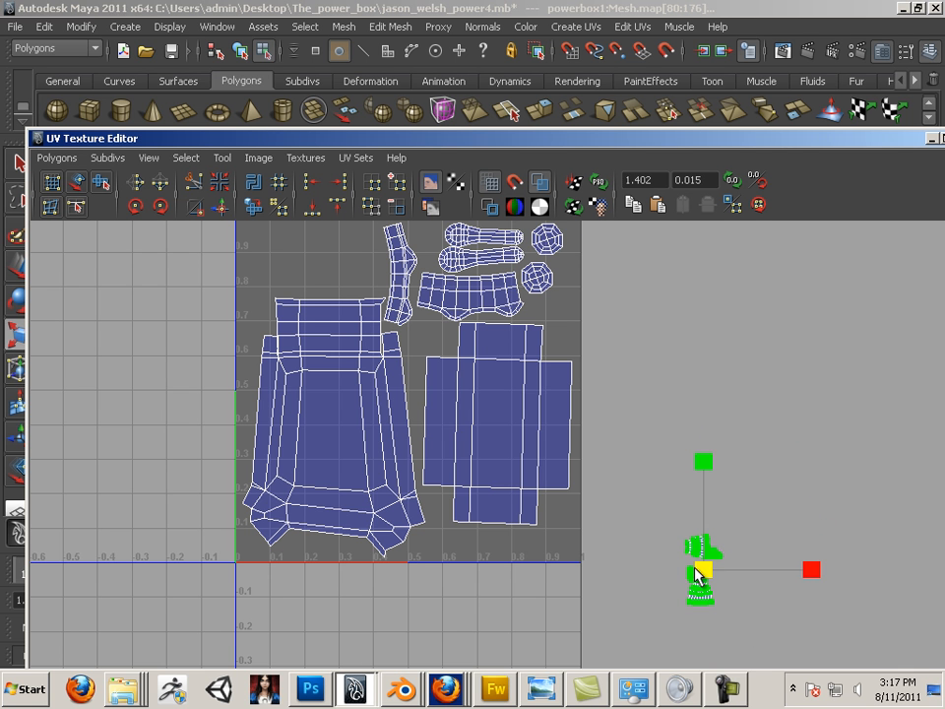
pyautogui.moveTo(703, 574); pyautogui.dragTo(788, 596)
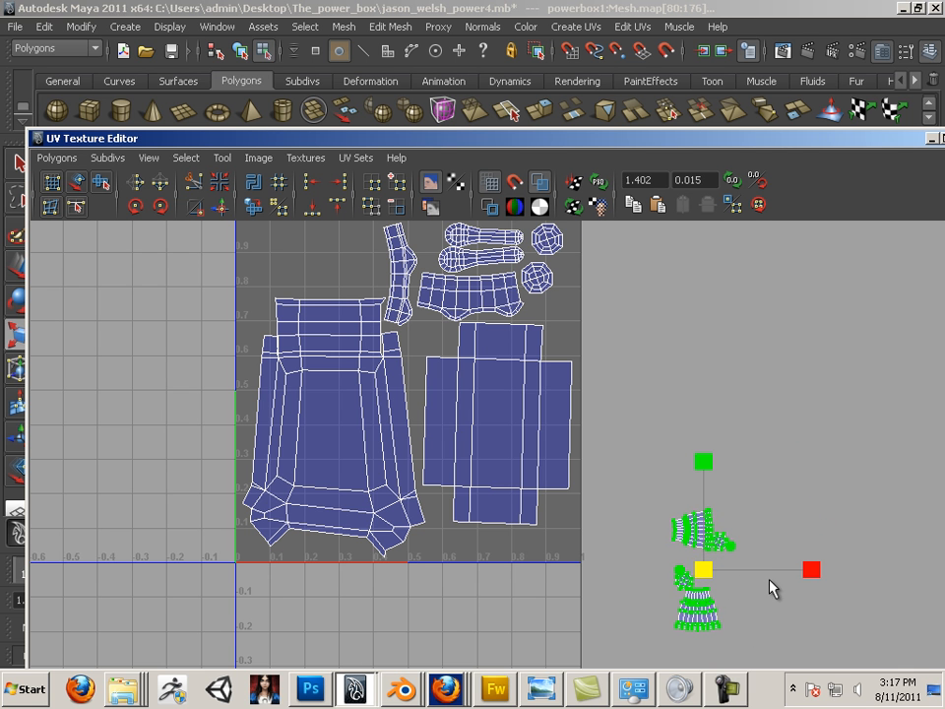
# Move both cone-shaped bolt shells into the square's corner near U = 0, V = 1 and scale them up slightly more.
pyautogui.press('w')
pyautogui.moveTo(700, 565); pyautogui.dragTo(297, 283)
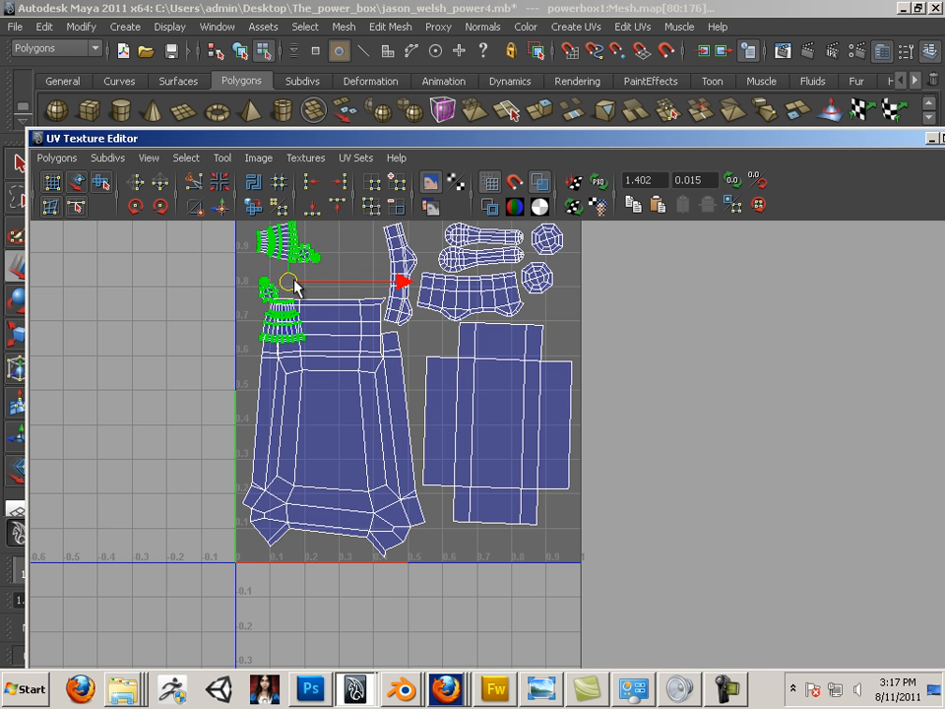
pyautogui.keyDown('alt'); pyautogui.moveTo(297, 282); pyautogui.dragTo(414, 507, button='middle'); pyautogui.keyUp('alt')
pyautogui.press('r')
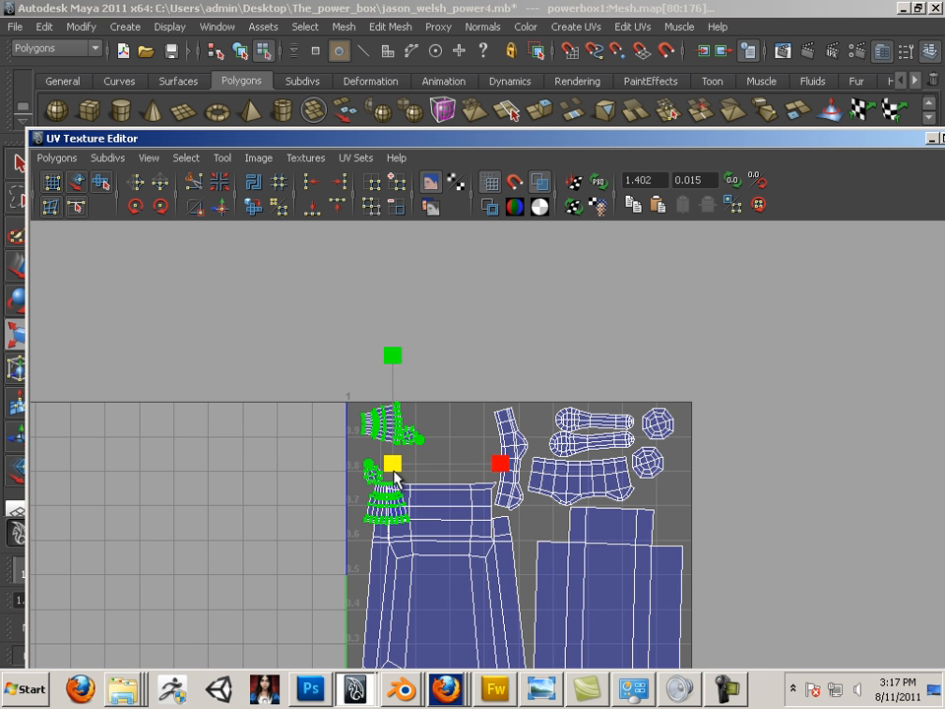
pyautogui.moveTo(393, 473)
pyautogui.mouseDown()
pyautogui.moveTo(417, 475)
pyautogui.moveTo(390, 492)
pyautogui.mouseUp()
# Select the lower cone-shaped shell with its caps and move it beside the other cone, above the large body shell.
pyautogui.press('w')
pyautogui.moveTo(324, 482); pyautogui.dragTo(368, 565)
pyautogui.keyDown('ctrl'); pyautogui.moveTo(364, 545); pyautogui.dragTo(375, 525, button='right'); pyautogui.keyUp('ctrl')
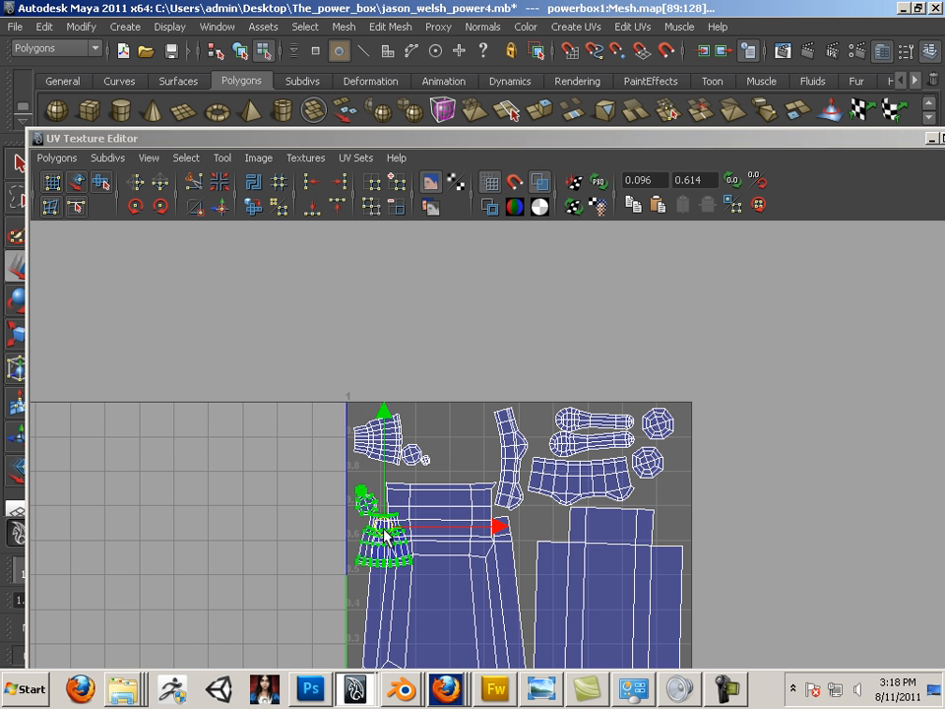
pyautogui.moveTo(387, 537); pyautogui.dragTo(460, 454)
# Select the whole large body shell and nudge it slightly down and toward U = 0 within the square.
pyautogui.keyDown('alt'); pyautogui.moveTo(523, 554); pyautogui.dragTo(569, 363, button='middle'); pyautogui.keyUp('alt')
pyautogui.click(566, 537)
pyautogui.keyDown('ctrl'); pyautogui.moveTo(566, 537); pyautogui.dragTo(630, 509, button='right'); pyautogui.keyUp('ctrl')
pyautogui.moveTo(499, 323); pyautogui.dragTo(496, 330)
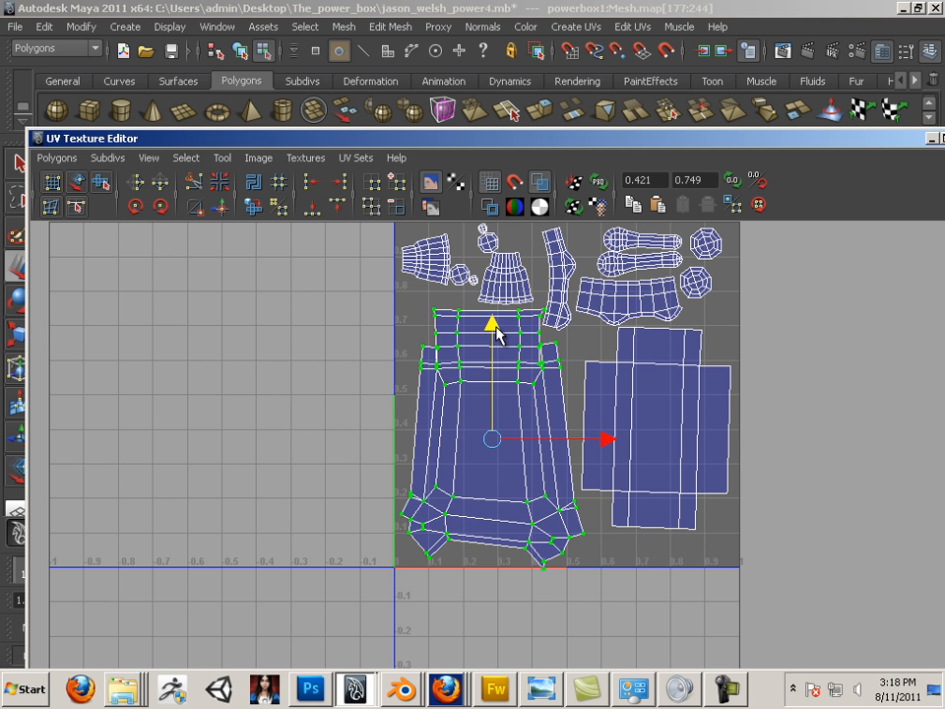
pyautogui.moveTo(604, 445); pyautogui.dragTo(602, 443)
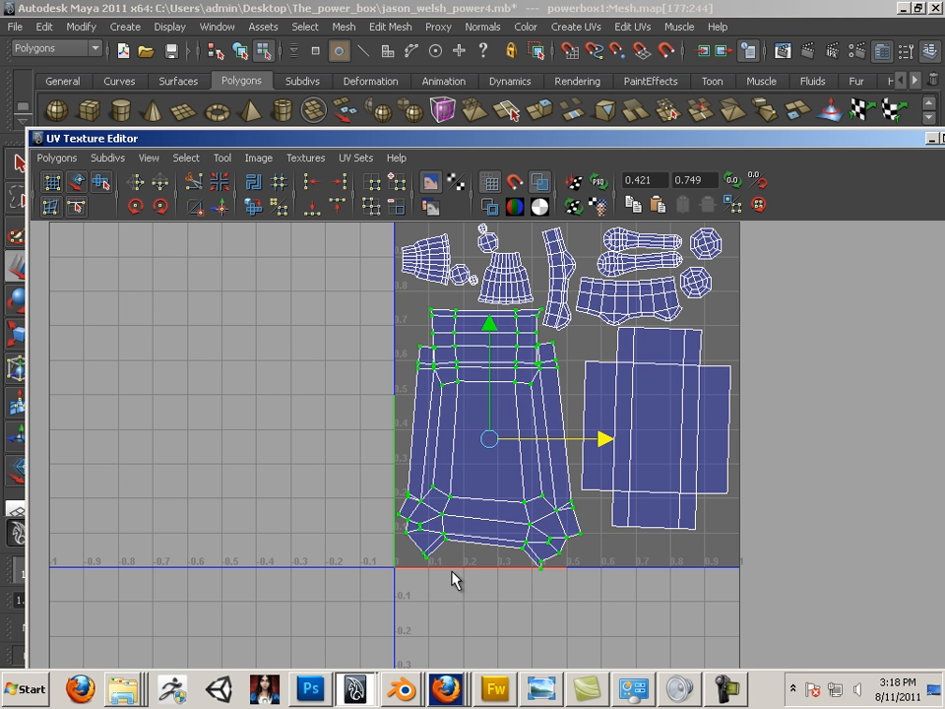
# Deselect the large body shell and shift the UV Texture Editor window to uncover part of the main viewport.
pyautogui.click(344, 431)
pyautogui.keyDown('alt'); pyautogui.moveTo(345, 433); pyautogui.dragTo(337, 477, button='middle'); pyautogui.keyUp('alt')
pyautogui.keyDown('alt'); pyautogui.moveTo(337, 478); pyautogui.dragTo(489, 440, button='right'); pyautogui.keyUp('alt')
pyautogui.keyDown('alt'); pyautogui.moveTo(483, 456); pyautogui.dragTo(421, 562, button='middle'); pyautogui.keyUp('alt')
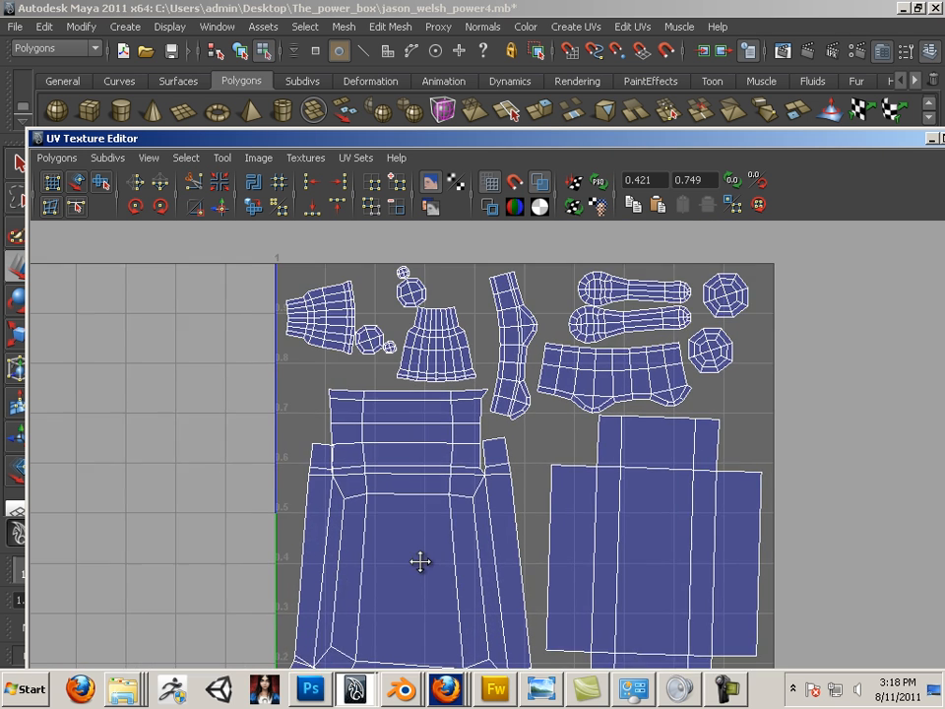
pyautogui.keyDown('alt'); pyautogui.moveTo(500, 559); pyautogui.dragTo(423, 529, button='right'); pyautogui.keyUp('alt')
pyautogui.keyDown('alt'); pyautogui.moveTo(433, 518); pyautogui.dragTo(404, 498, button='middle'); pyautogui.keyUp('alt')
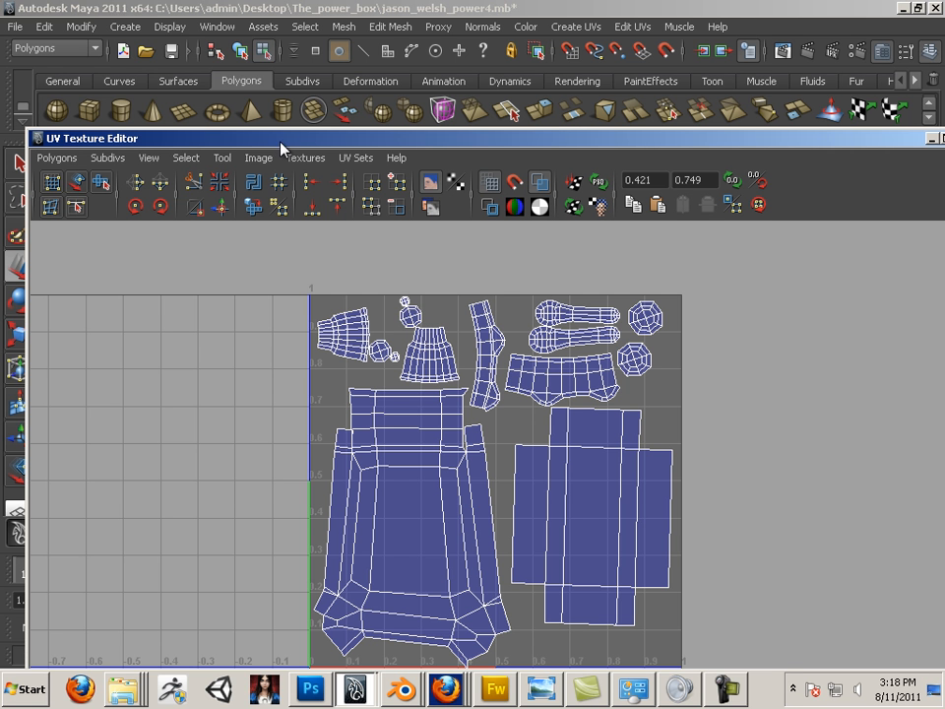
pyautogui.moveTo(280, 141); pyautogui.dragTo(340, 103)
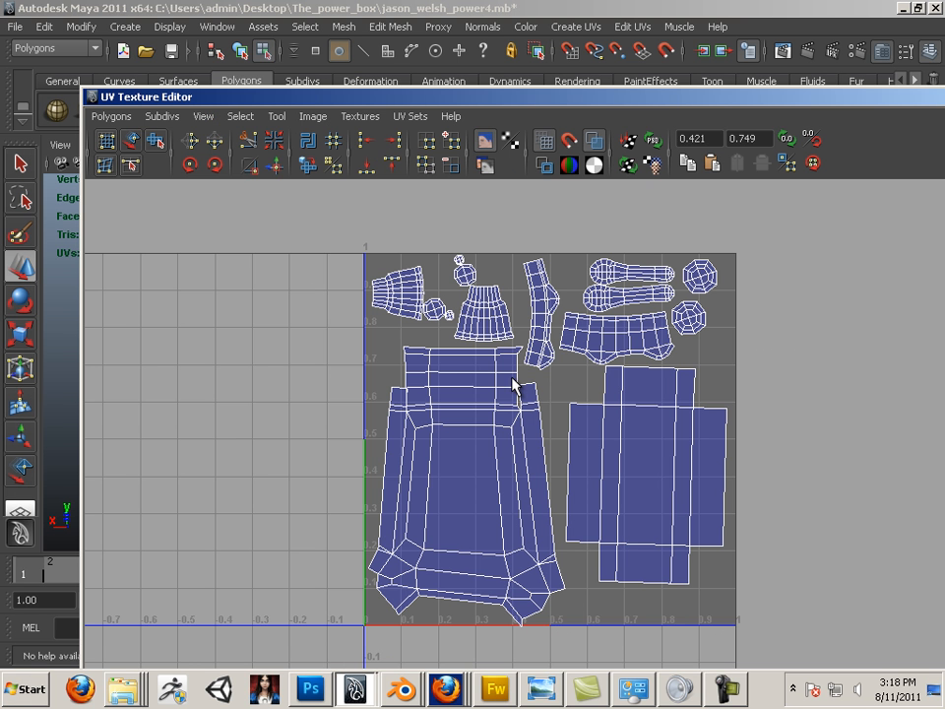